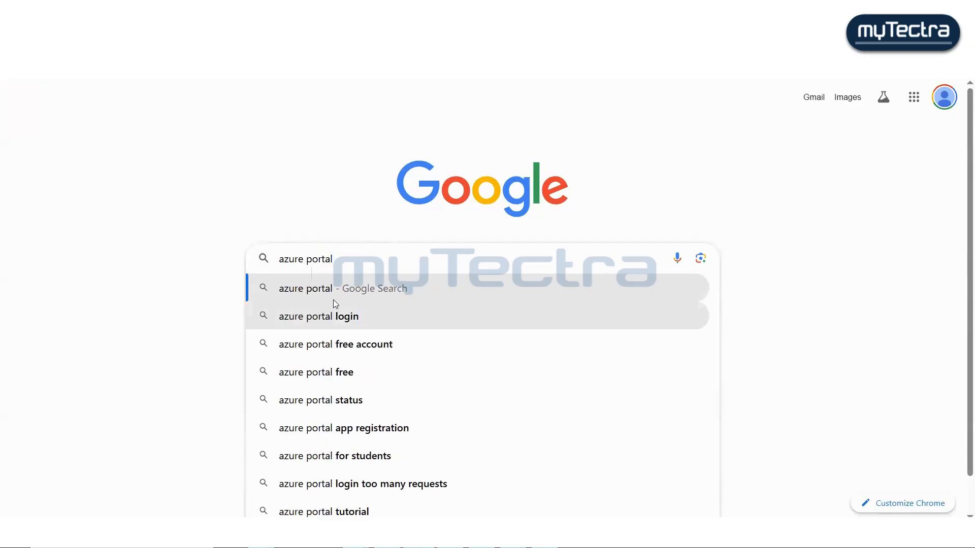
# Step: Search Google for "azure portal" and switch to a new Chrome Incognito window
pyautogui.click(334, 300)
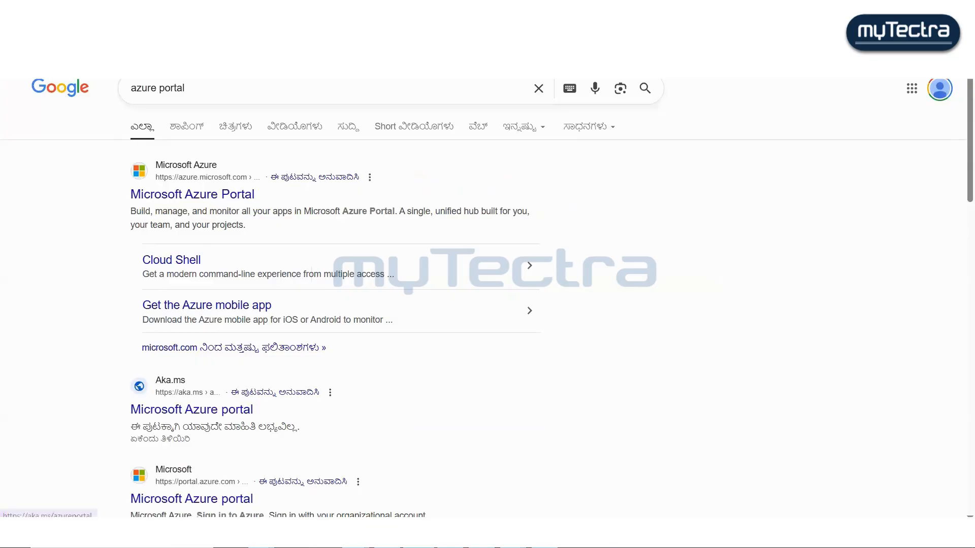
pyautogui.rightClick(328, 508)
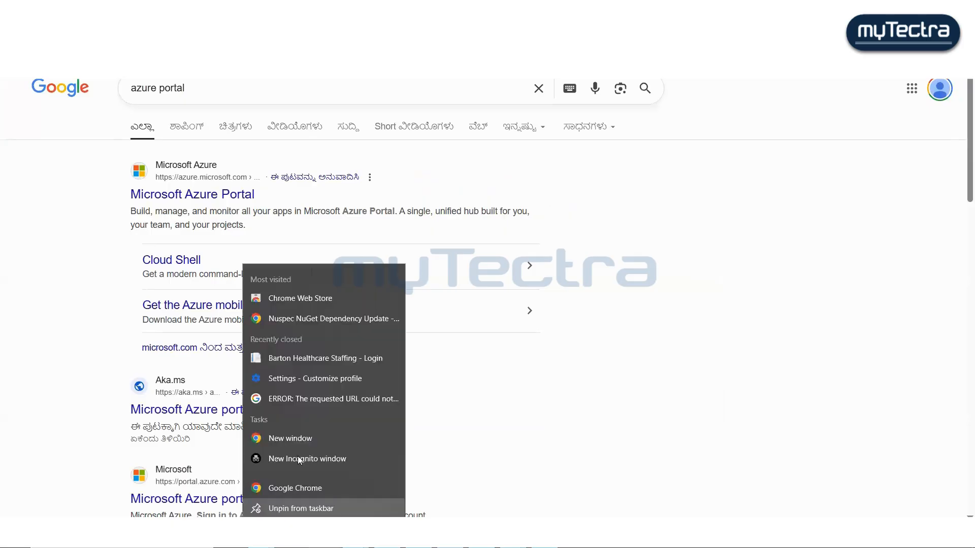
pyautogui.press('Escape')
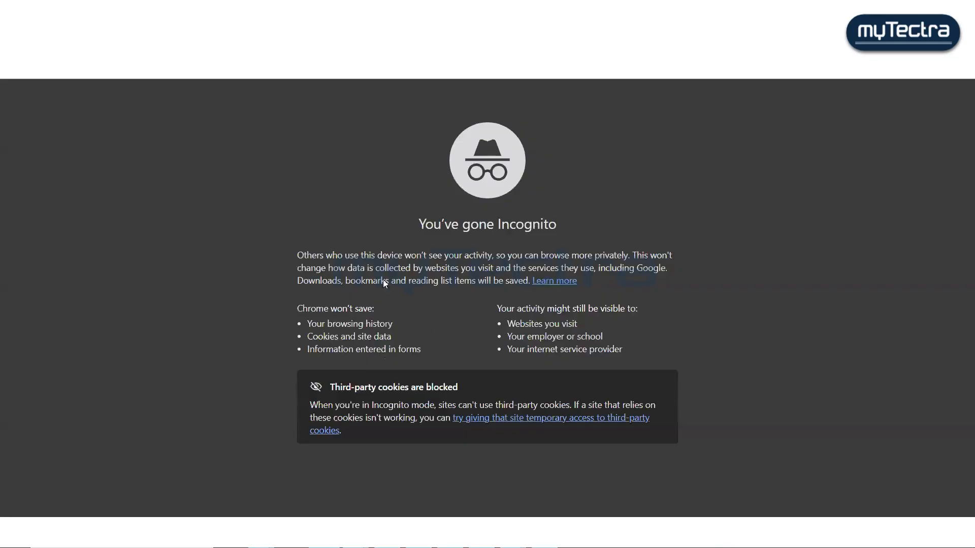
# Step: Search for "azure portal" in the Incognito window and open the sign-in page from the Microsoft Azure Portal result
pyautogui.write('azure')
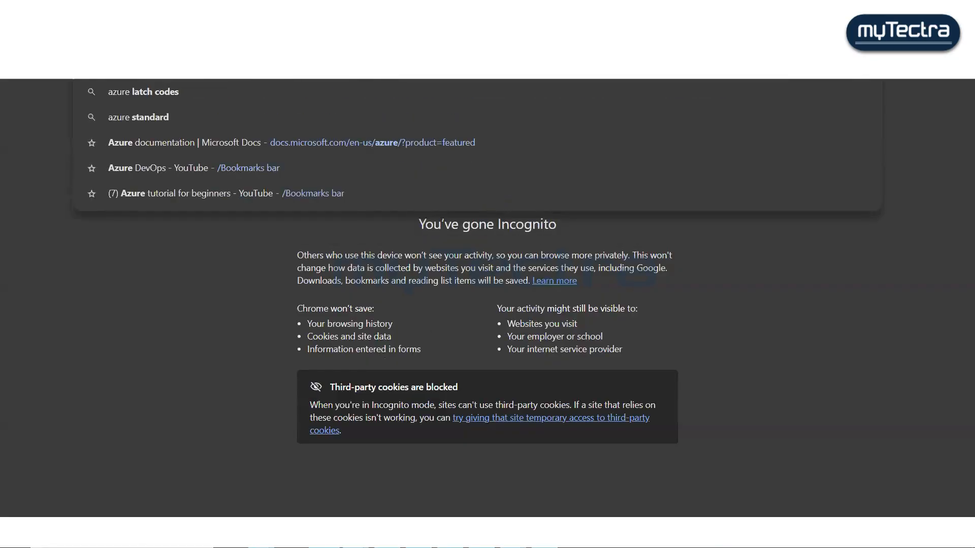
pyautogui.write(' portal login')
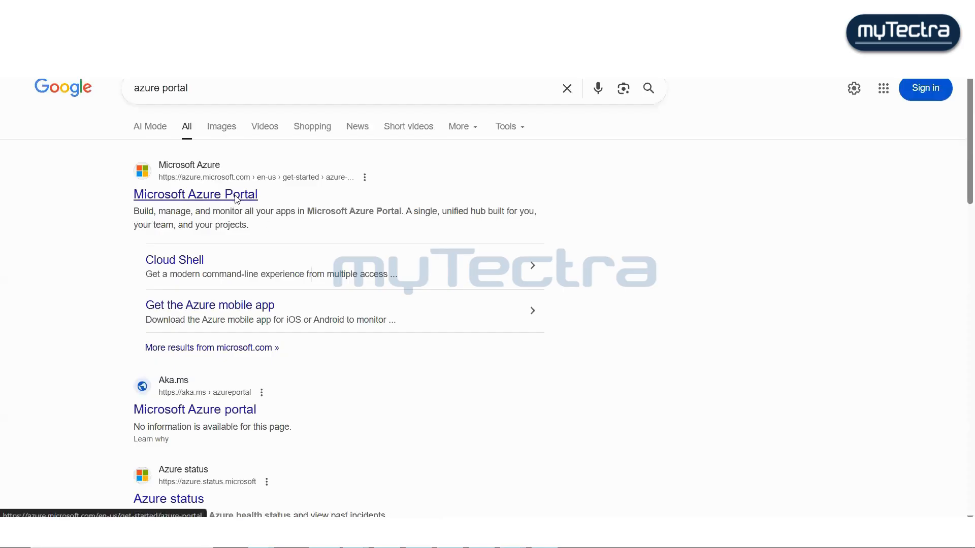
pyautogui.click(237, 198)
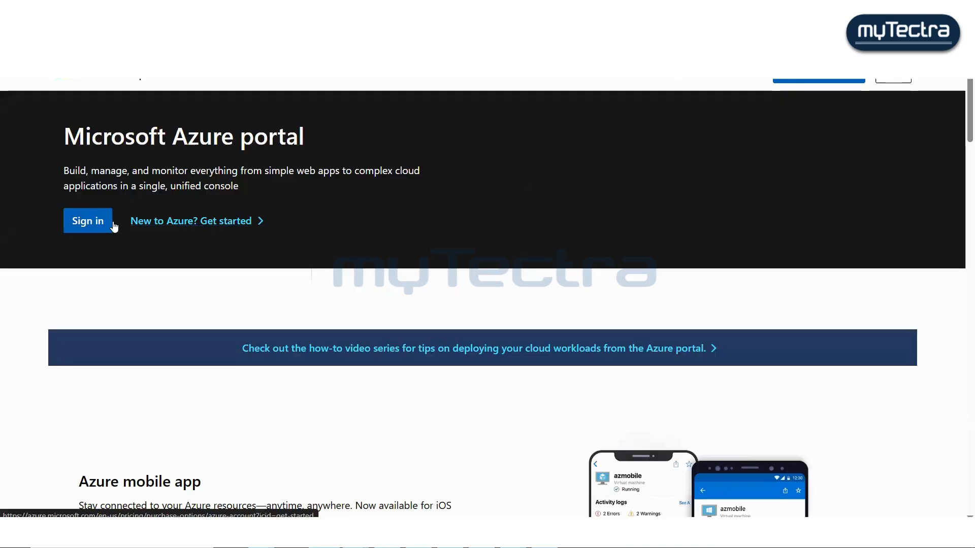
pyautogui.click(89, 220)
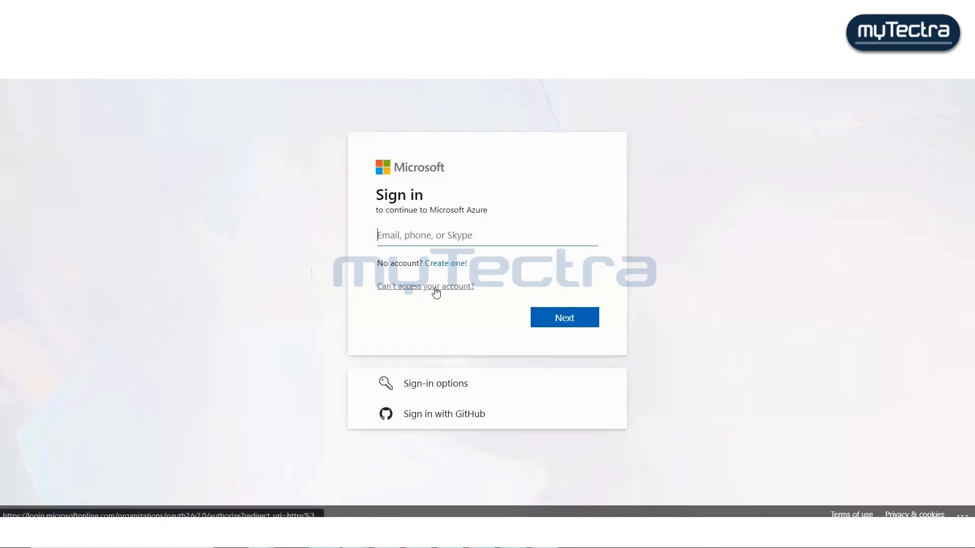
# Step: Try to sign in to Microsoft Azure with the account's e-mail address
pyautogui.click(451, 264)
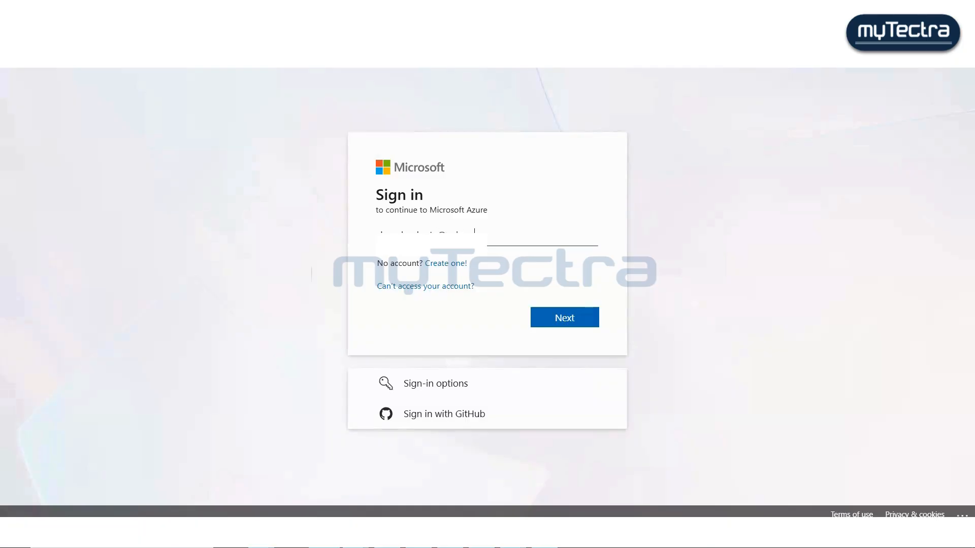
pyautogui.write('om')
pyautogui.click(567, 320)
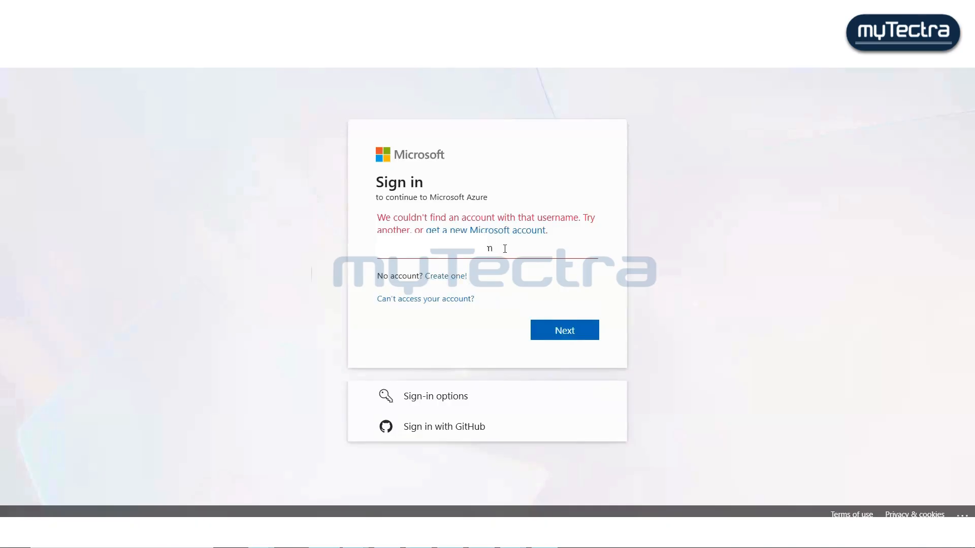
# Step: Start creating a new Microsoft account with the e-mail address already entered
pyautogui.moveTo(491, 248); pyautogui.dragTo(322, 256)
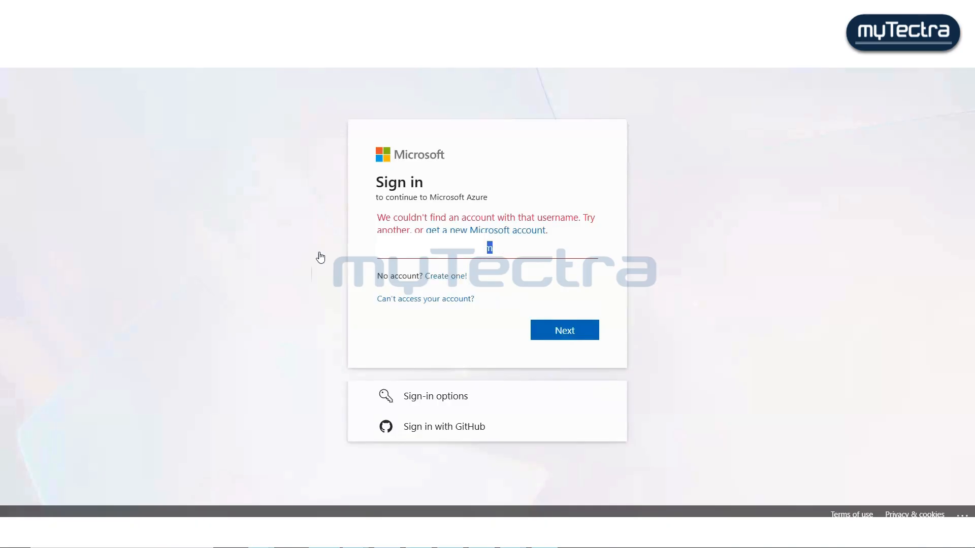
pyautogui.click(451, 279)
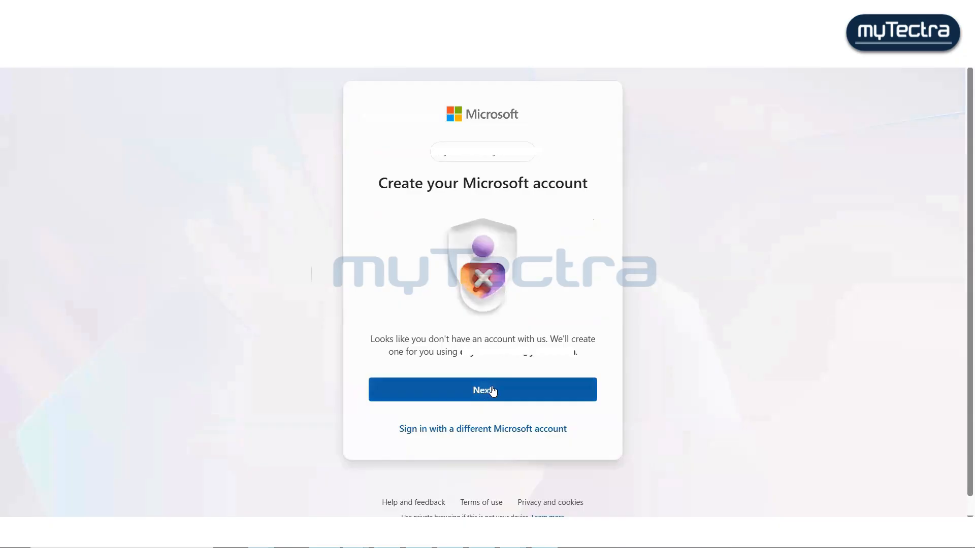
pyautogui.click(493, 390)
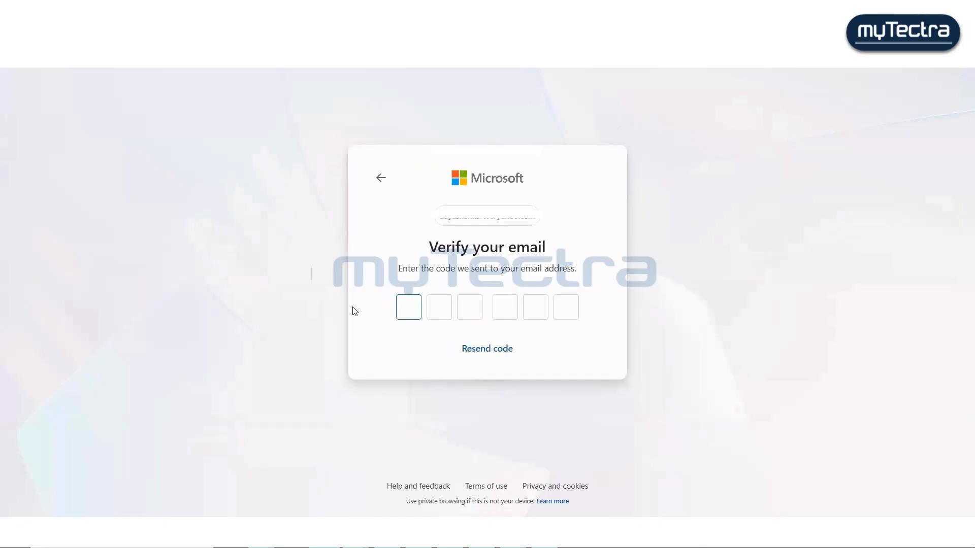
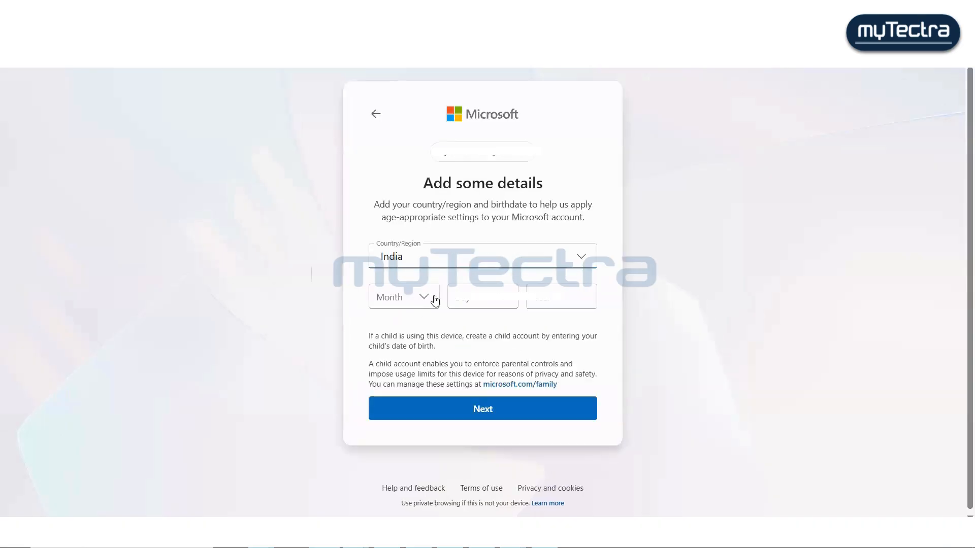
# Step: Fill in the month, day and year of the account holder's birthdate and submit the details
pyautogui.click(424, 299)
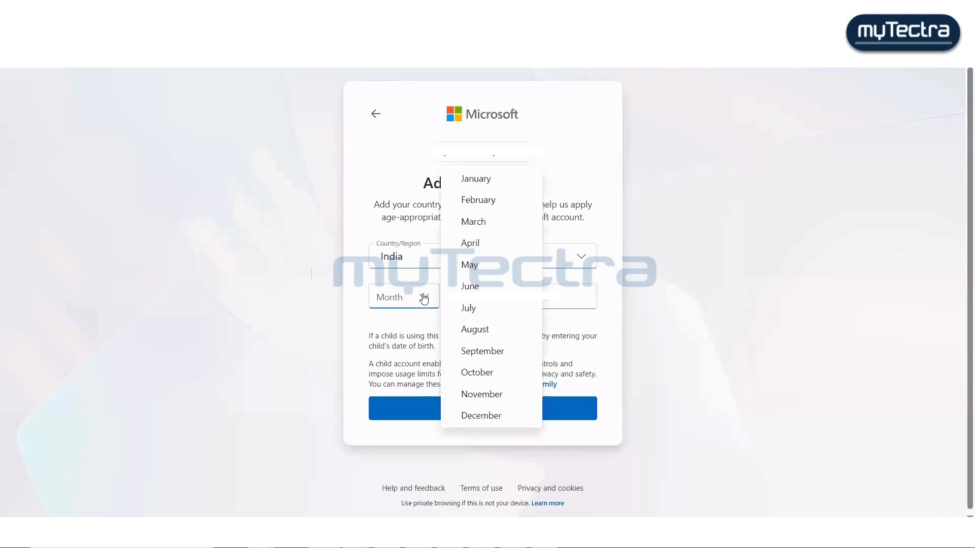
pyautogui.click(475, 327)
pyautogui.click(484, 305)
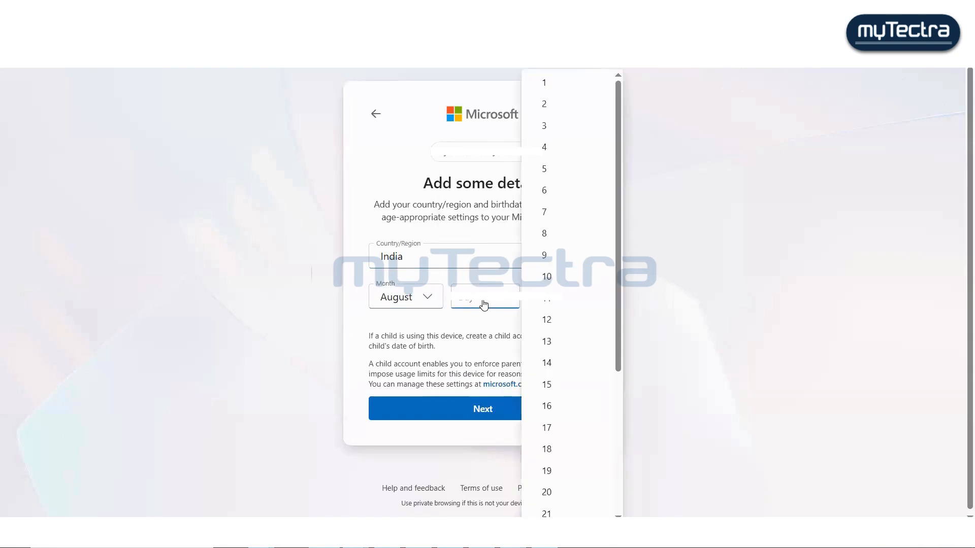
pyautogui.click(547, 213)
pyautogui.press('Tab')
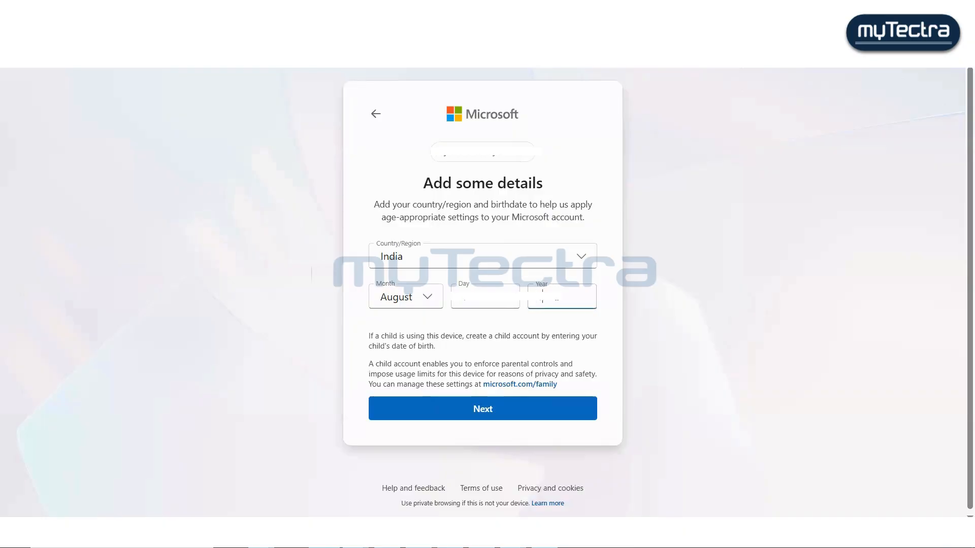
pyautogui.write('199')
pyautogui.click(486, 408)
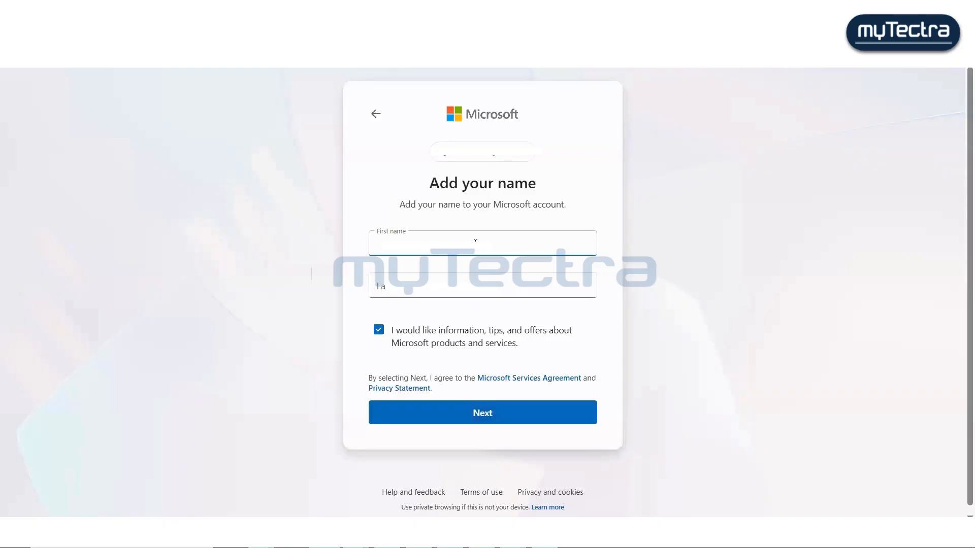
# Step: Enter the account holder's first and last name and submit them for the new Microsoft account
pyautogui.write('Sh')
pyautogui.doubleClick(411, 249)
pyautogui.write('D')
pyautogui.press('Tab')
pyautogui.write('sh')
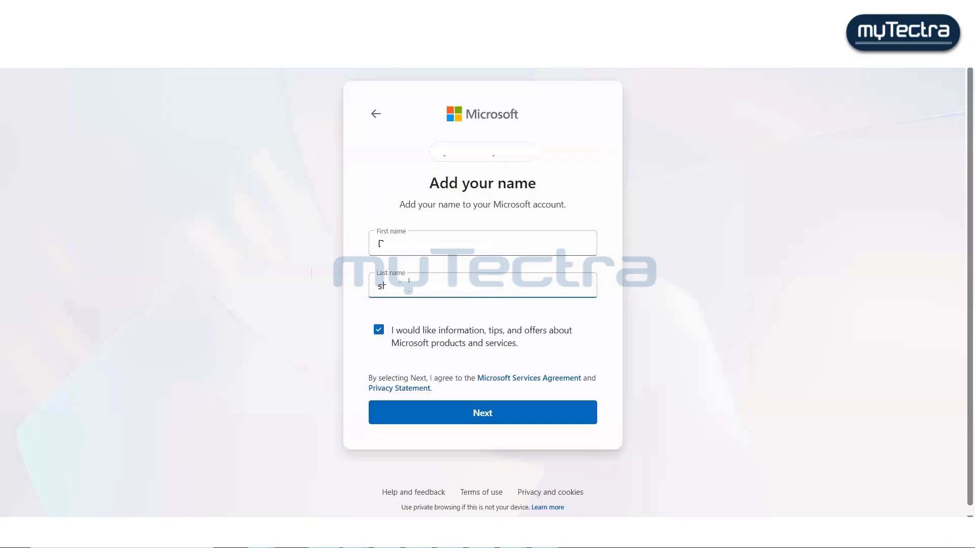
pyautogui.click(491, 411)
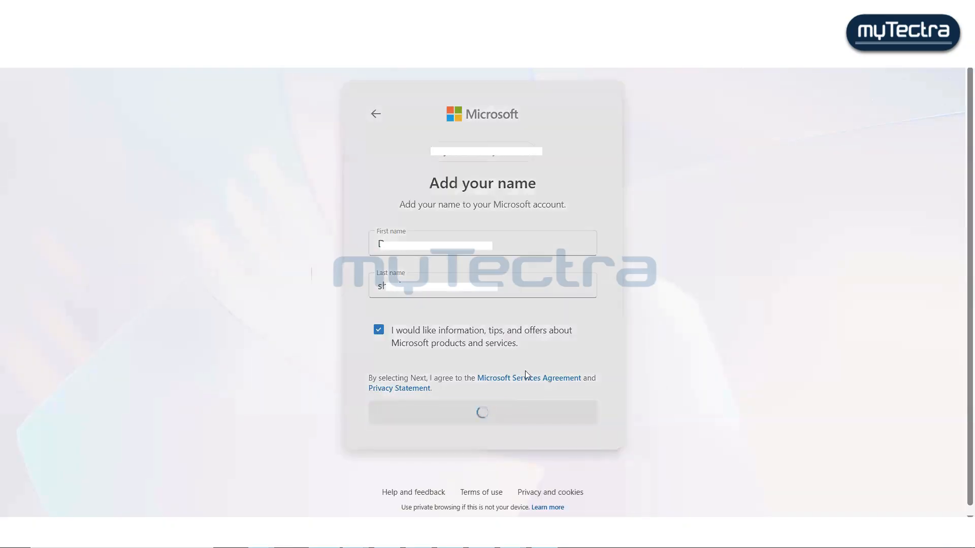
pyautogui.moveTo(509, 388); pyautogui.dragTo(509, 388)
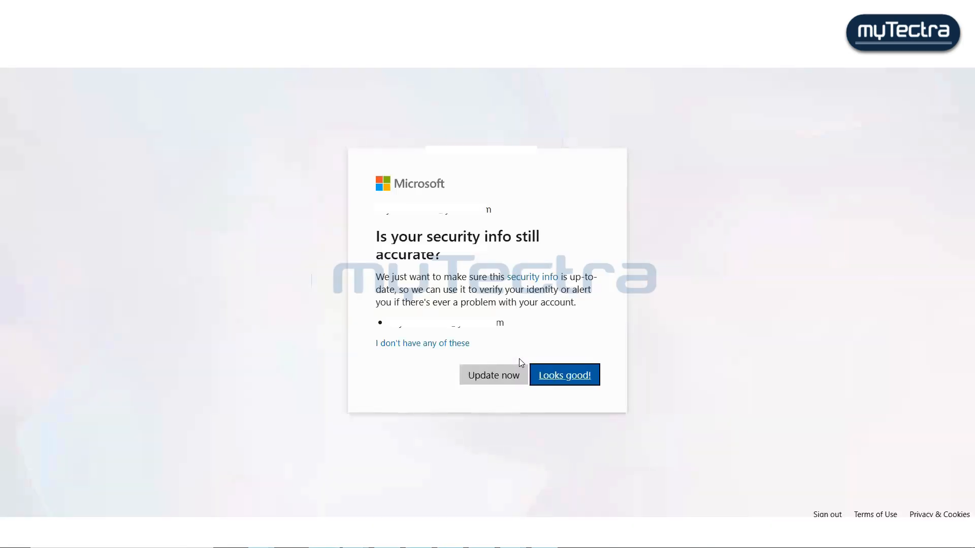
# Step: Confirm that the security info is accurate and skip the passkey setup for now
pyautogui.click(571, 374)
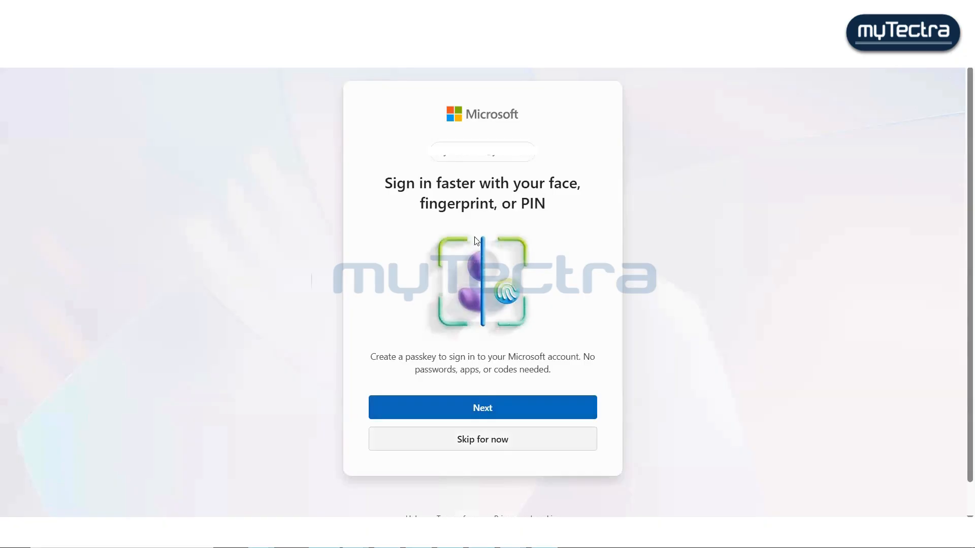
pyautogui.click(481, 439)
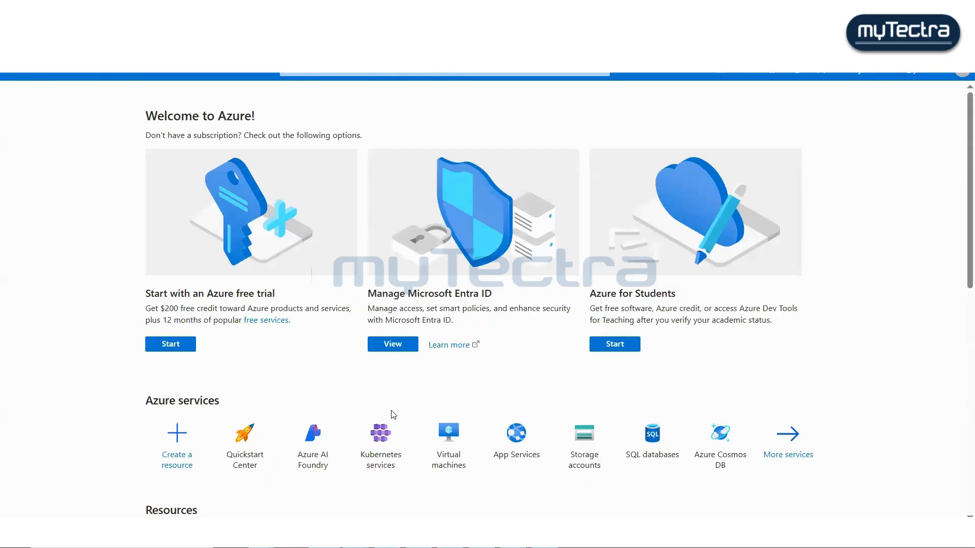
# Step: Look through the Azure home page's subscription offers, services, recent resources, navigation links and tools
pyautogui.scroll(-7, 393, 415)
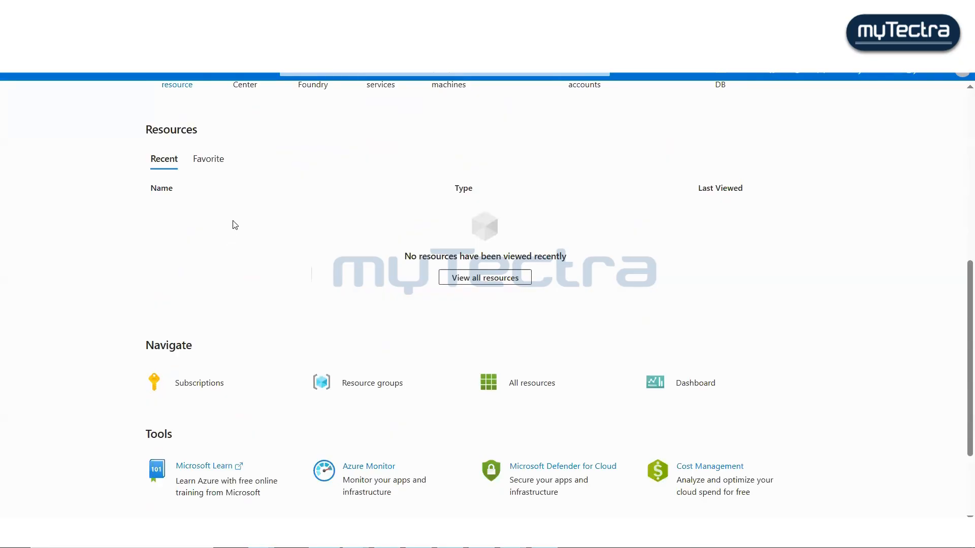
pyautogui.scroll(7, 234, 225)
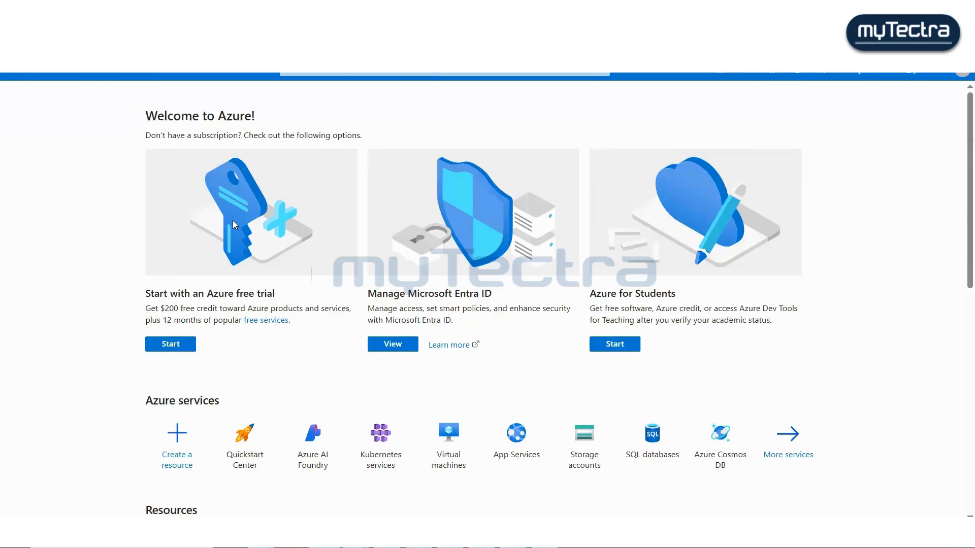
pyautogui.scroll(-5, 234, 224)
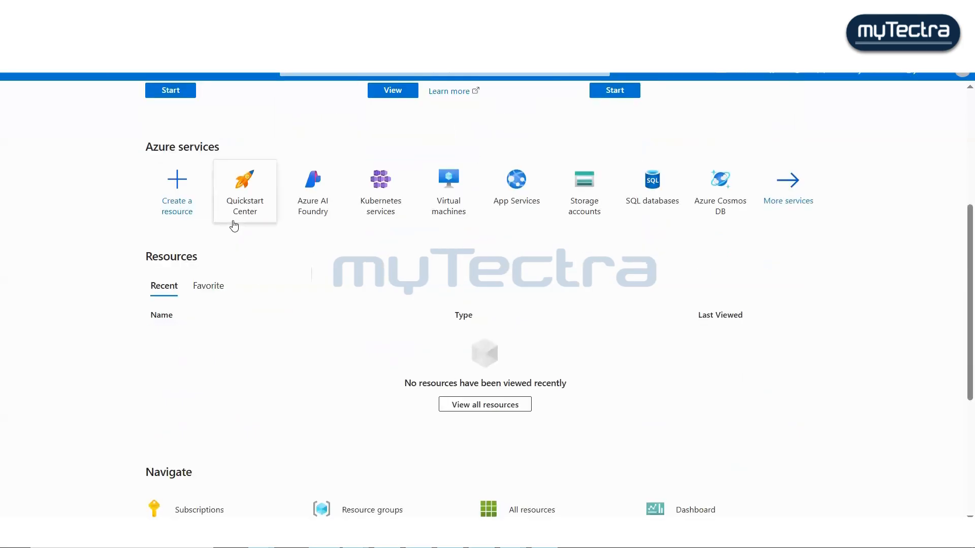
pyautogui.scroll(5, 233, 225)
pyautogui.scroll(-1, 233, 224)
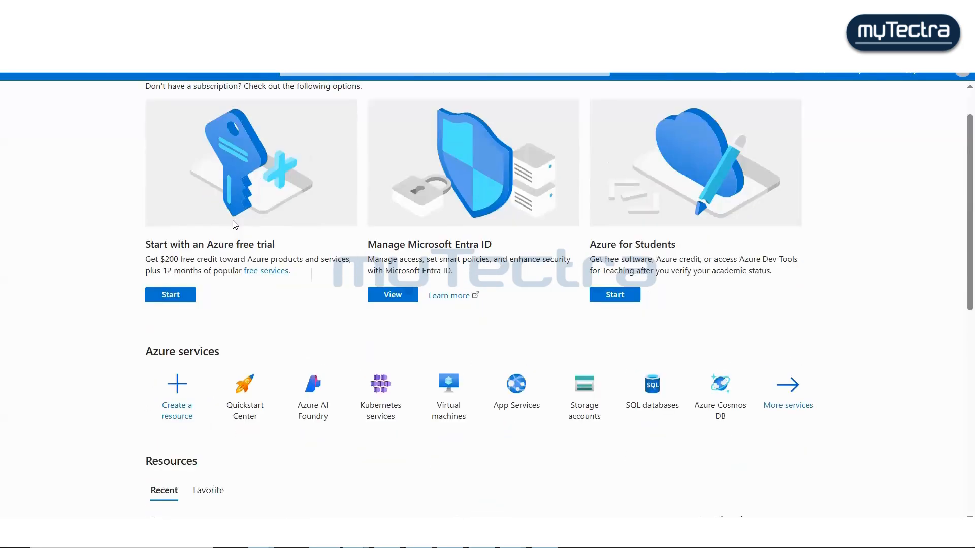
pyautogui.scroll(-6, 234, 225)
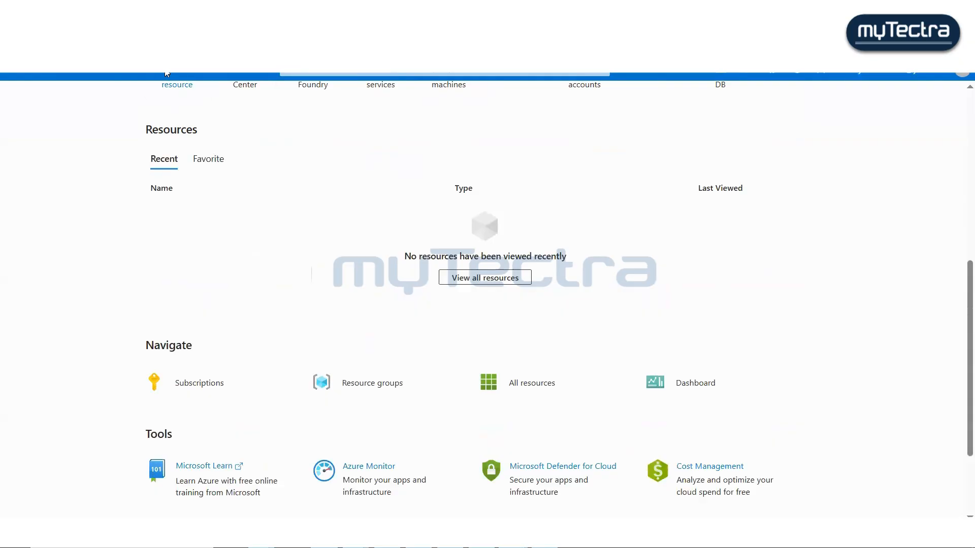
# Step: Search the Azure portal for "logi" and open the Logic apps service
pyautogui.click(326, 73)
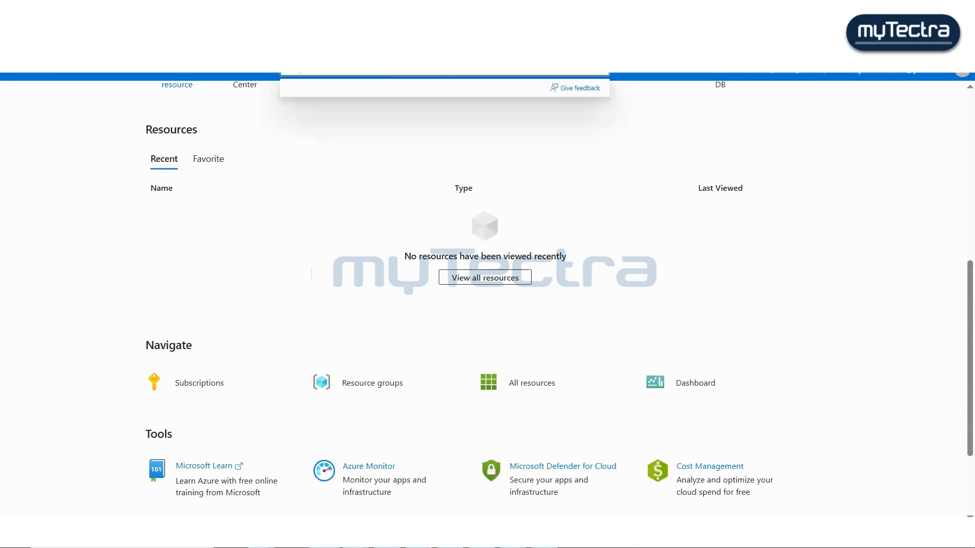
pyautogui.write('logi')
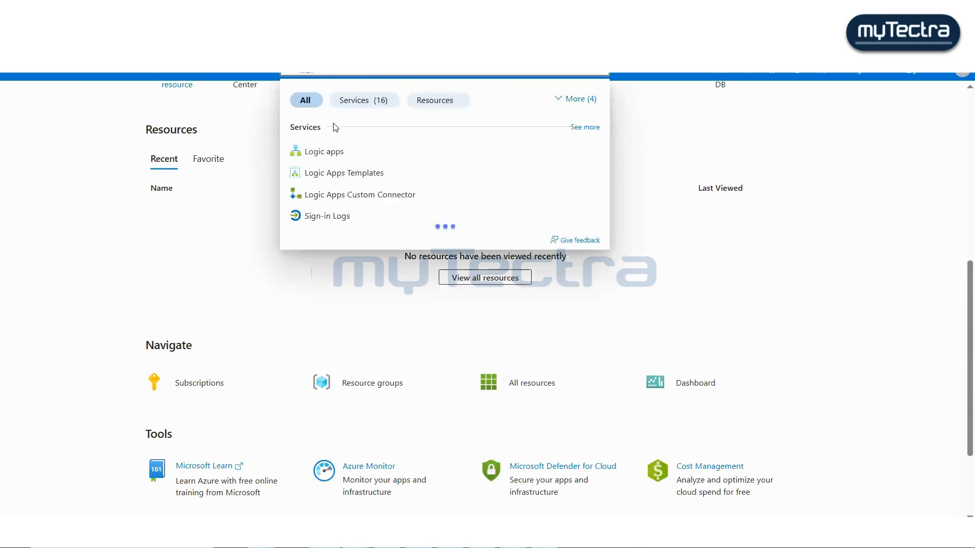
pyautogui.click(331, 152)
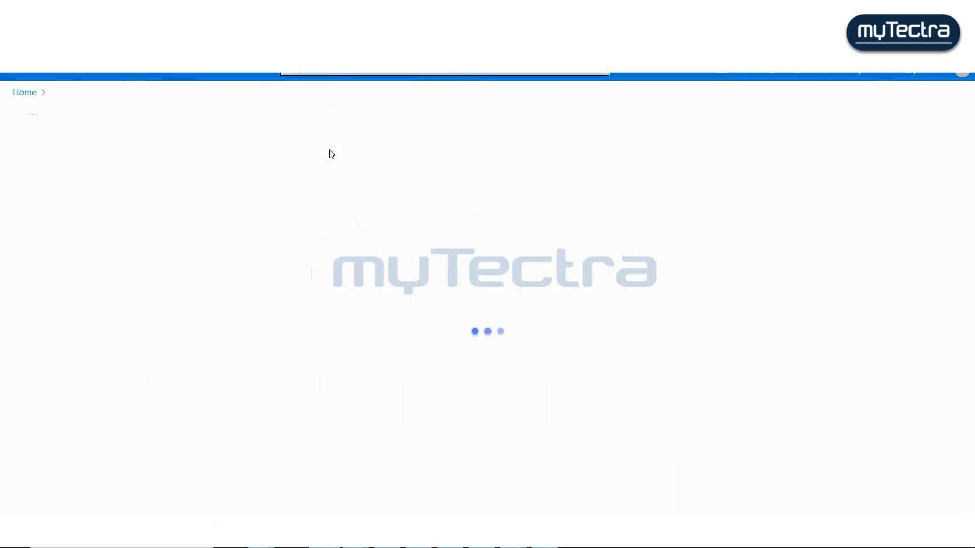
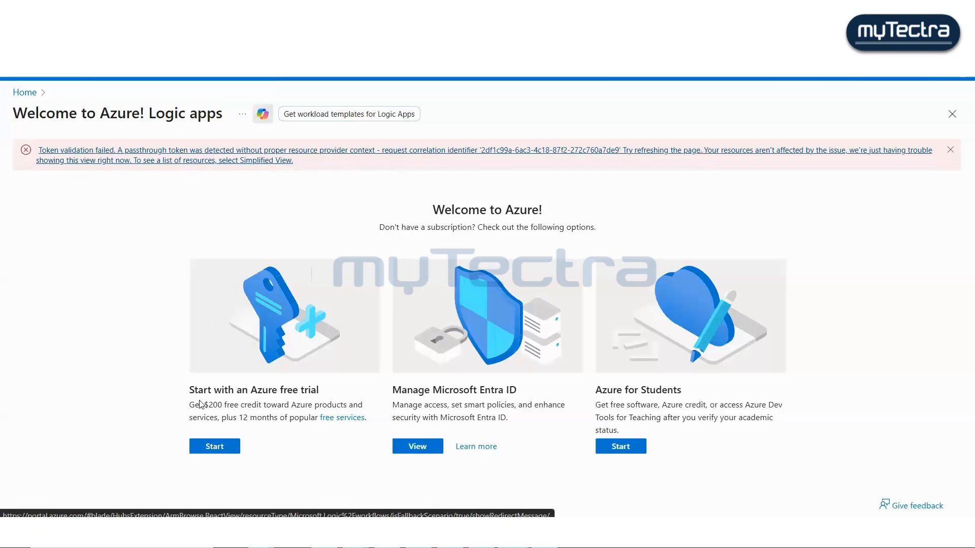
# Step: Start the Azure free trial and choose the free account offer with $200 credit over pay-as-you-go
pyautogui.click(215, 446)
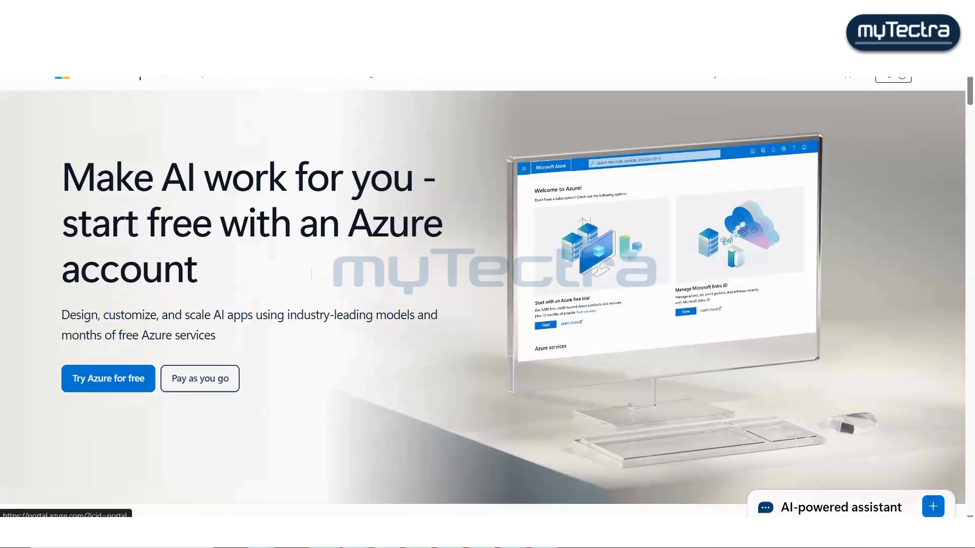
pyautogui.scroll(-5, 837, 313)
pyautogui.scroll(2, 837, 313)
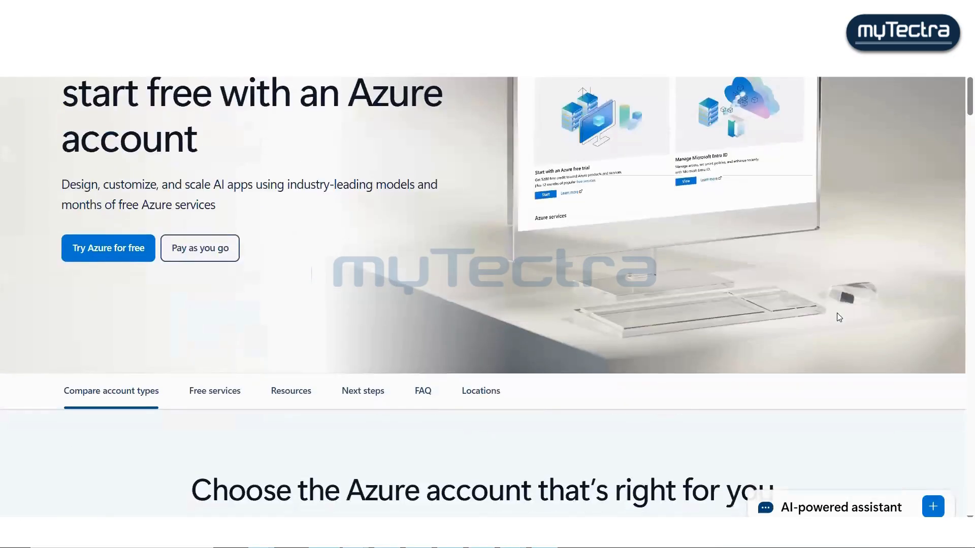
pyautogui.scroll(-9, 837, 313)
pyautogui.scroll(-3, 839, 317)
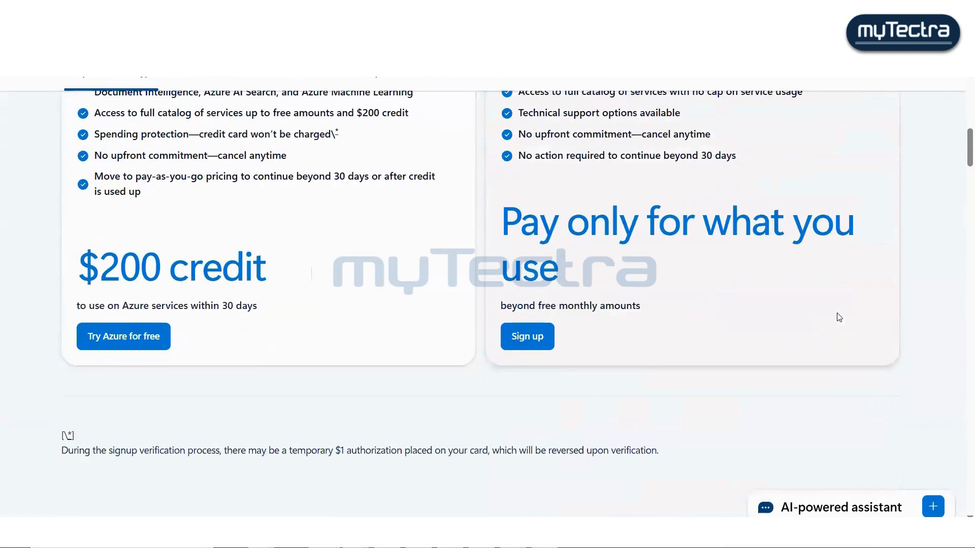
pyautogui.scroll(1, 839, 317)
pyautogui.scroll(1, 839, 318)
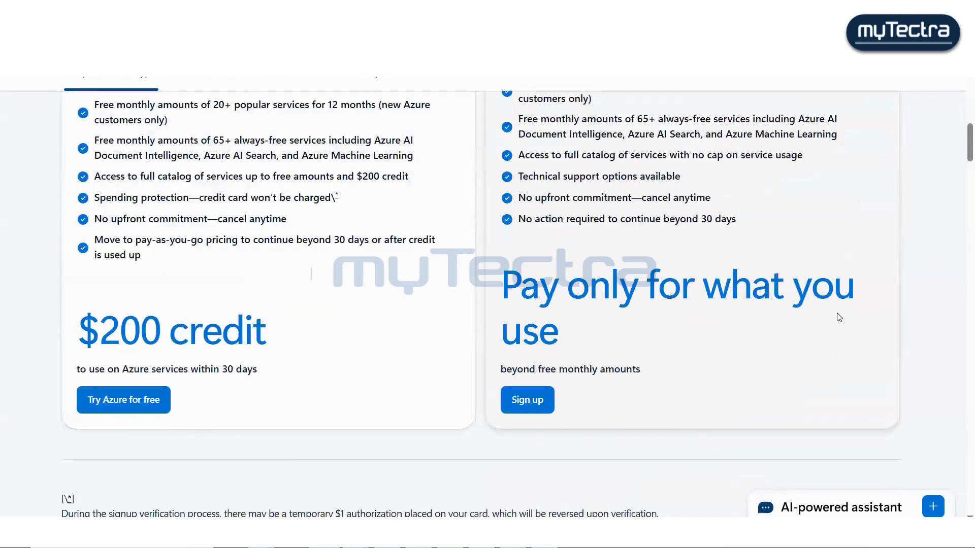
pyautogui.click(127, 405)
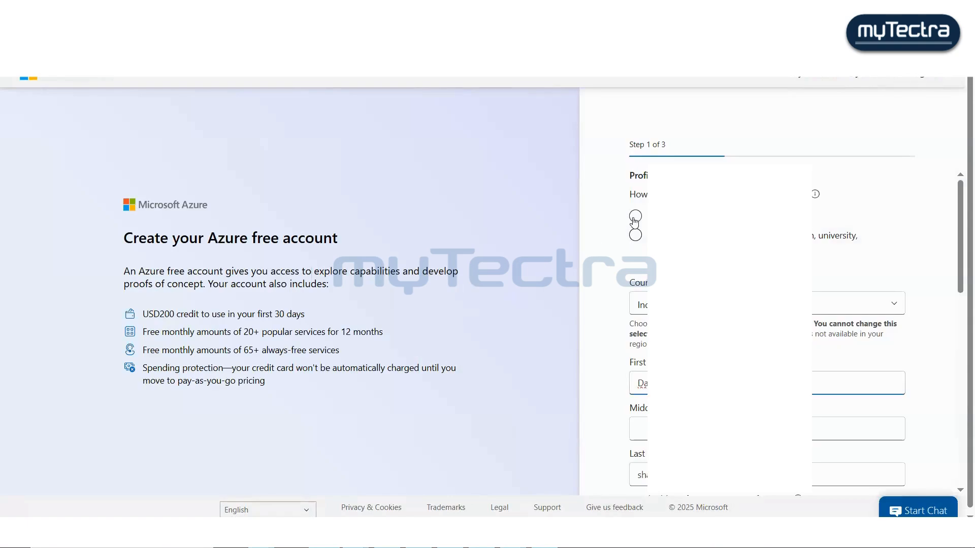
# Step: Select the first account-use option in the profile form, review the remaining fields and try to continue
pyautogui.click(635, 217)
pyautogui.scroll(-6, 834, 280)
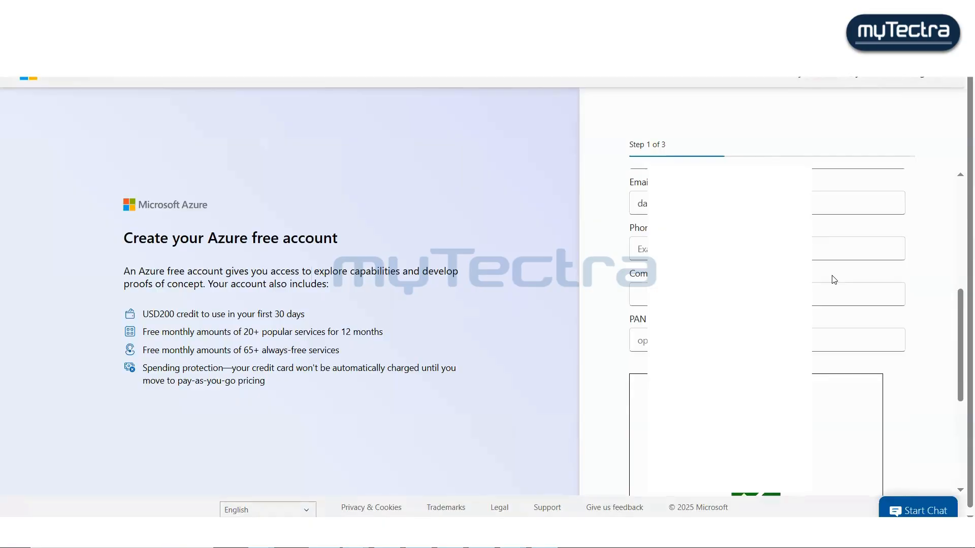
pyautogui.scroll(-4, 833, 280)
pyautogui.scroll(-2, 834, 279)
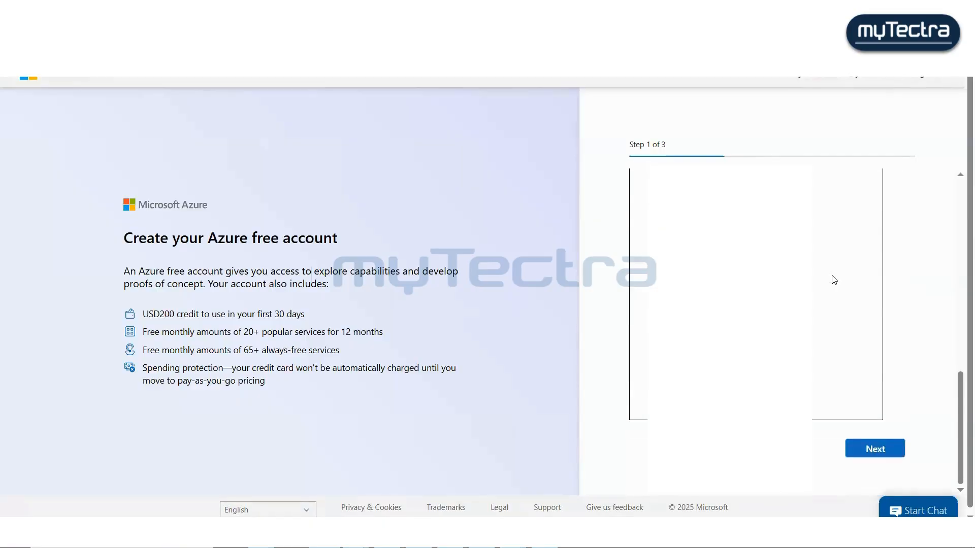
pyautogui.scroll(10, 834, 280)
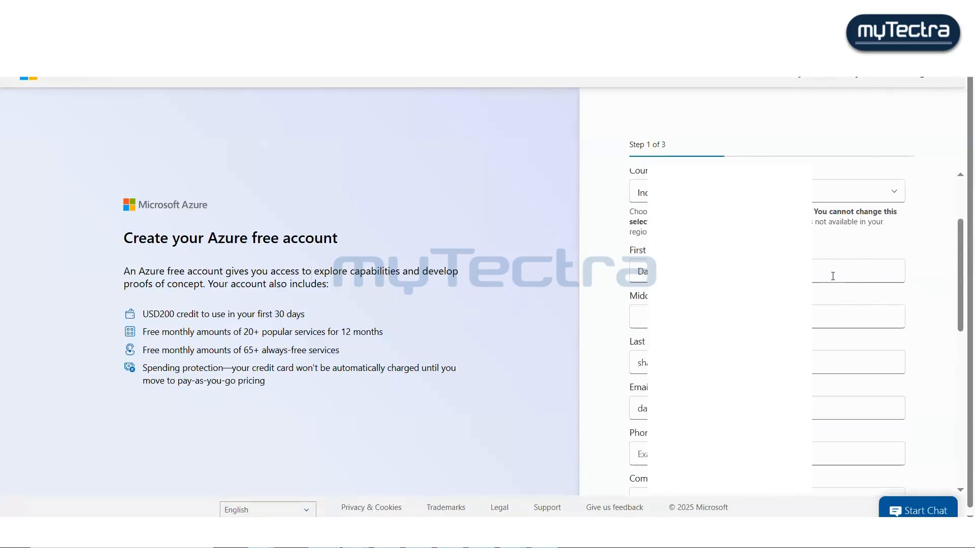
pyautogui.scroll(1, 834, 280)
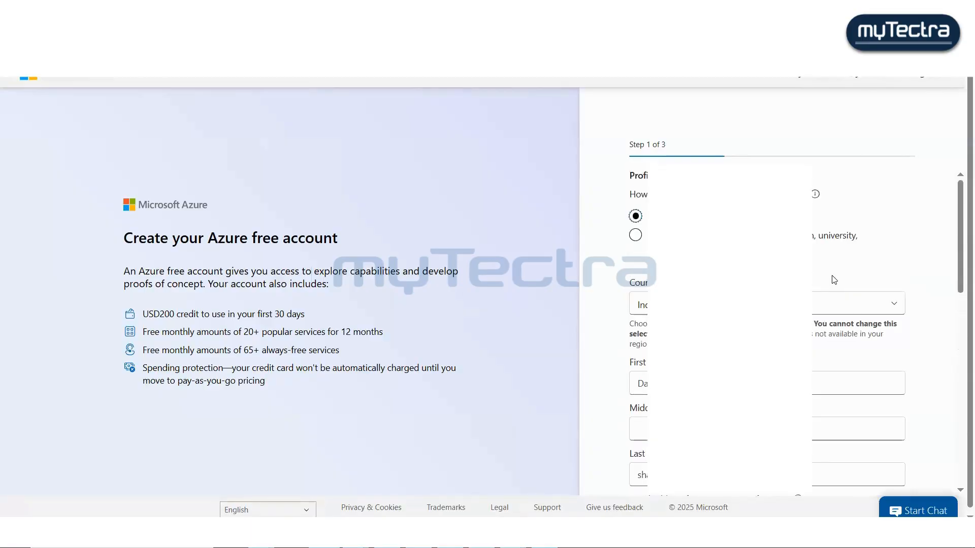
pyautogui.scroll(-6, 834, 279)
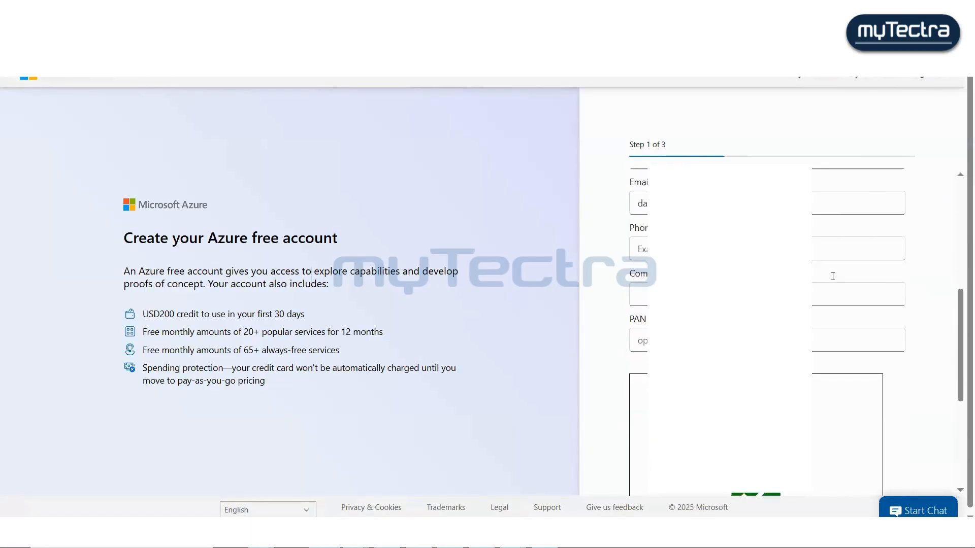
pyautogui.scroll(-5, 833, 276)
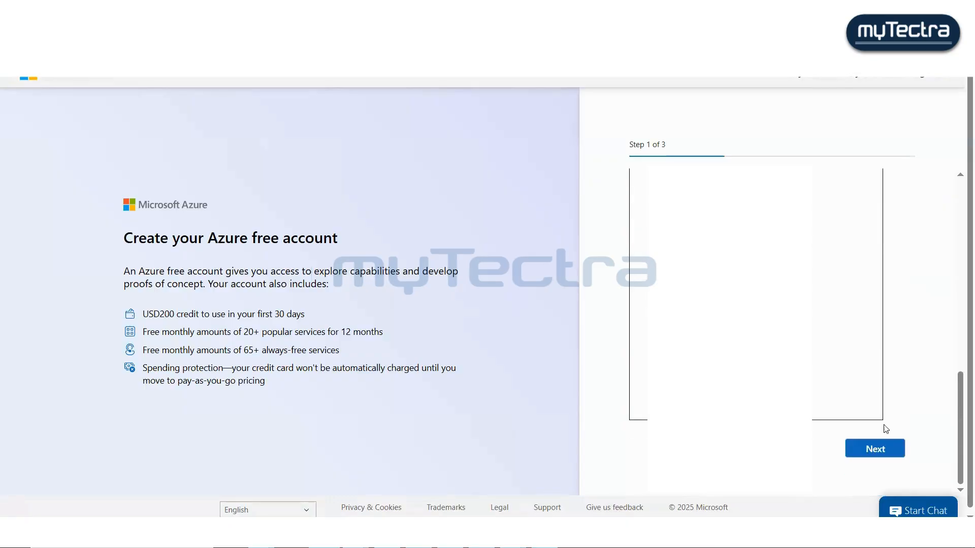
pyautogui.click(883, 448)
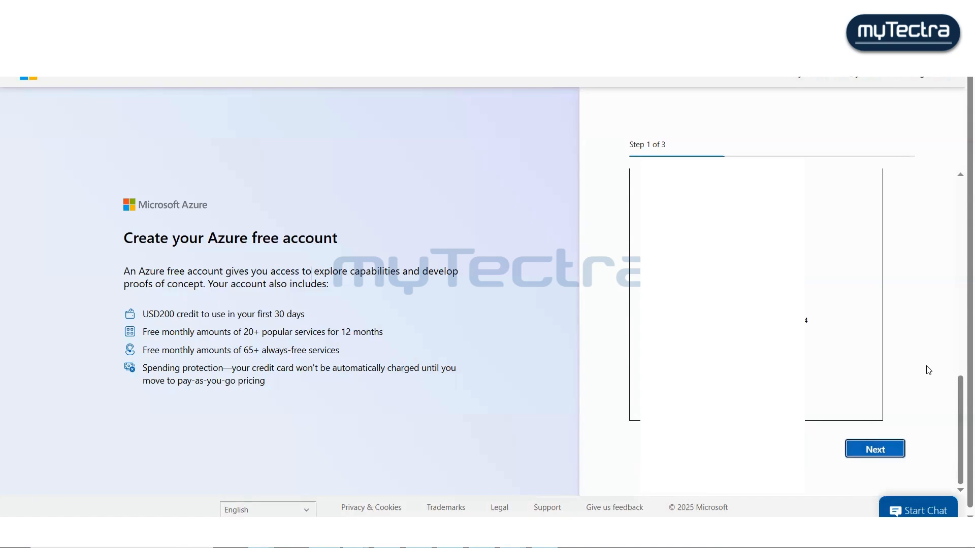
# Step: Fill in the required phone number and company name in the profile form and submit it
pyautogui.scroll(5, 928, 369)
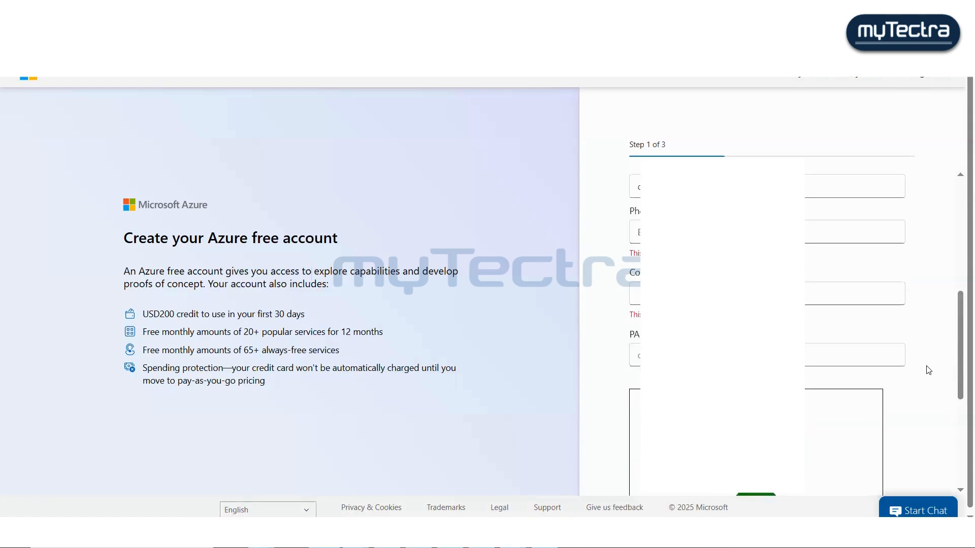
pyautogui.click(638, 232)
pyautogui.write('9')
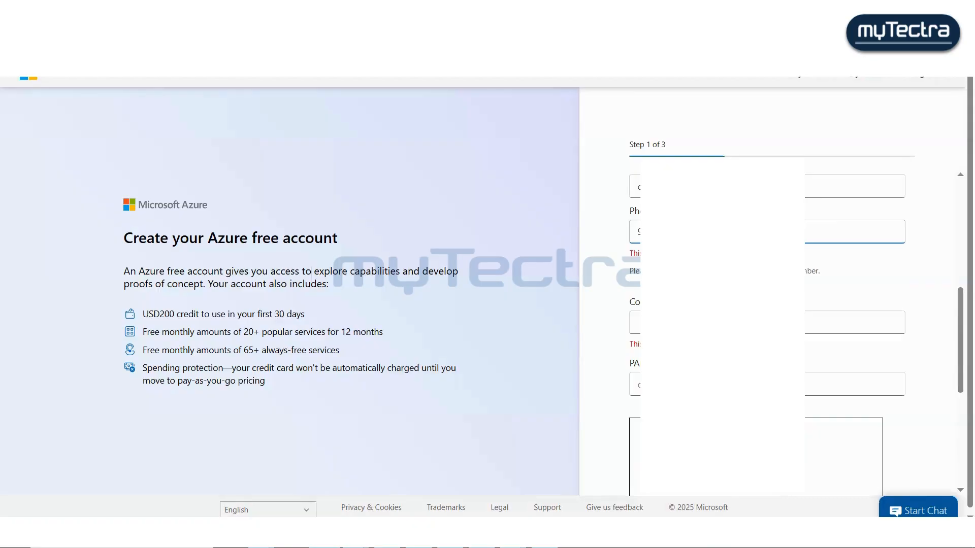
pyautogui.click(638, 323)
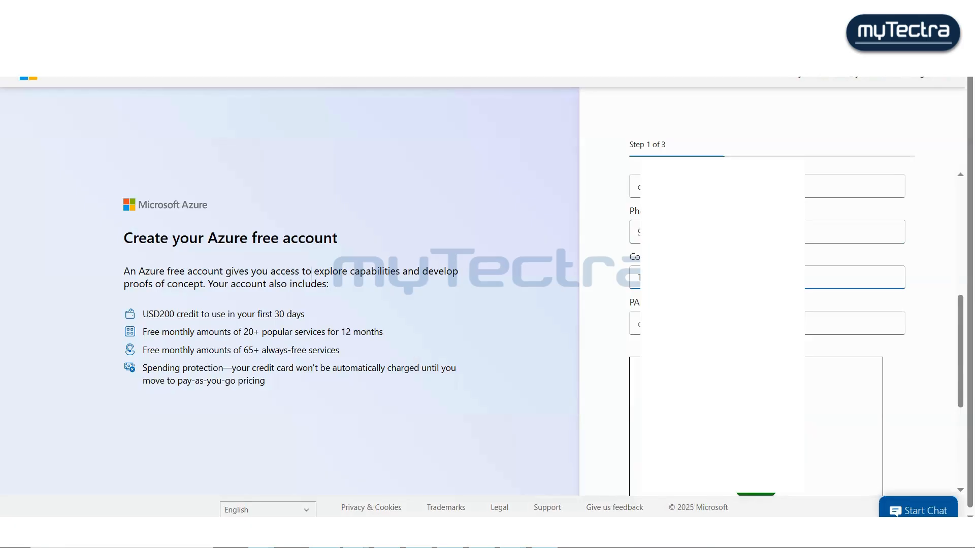
pyautogui.scroll(-3, 919, 404)
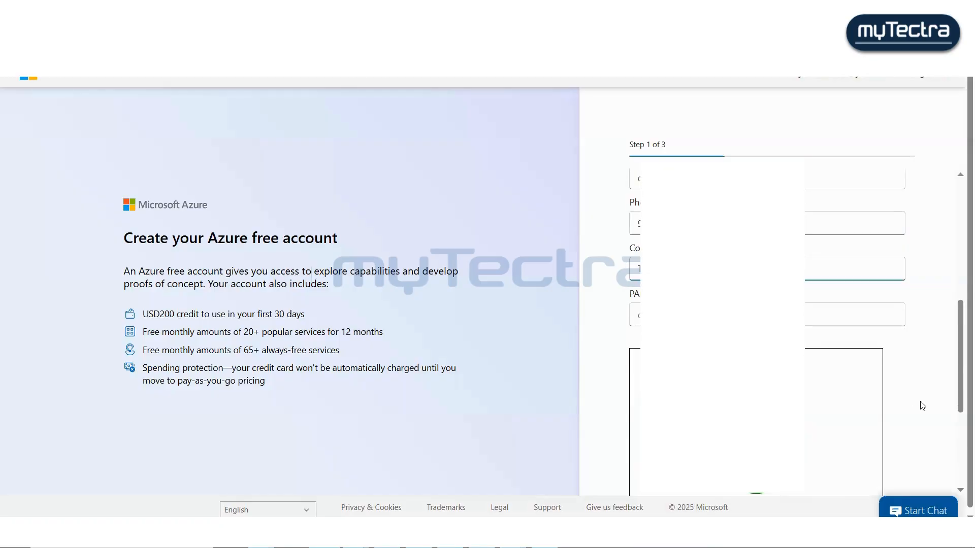
pyautogui.scroll(-3, 921, 405)
pyautogui.click(874, 448)
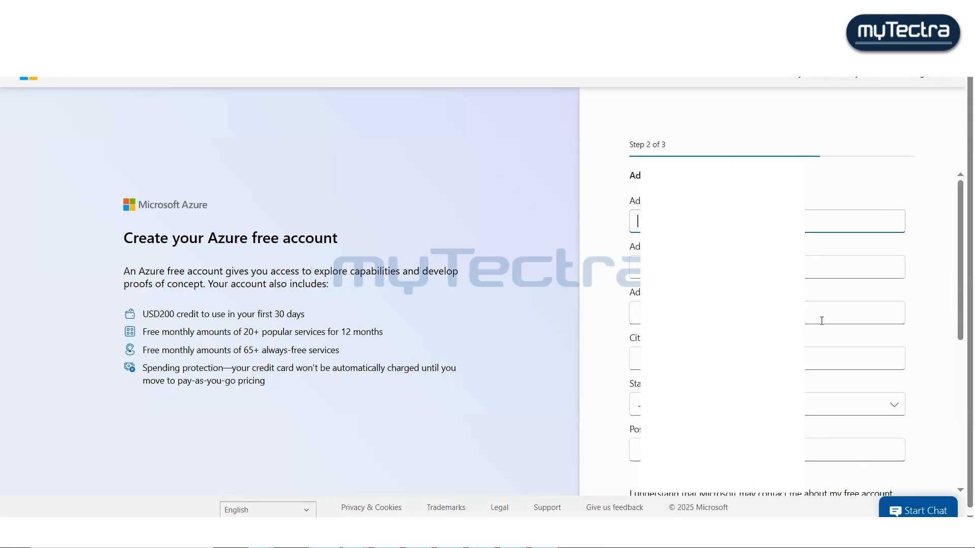
# Step: Tick the customer agreement and information-sharing consent checkboxes and try to continue past the address form
pyautogui.scroll(-5, 821, 321)
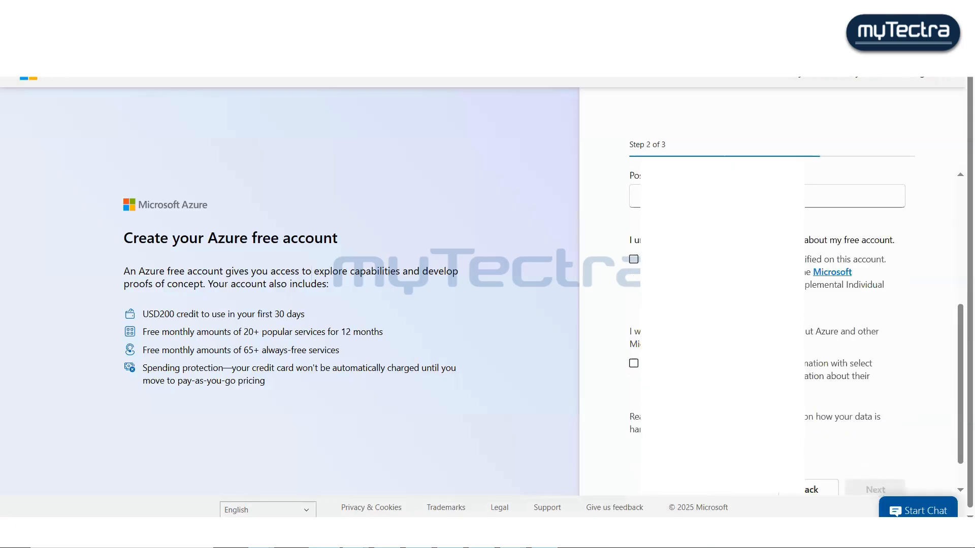
pyautogui.click(634, 259)
pyautogui.click(633, 364)
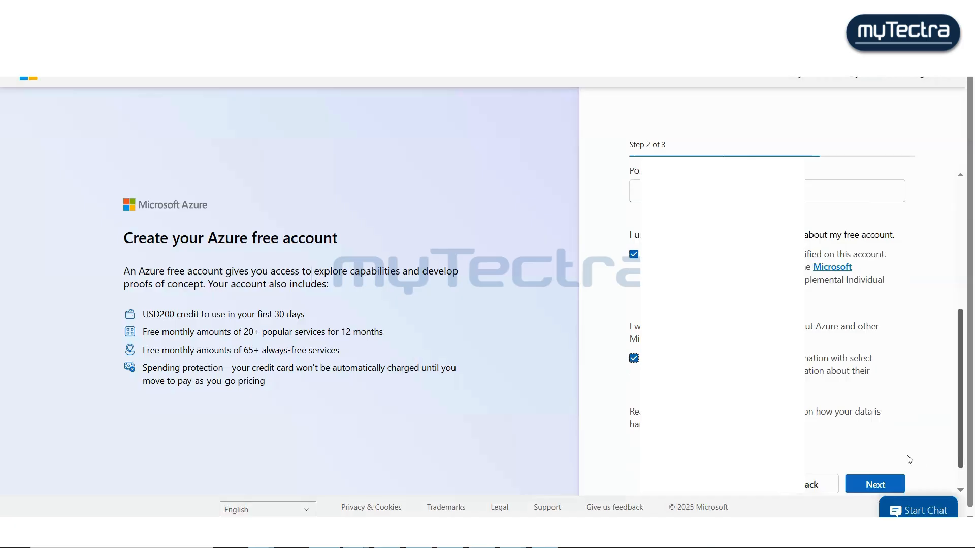
pyautogui.scroll(-1, 905, 459)
pyautogui.click(892, 450)
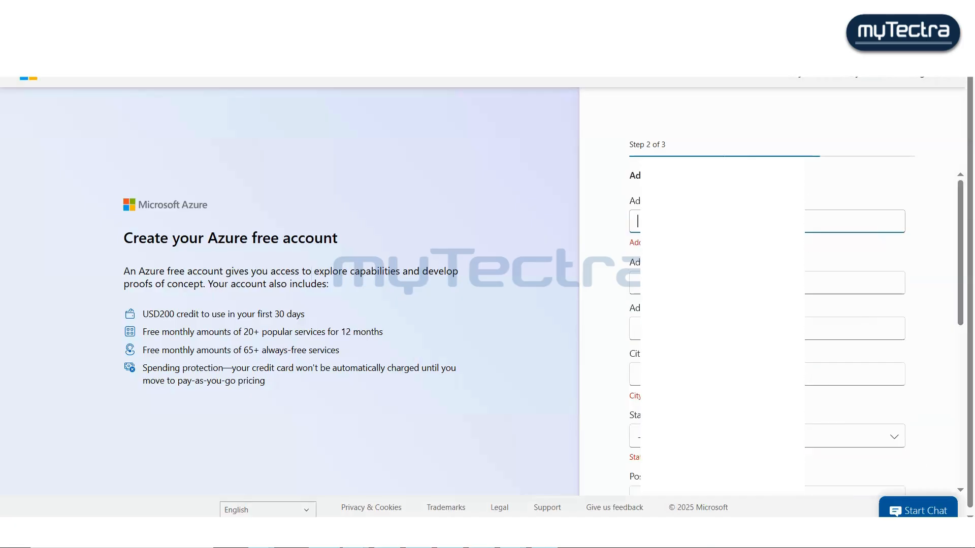
# Step: Enter the first address line and city, select the state, and decline the chat help offer
pyautogui.write('E')
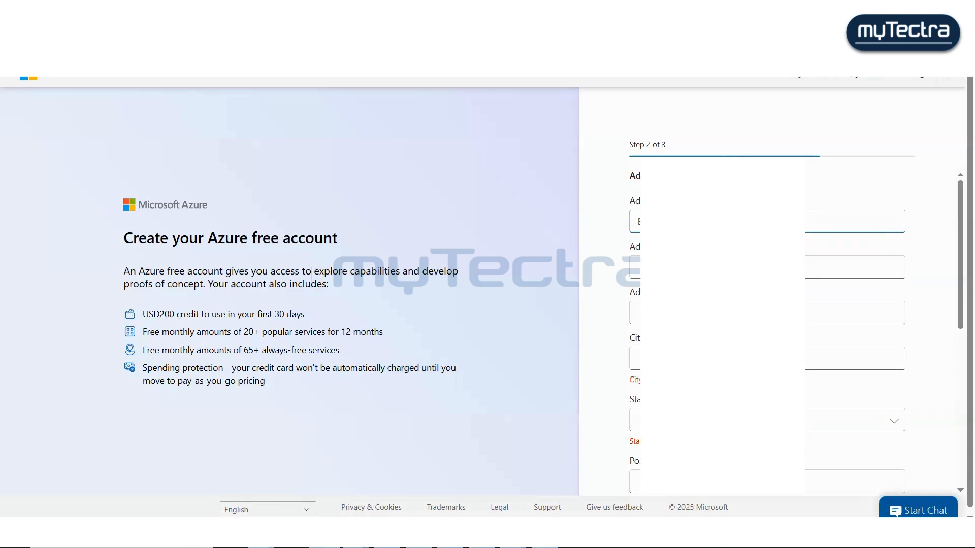
pyautogui.click(723, 358)
pyautogui.write('E')
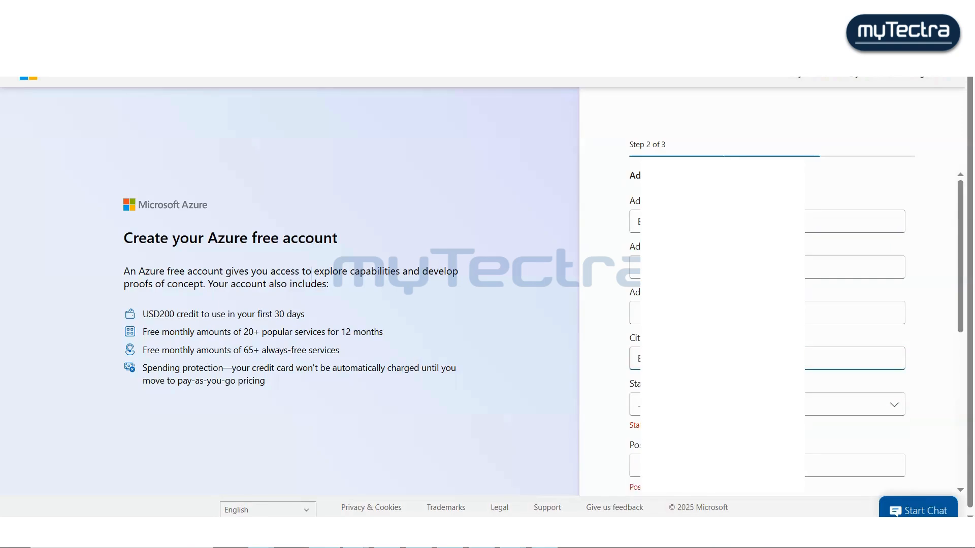
pyautogui.click(736, 404)
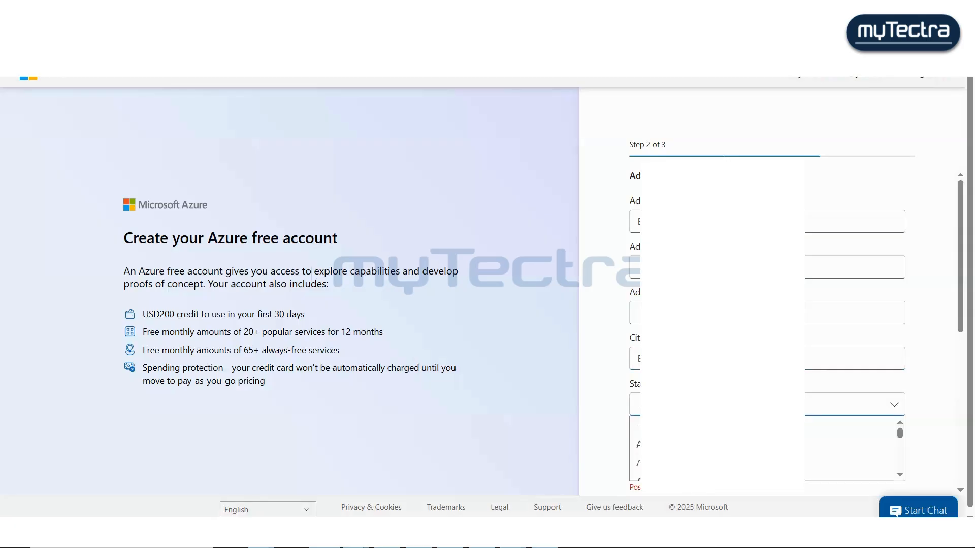
pyautogui.press('k')
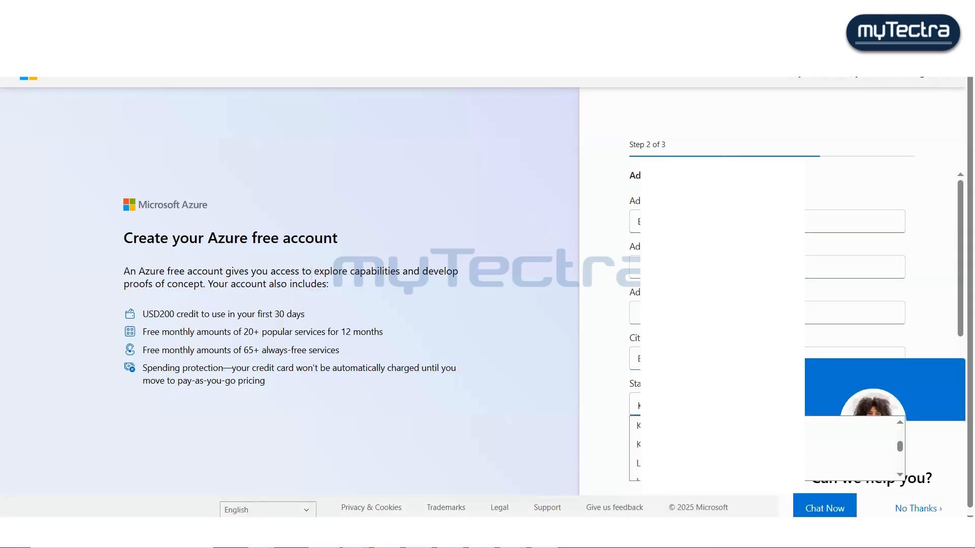
pyautogui.press('Return')
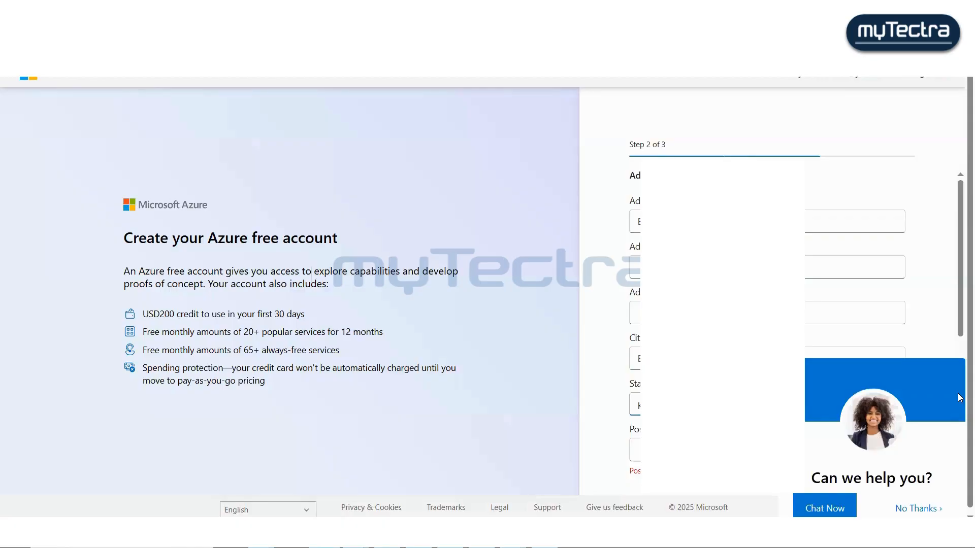
pyautogui.click(918, 508)
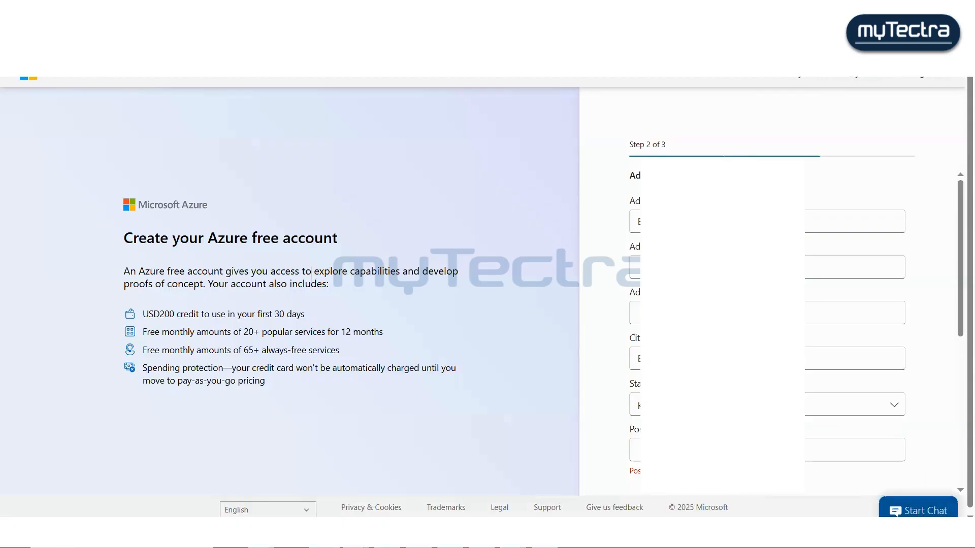
# Step: Enter the postal code and submit the address form to reach the payment information
pyautogui.scroll(-1, 736, 386)
pyautogui.click(736, 386)
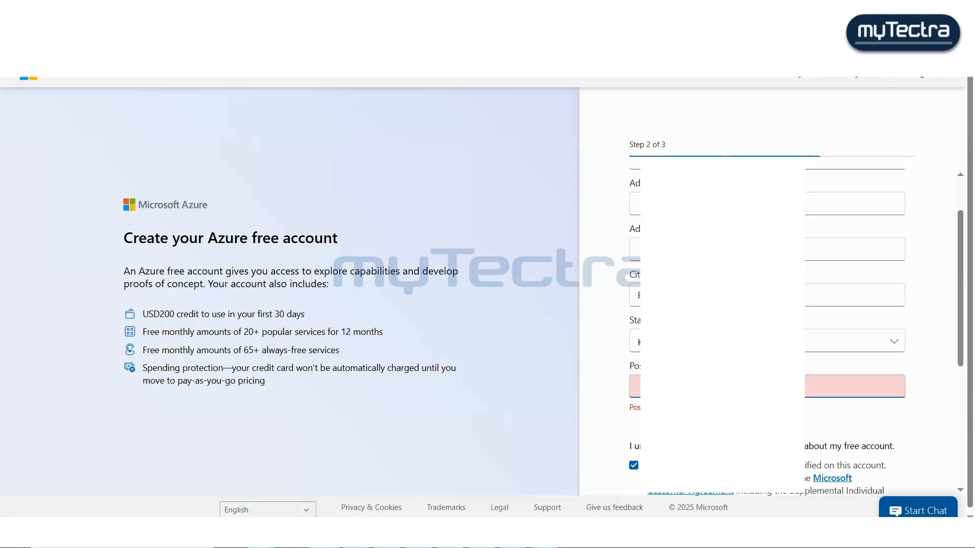
pyautogui.write('58')
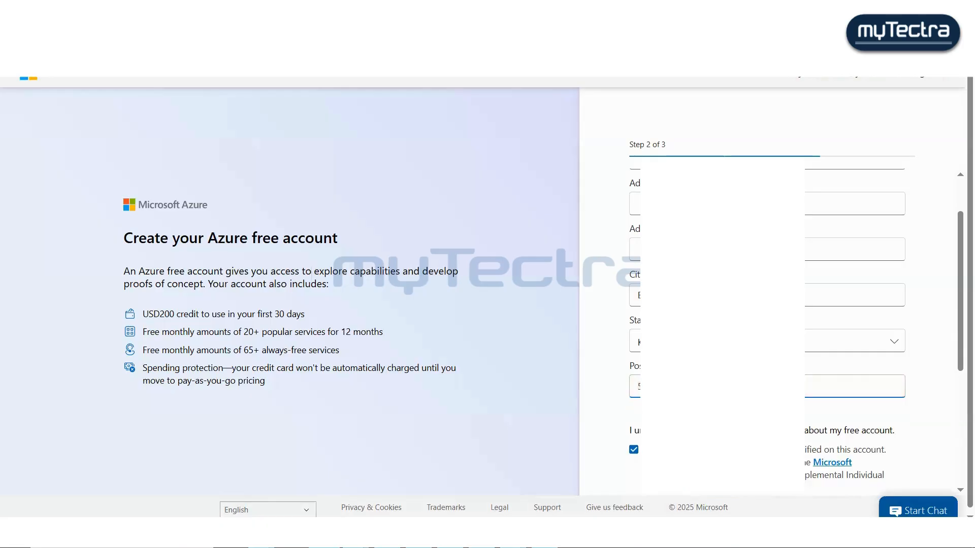
pyautogui.scroll(-4, 736, 386)
pyautogui.click(892, 453)
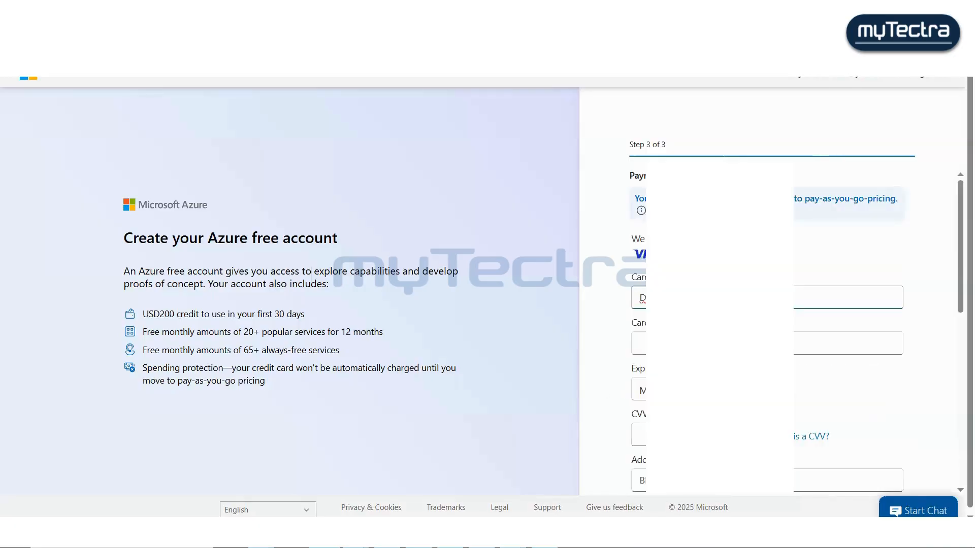
# Step: Review the payment form, fill in the card number, and sign up with the Visa payment method
pyautogui.scroll(-1, 766, 330)
pyautogui.scroll(1, 766, 330)
pyautogui.scroll(-6, 808, 372)
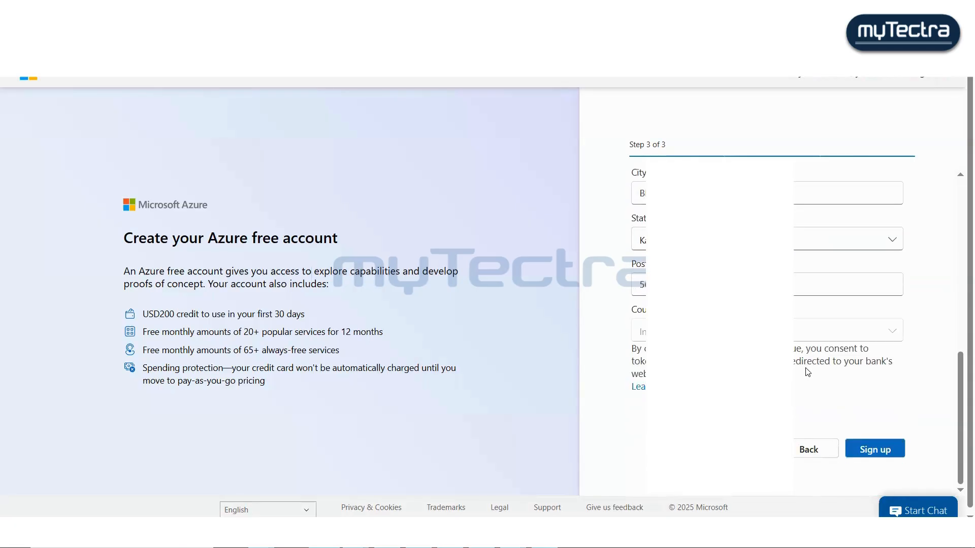
pyautogui.scroll(6, 807, 372)
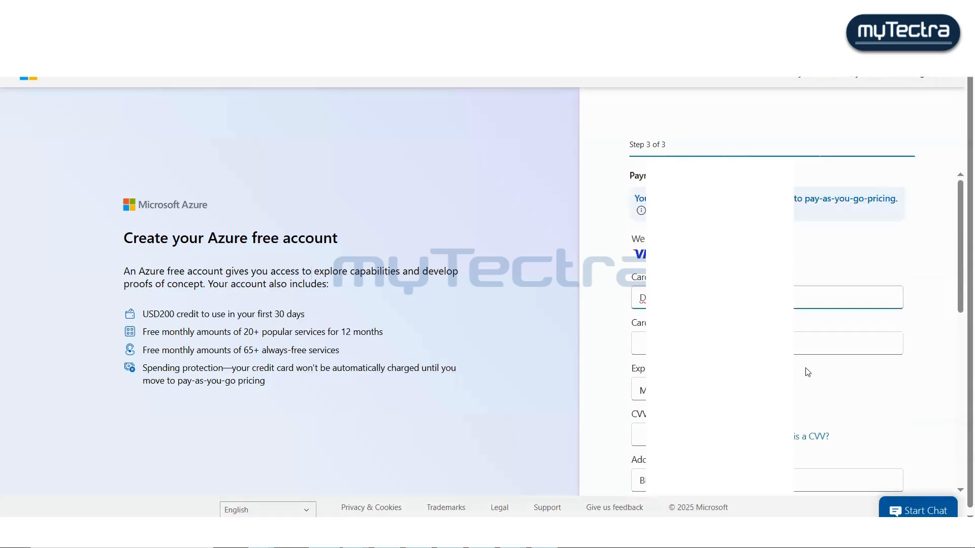
pyautogui.click(639, 343)
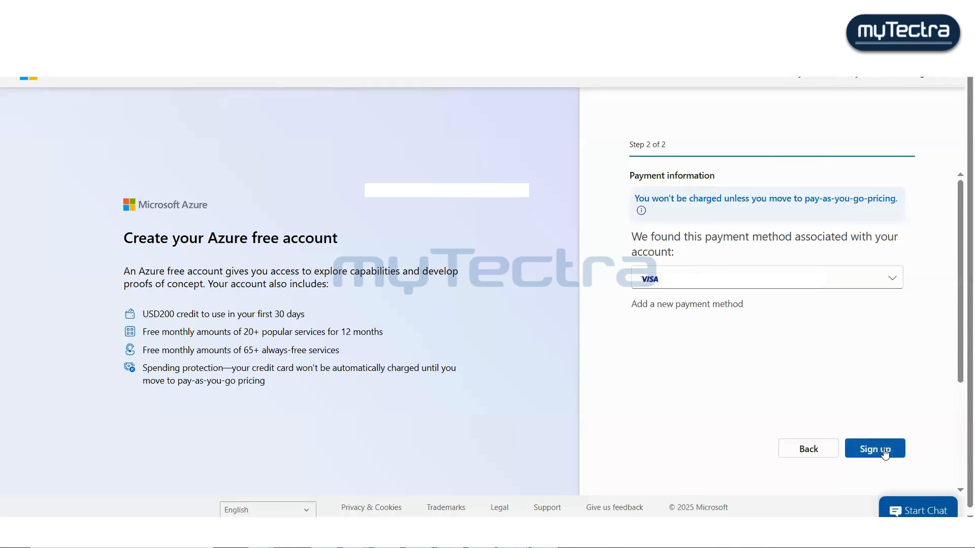
pyautogui.click(884, 453)
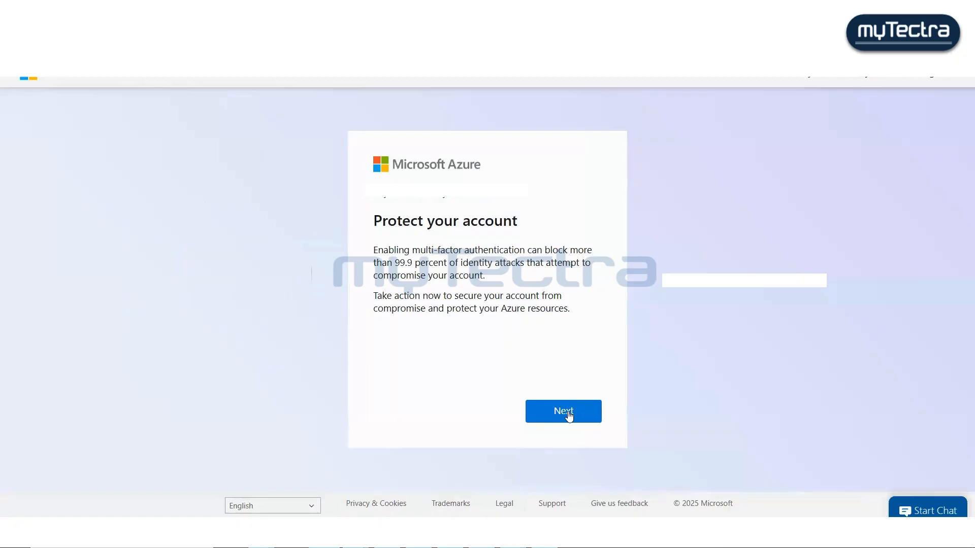
# Step: Continue past the account protection page and dismiss the Mandatory Azure MFA: Phase 2 notification in the portal
pyautogui.click(568, 415)
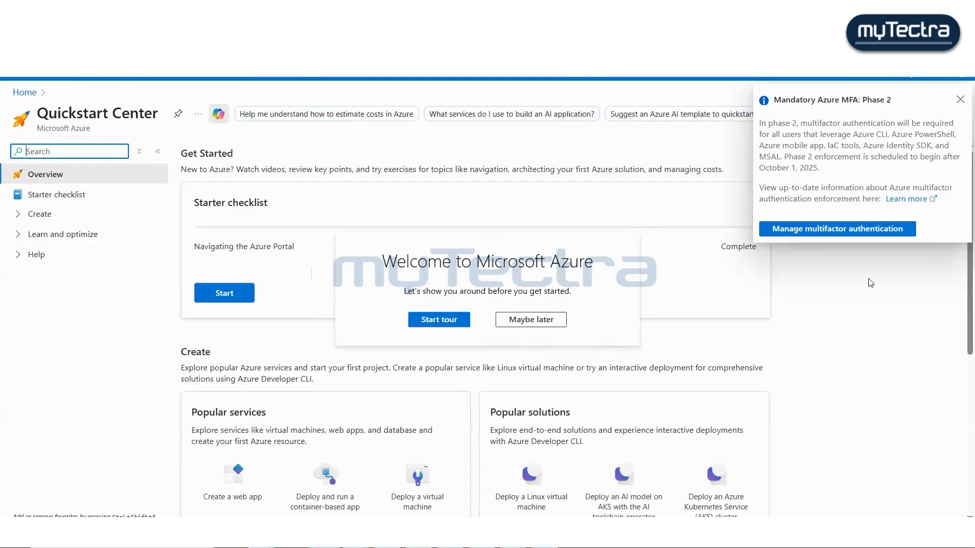
pyautogui.click(961, 100)
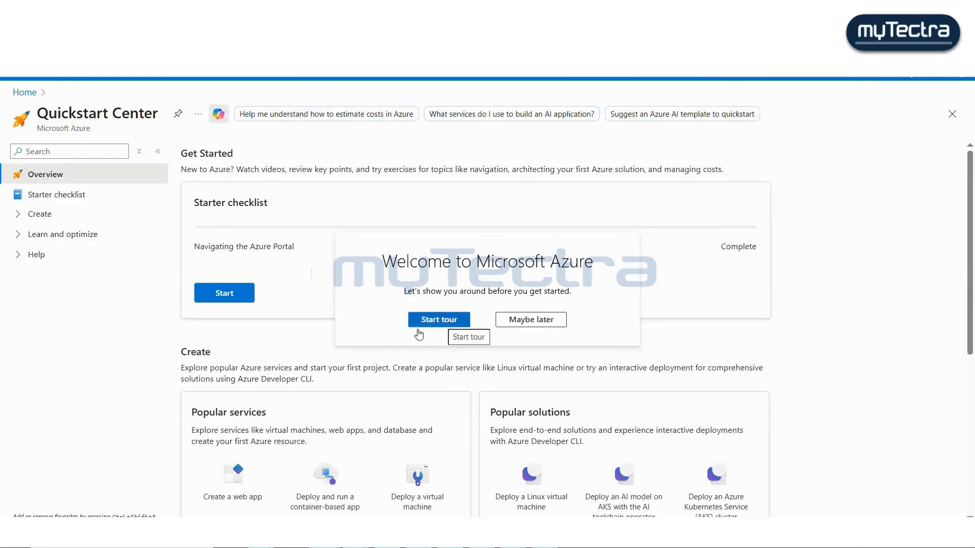
# Step: Skip the Welcome to Microsoft Azure tour and look over the Quickstart Center's Create and Learn and optimize sections
pyautogui.click(533, 325)
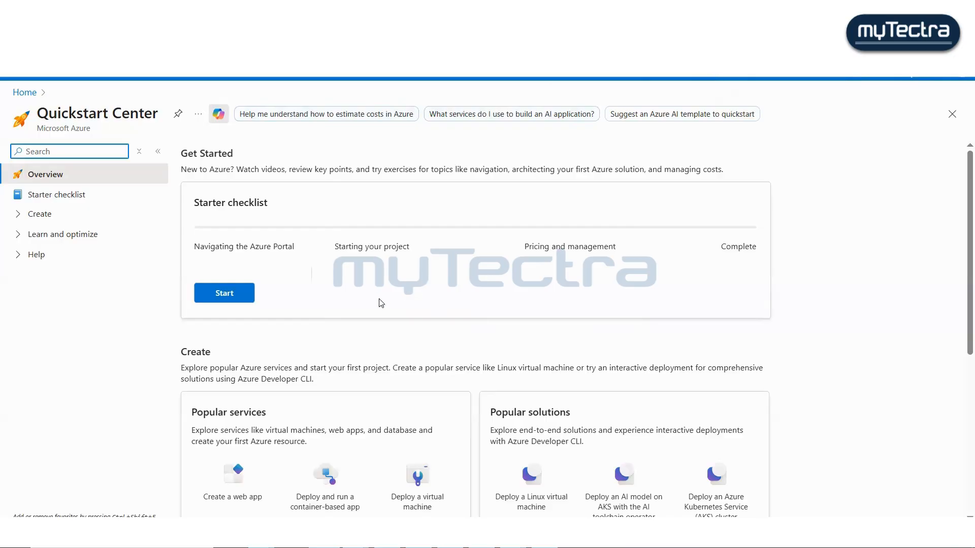
pyautogui.scroll(-3, 382, 303)
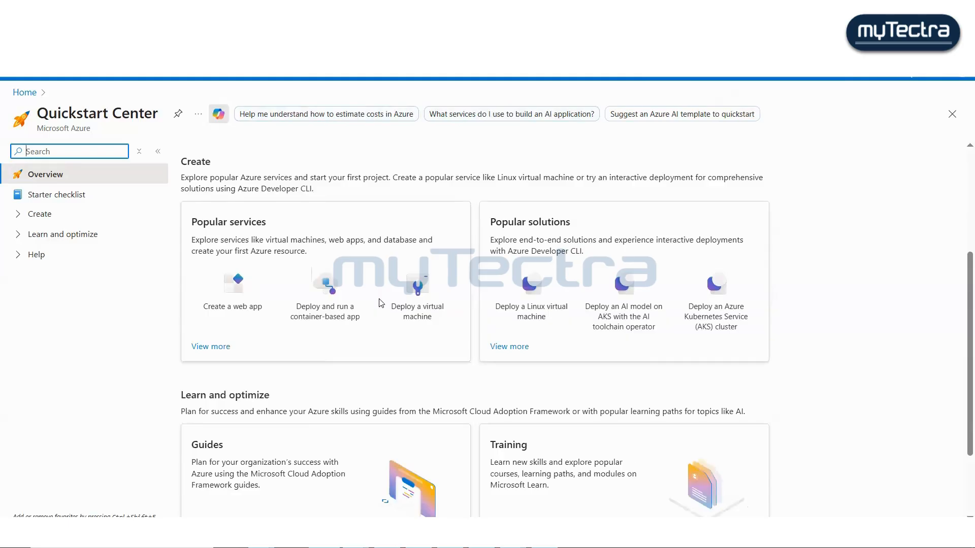
pyautogui.scroll(-2, 381, 303)
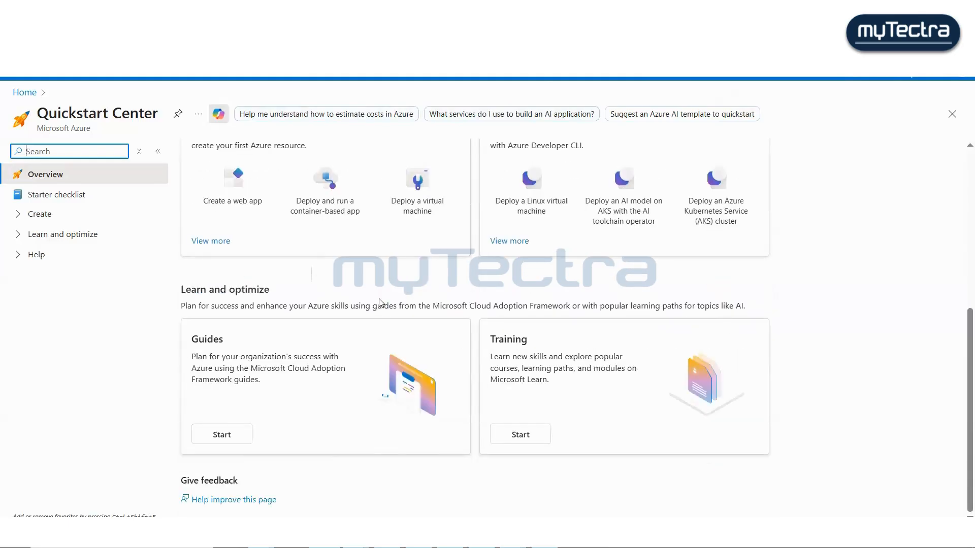
pyautogui.scroll(5, 380, 304)
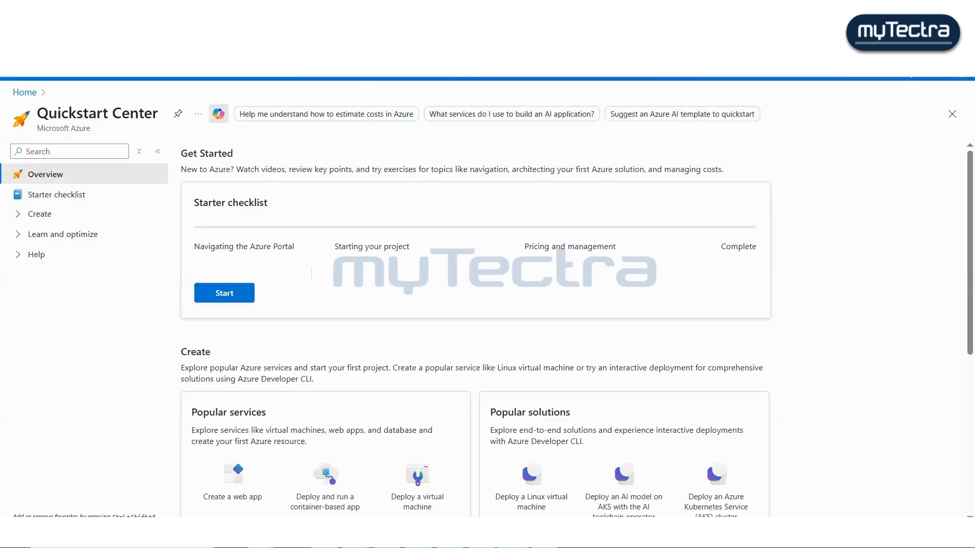
# Step: Find the Logic apps service, start adding a logic app, and choose the Consumption Multi-tenant hosting option
pyautogui.click(456, 69)
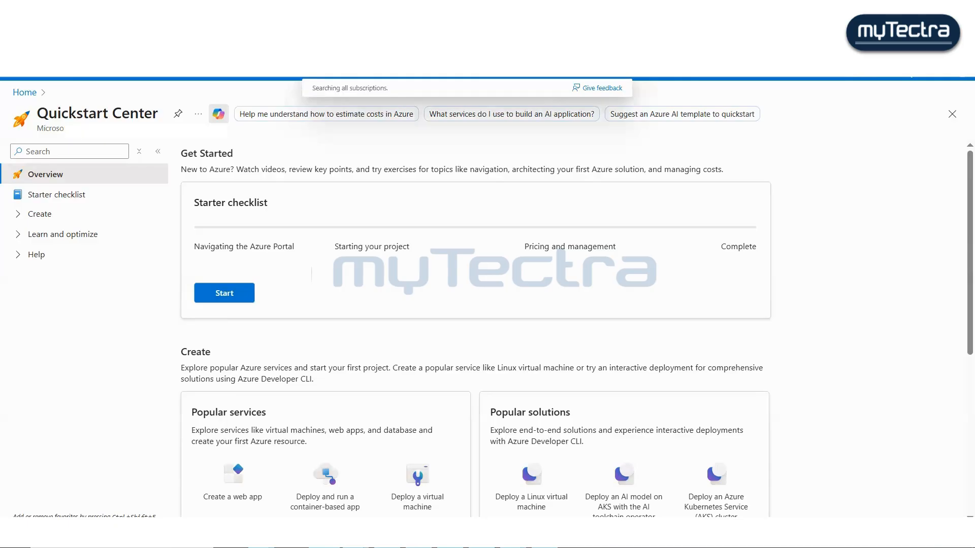
pyautogui.write('log')
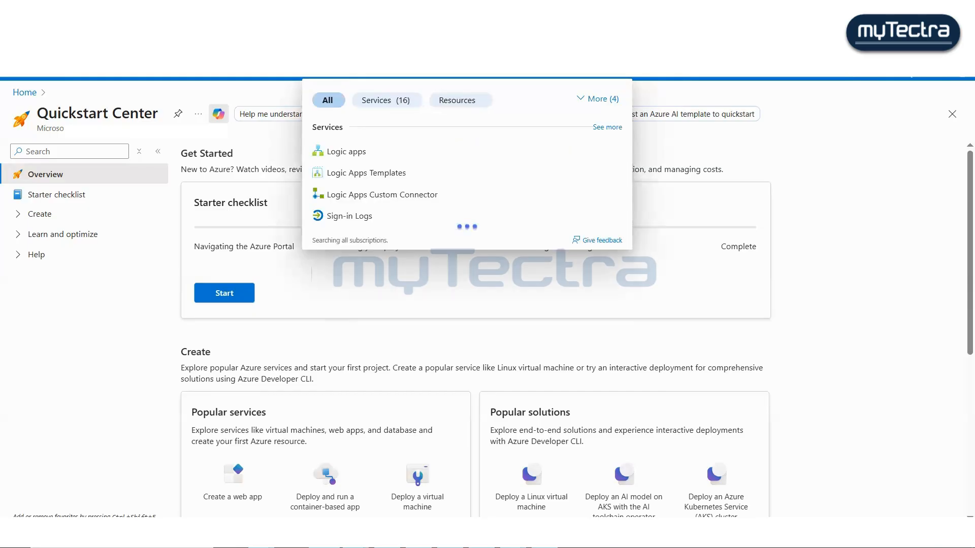
pyautogui.click(348, 154)
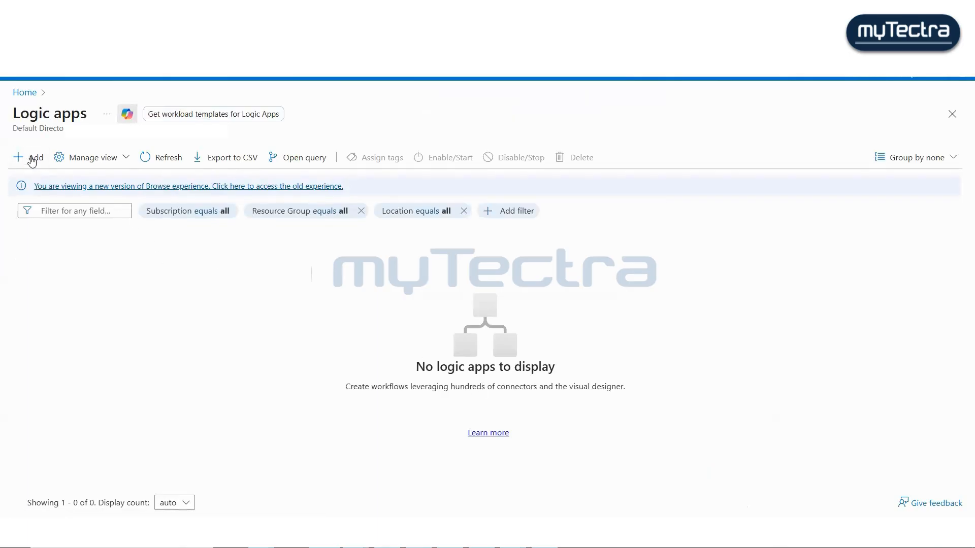
pyautogui.click(31, 160)
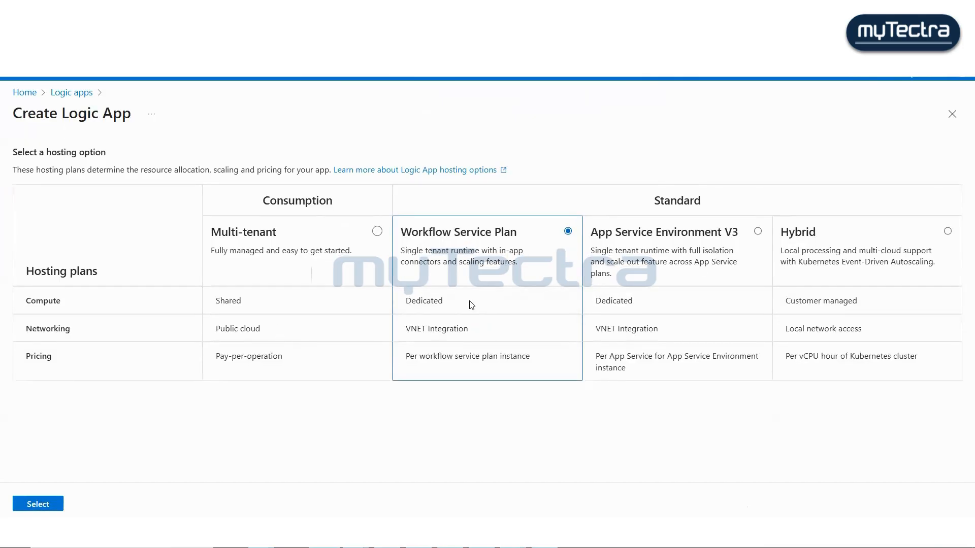
pyautogui.click(376, 231)
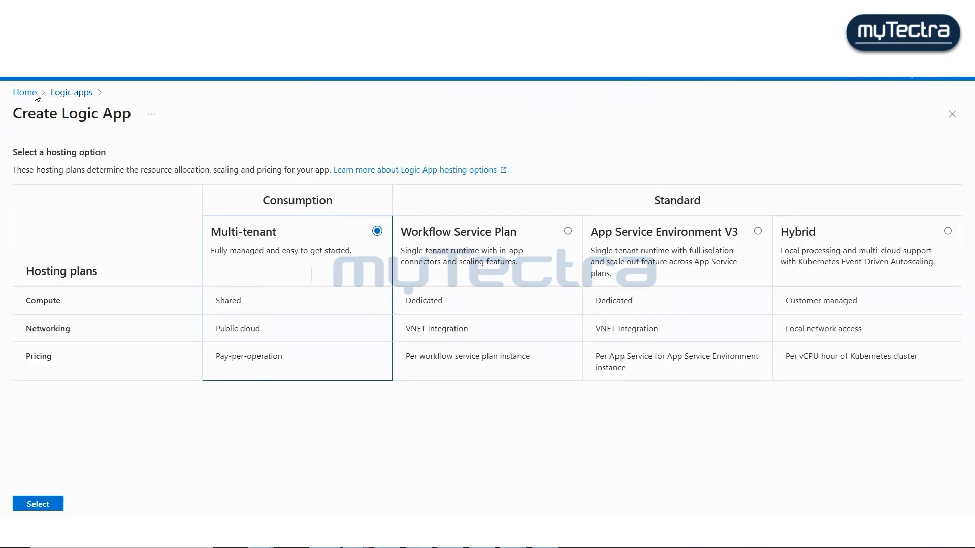
# Step: Return to the Logic apps list and restart the logic app creation with the Multi-tenant hosting option
pyautogui.click(67, 95)
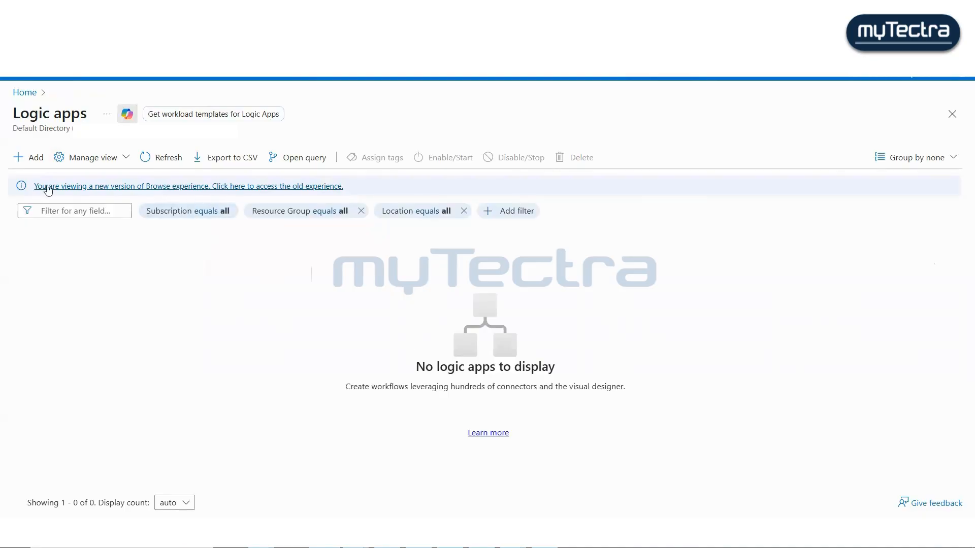
pyautogui.click(32, 160)
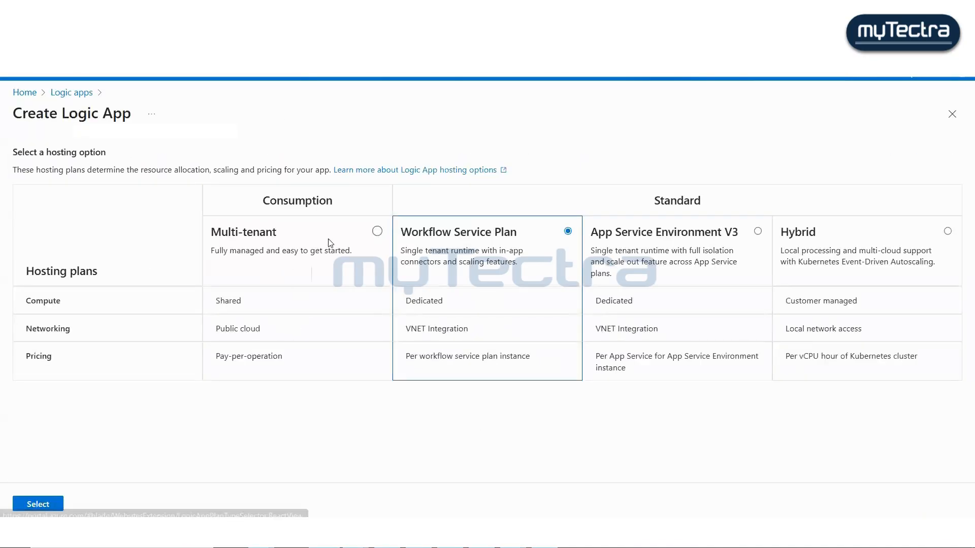
pyautogui.click(377, 232)
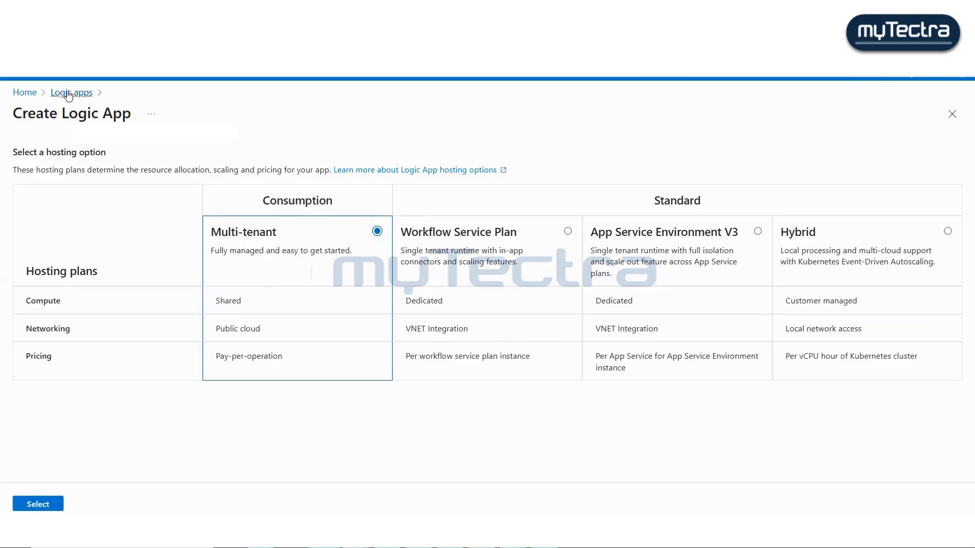
# Step: Search for "on-prem", examine the gateway creation form under On-premises data gateways, and return to the portal home
pyautogui.click(368, 81)
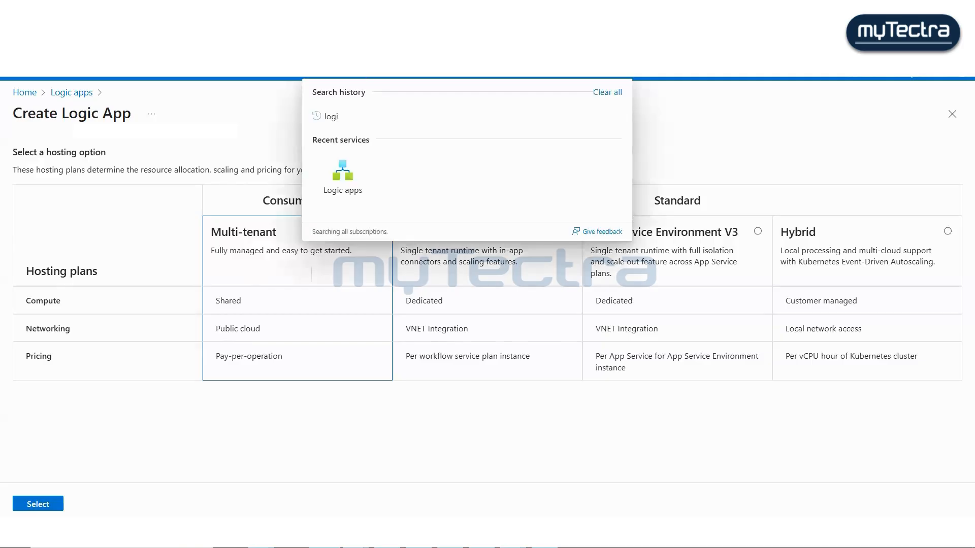
pyautogui.write('on-prem')
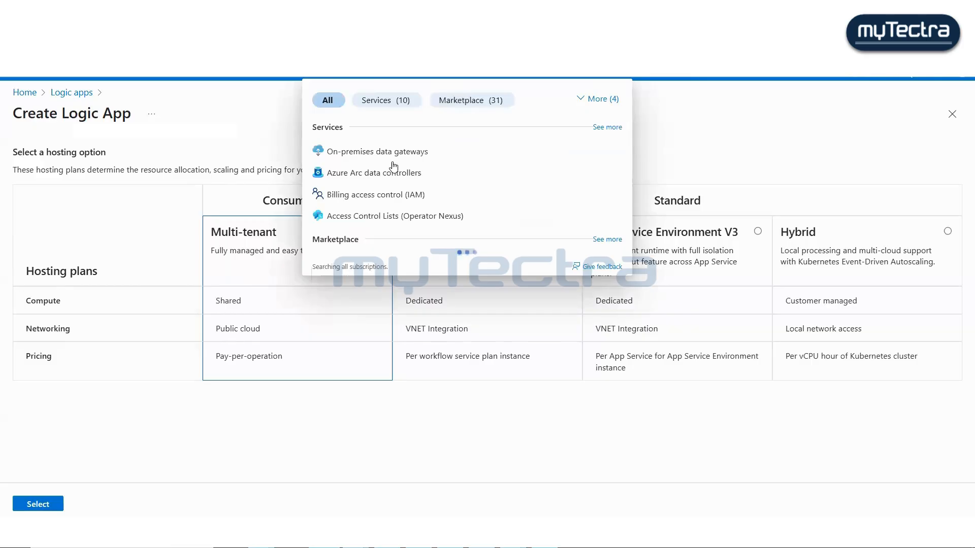
pyautogui.click(394, 158)
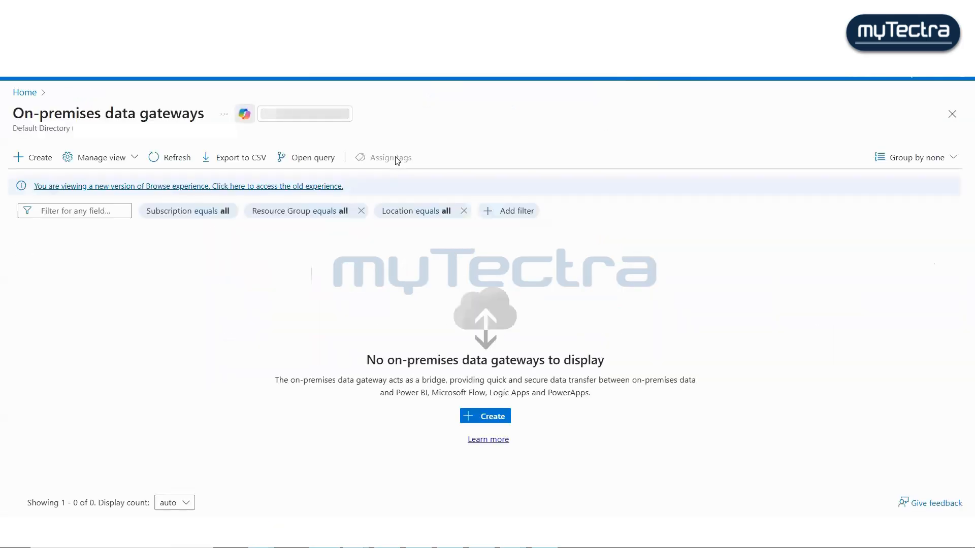
pyautogui.click(499, 418)
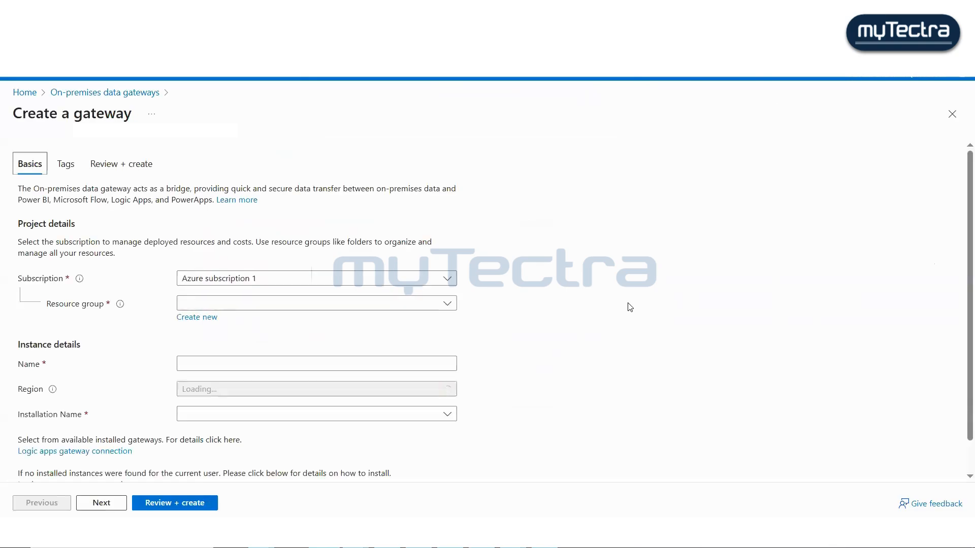
pyautogui.scroll(-1, 629, 307)
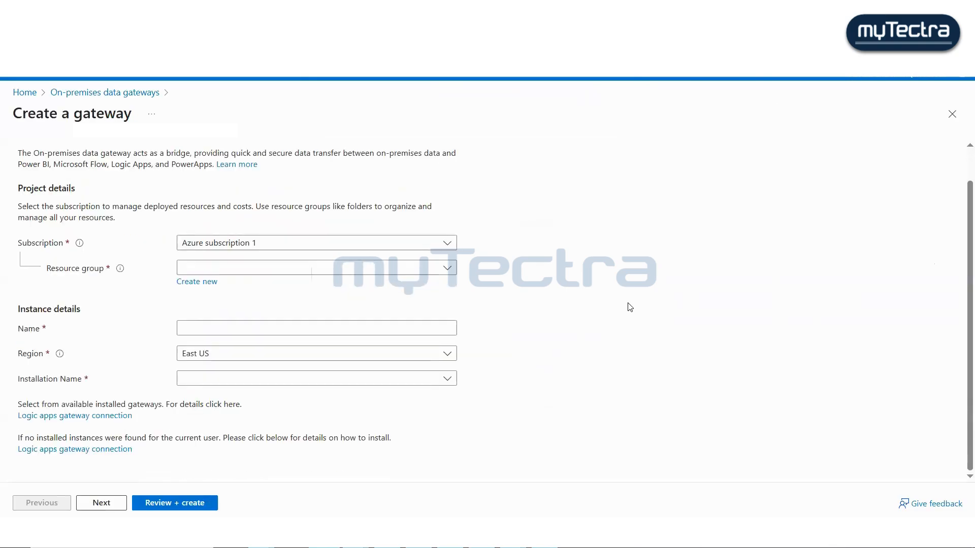
pyautogui.scroll(1, 630, 308)
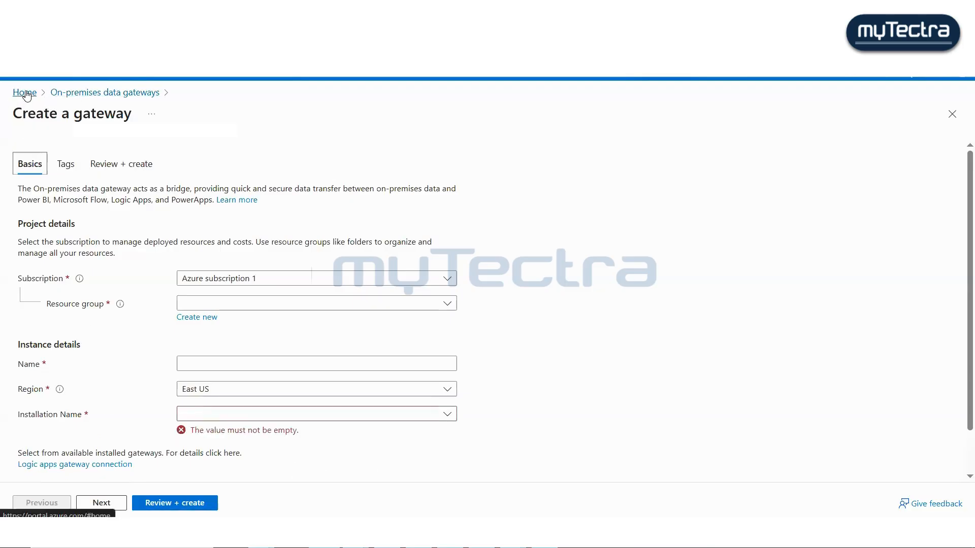
pyautogui.click(24, 93)
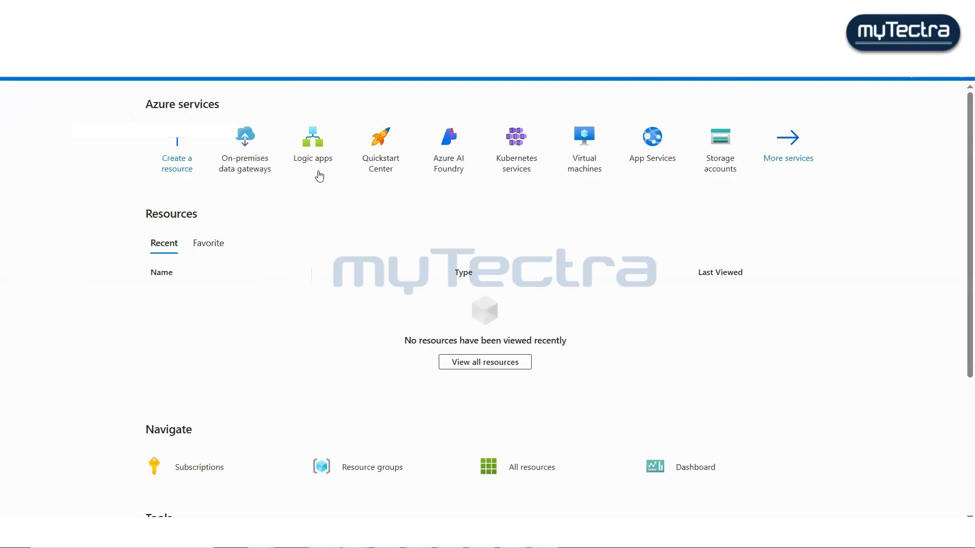
# Step: Find Logic Apps Templates, view its template creation form, and return to the portal home
pyautogui.moveTo(317, 160)
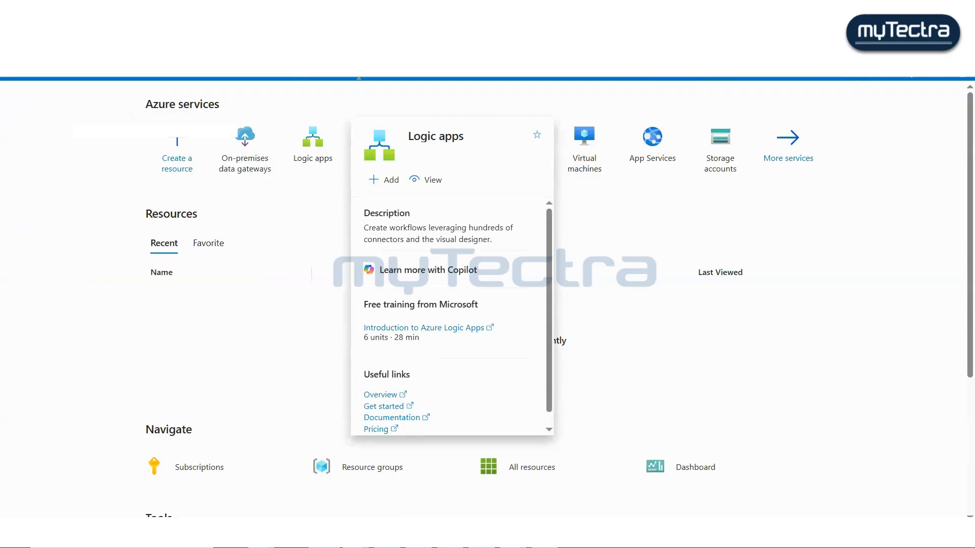
pyautogui.click(358, 78)
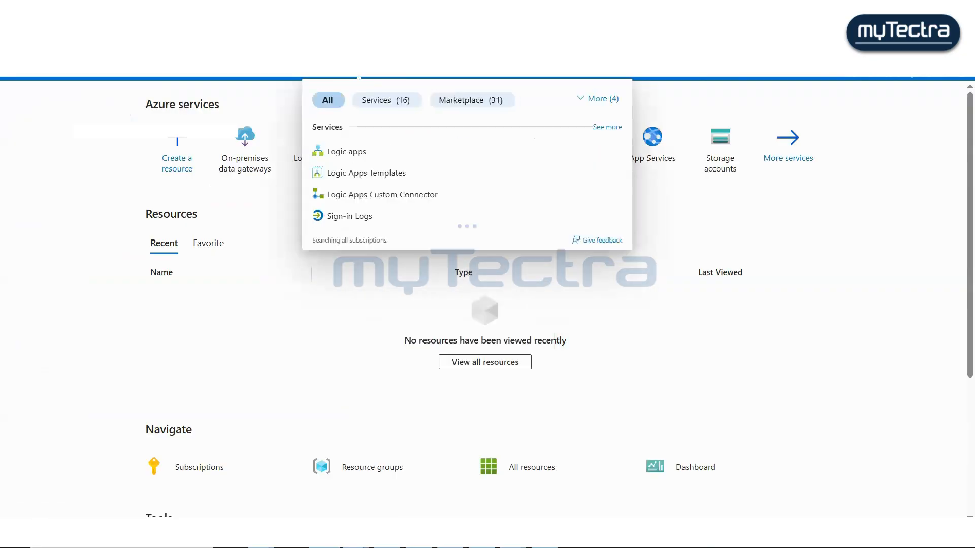
pyautogui.click(378, 175)
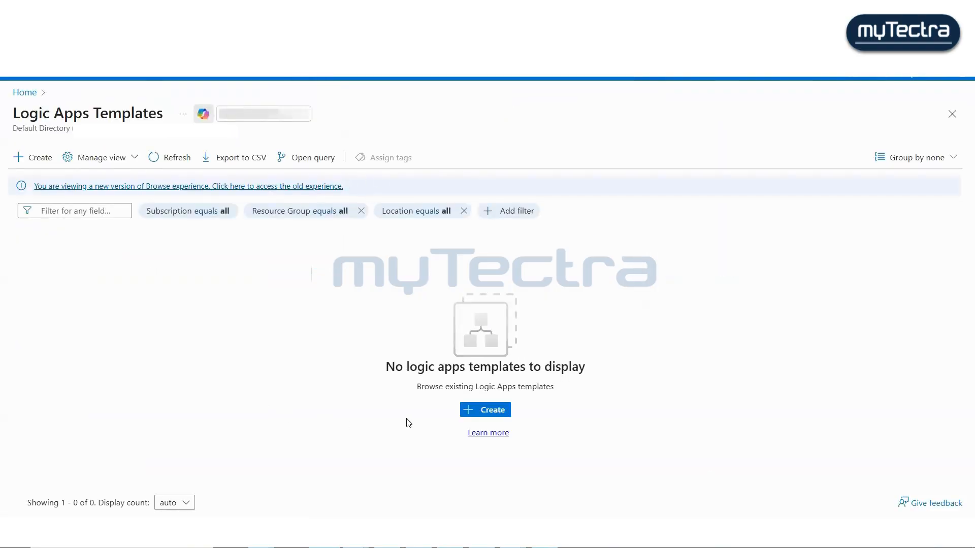
pyautogui.click(491, 410)
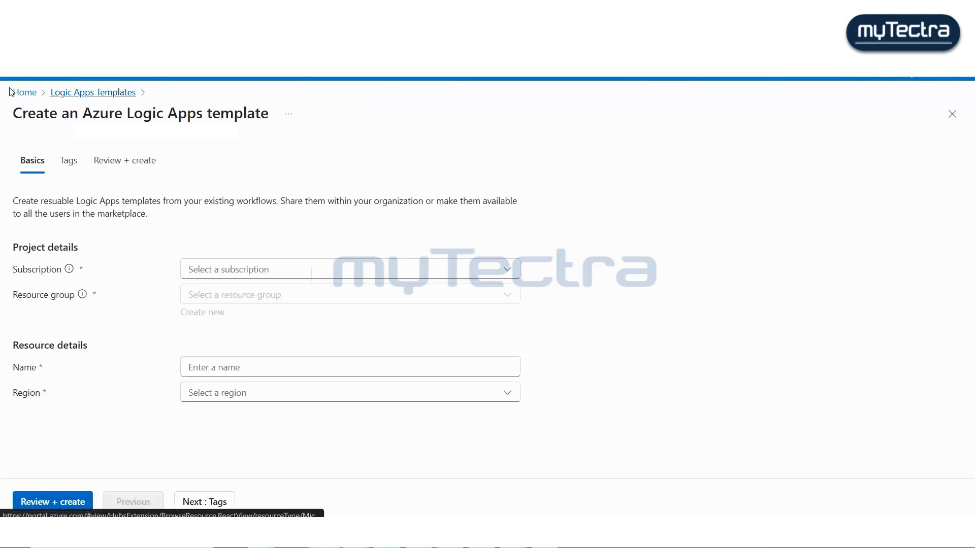
pyautogui.click(22, 95)
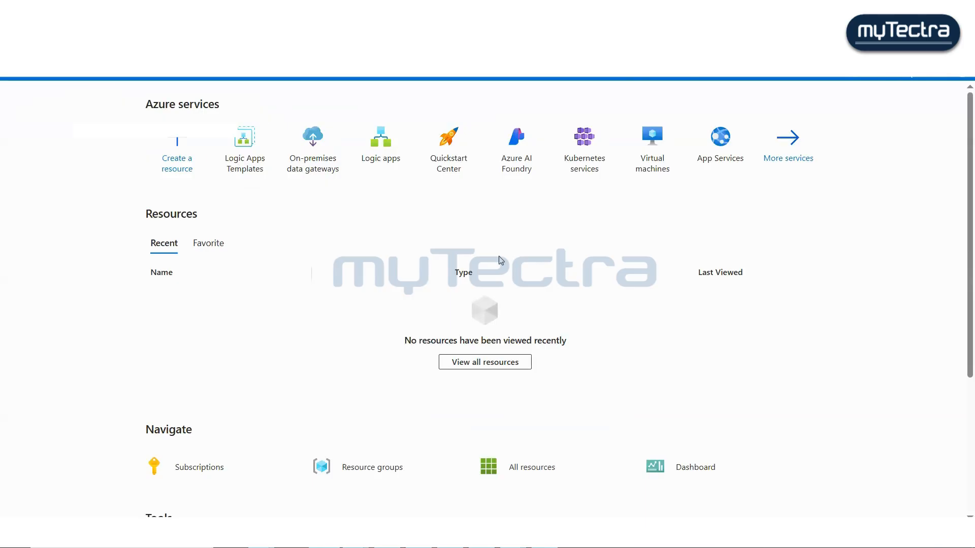
# Step: Open the Logic apps service and start creating a logic app with the Consumption Multi-tenant hosting plan
pyautogui.scroll(-1, 500, 260)
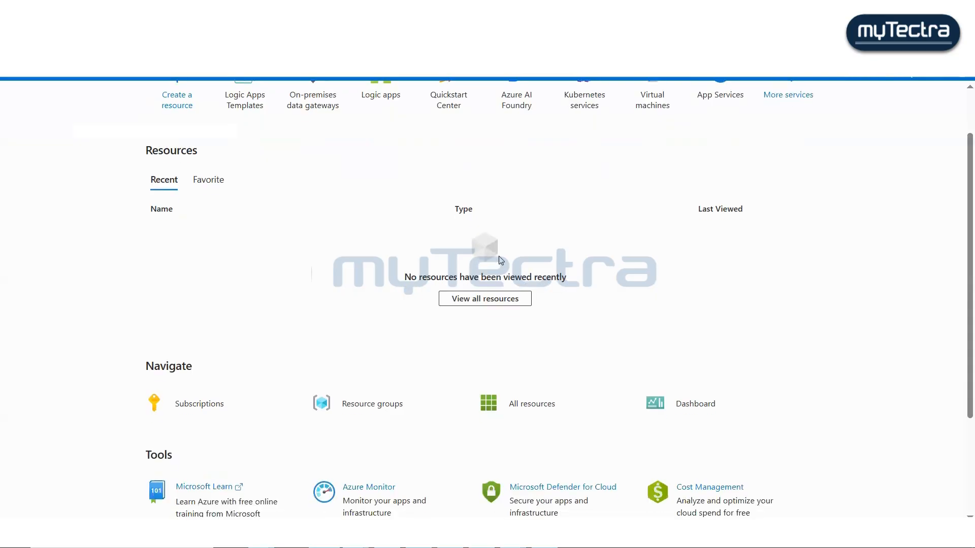
pyautogui.scroll(1, 501, 260)
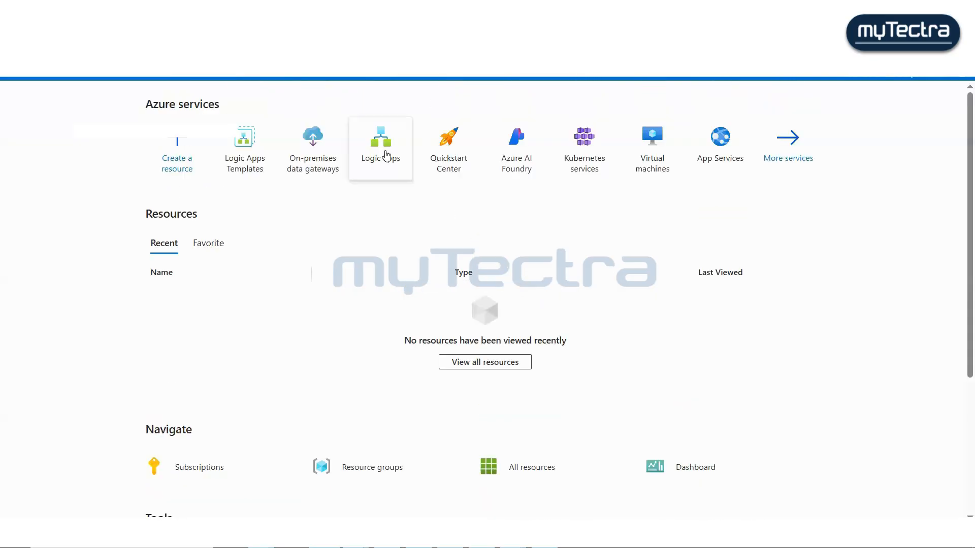
pyautogui.click(383, 153)
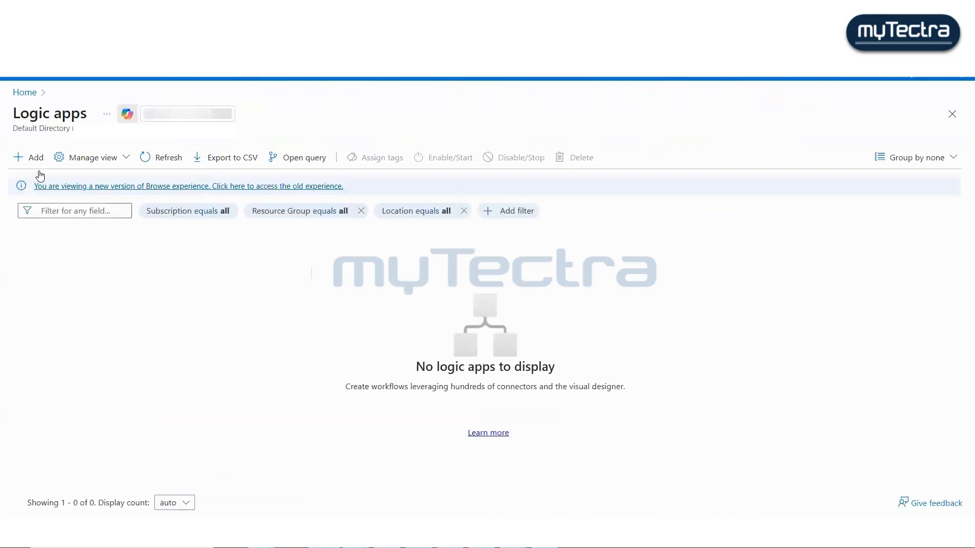
pyautogui.click(36, 162)
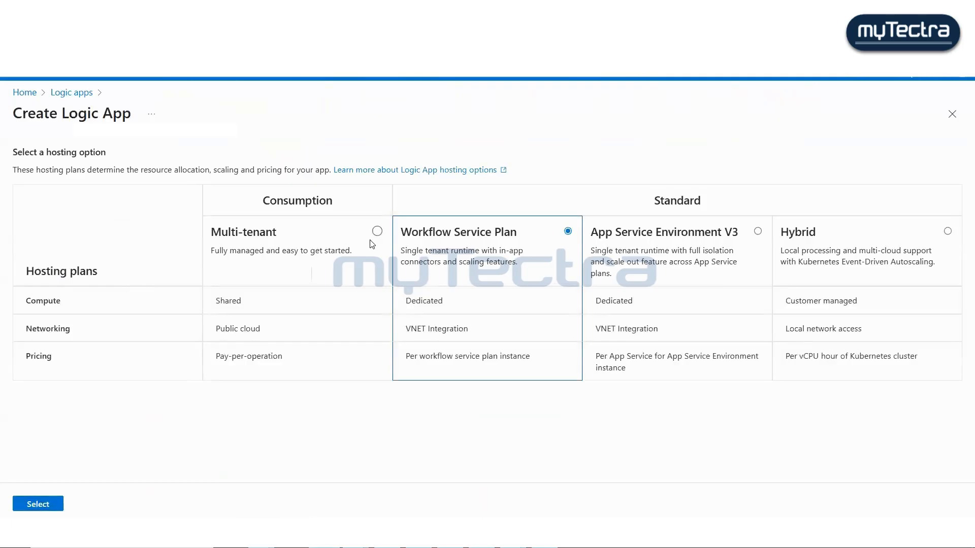
pyautogui.click(377, 232)
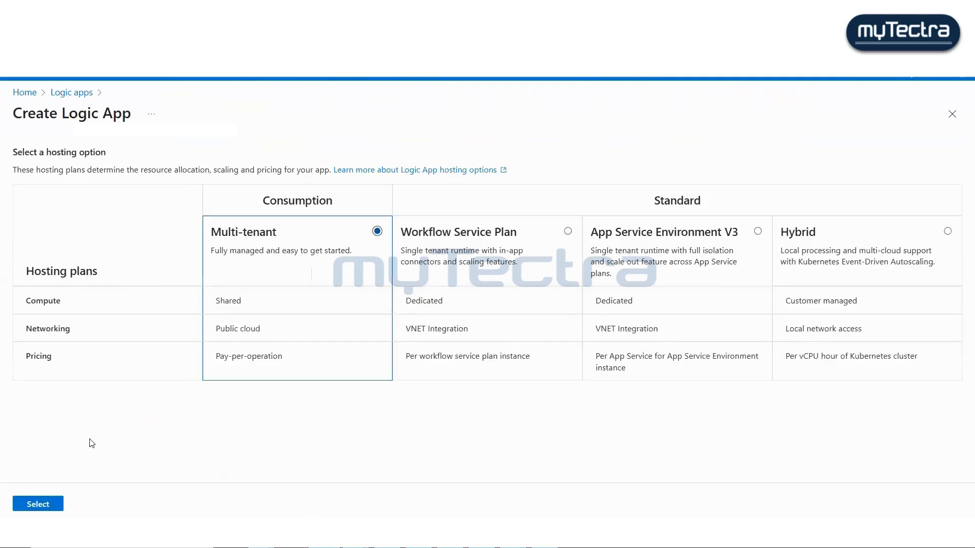
pyautogui.click(51, 505)
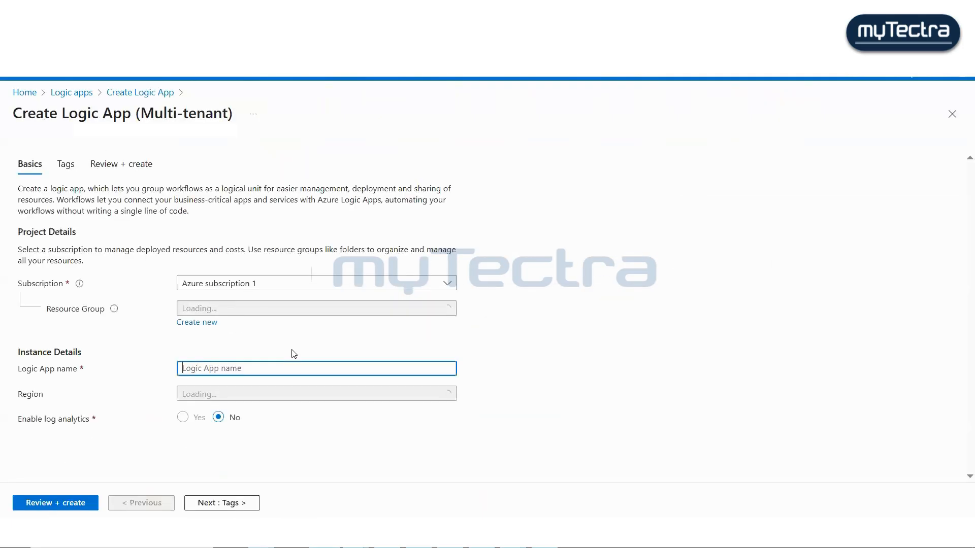
# Step: Create a new resource group for the logic app under Azure subscription 1
pyautogui.click(304, 312)
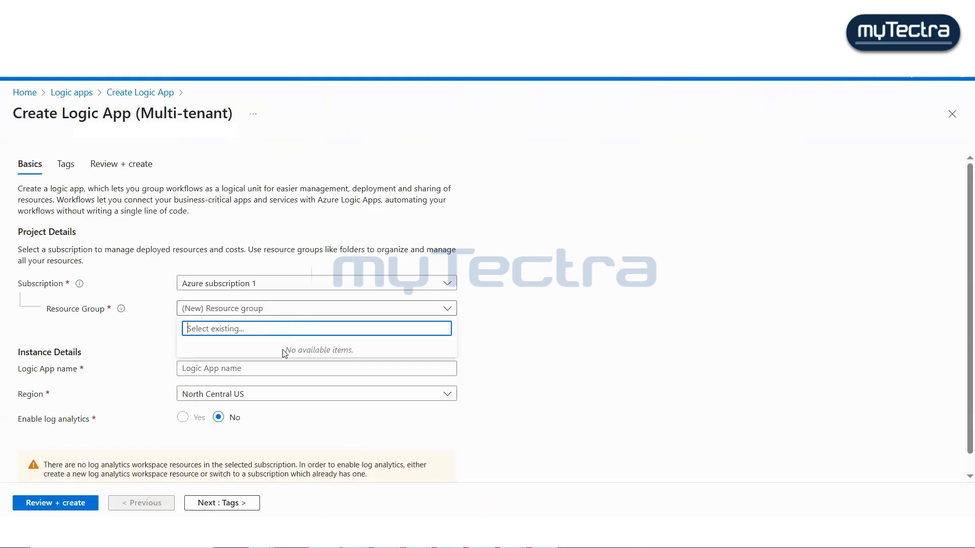
pyautogui.click(238, 319)
pyautogui.click(213, 323)
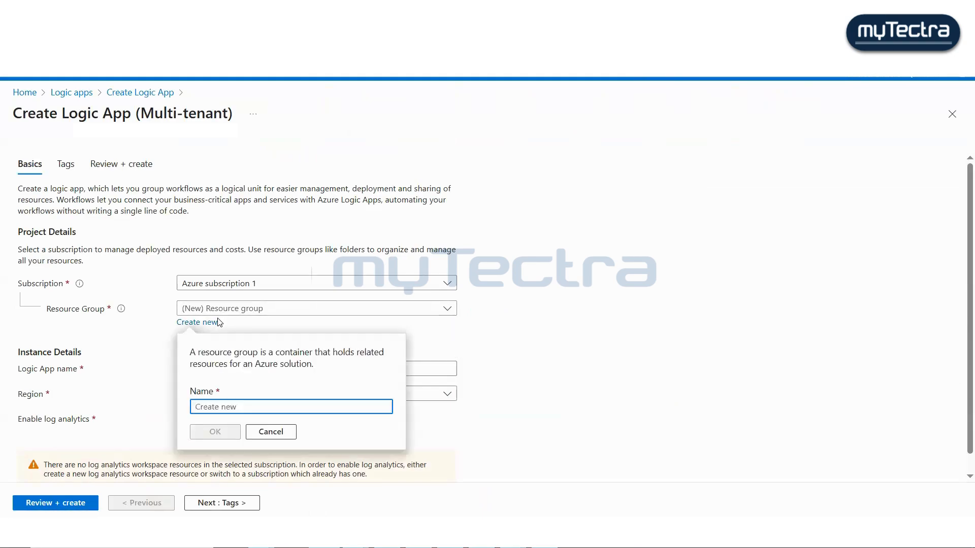
pyautogui.write('r')
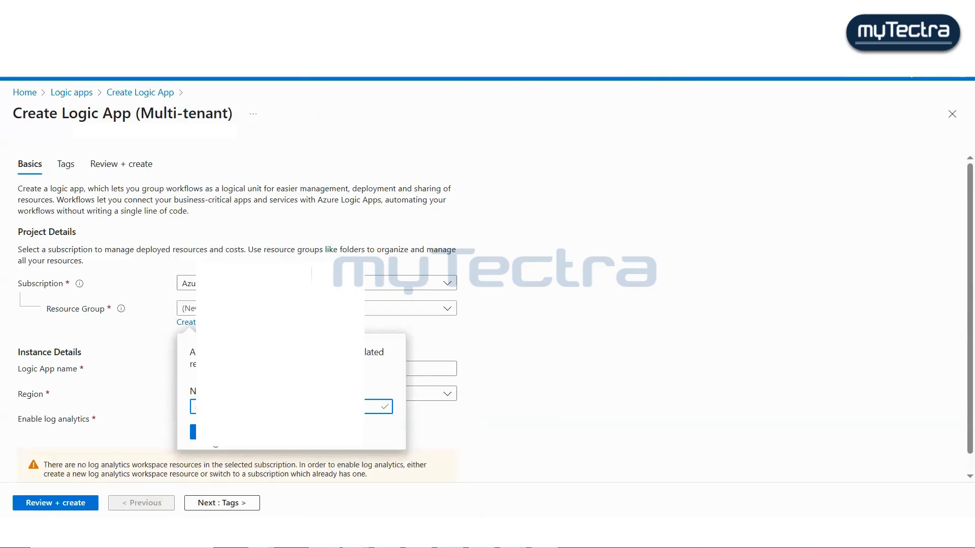
pyautogui.click(213, 435)
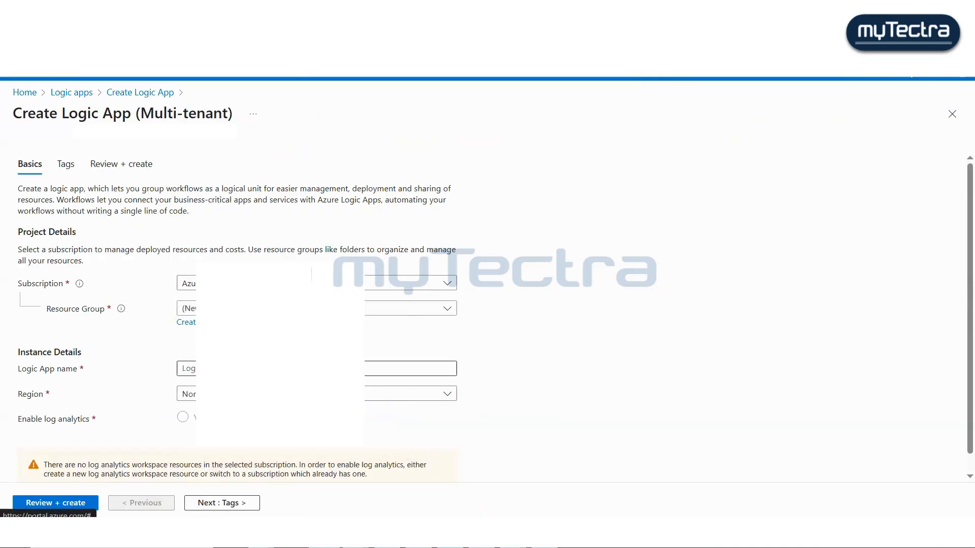
# Step: Name the logic app FirstLogicApps and set its region to Central India
pyautogui.click(259, 368)
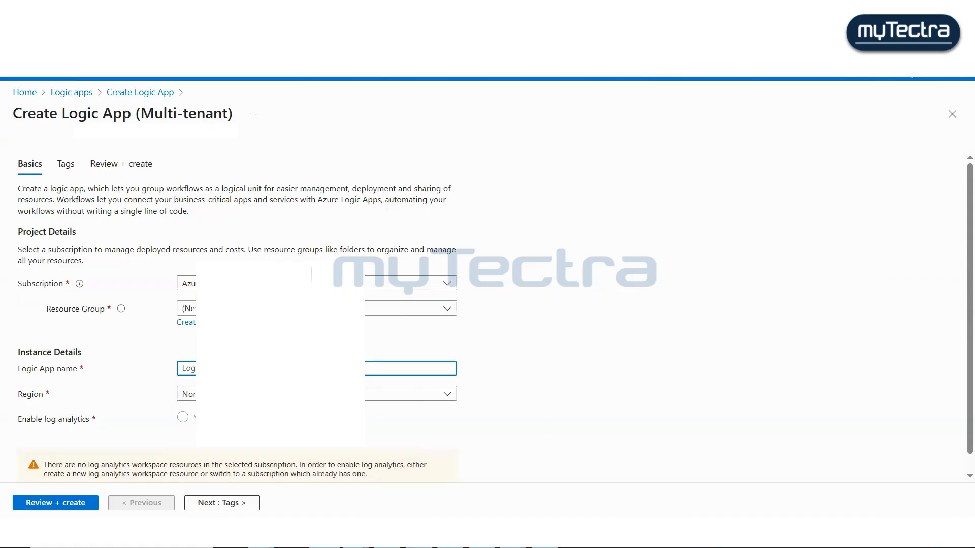
pyautogui.write('FirstL')
pyautogui.click(269, 394)
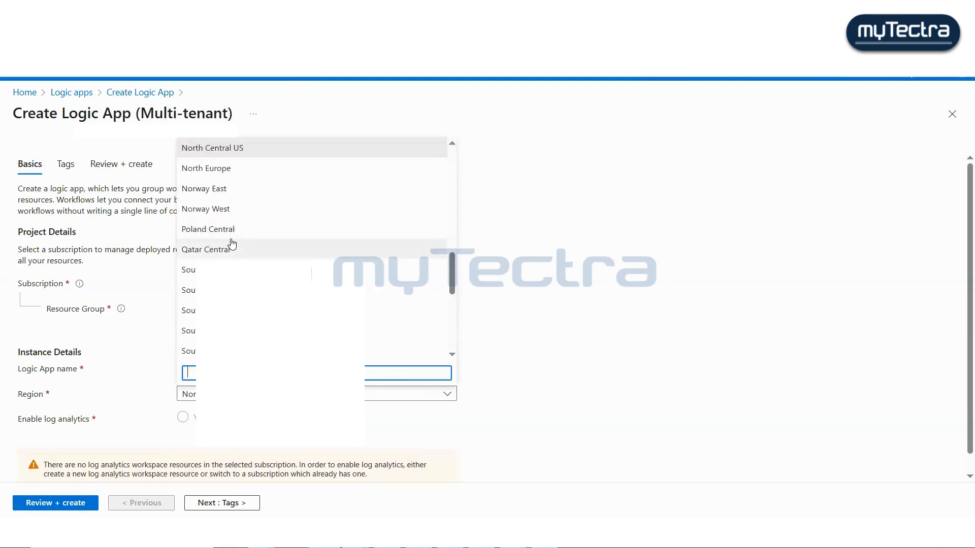
pyautogui.write('ce')
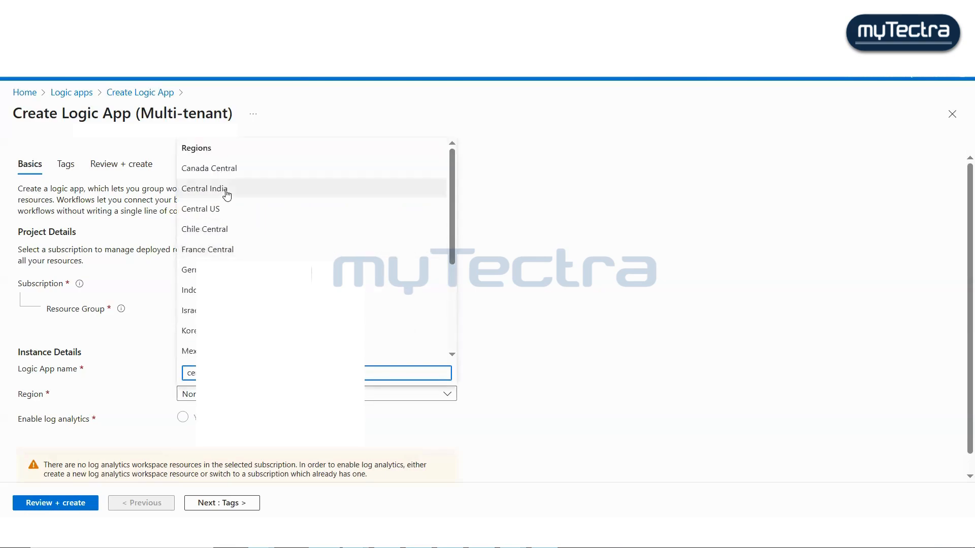
pyautogui.click(251, 190)
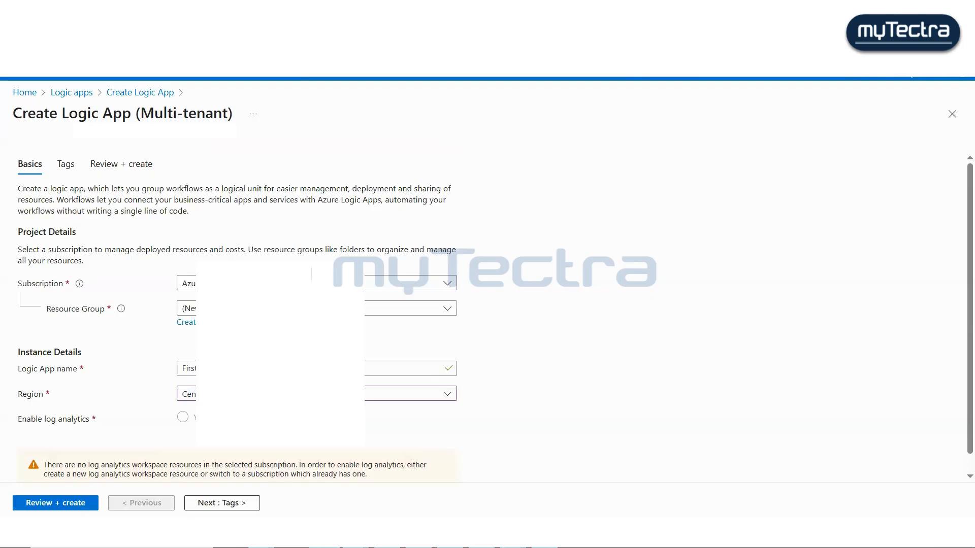
# Step: Review and create the logic app, then open the FirstLogicApps resource from the deployment details
pyautogui.scroll(-1, 279, 330)
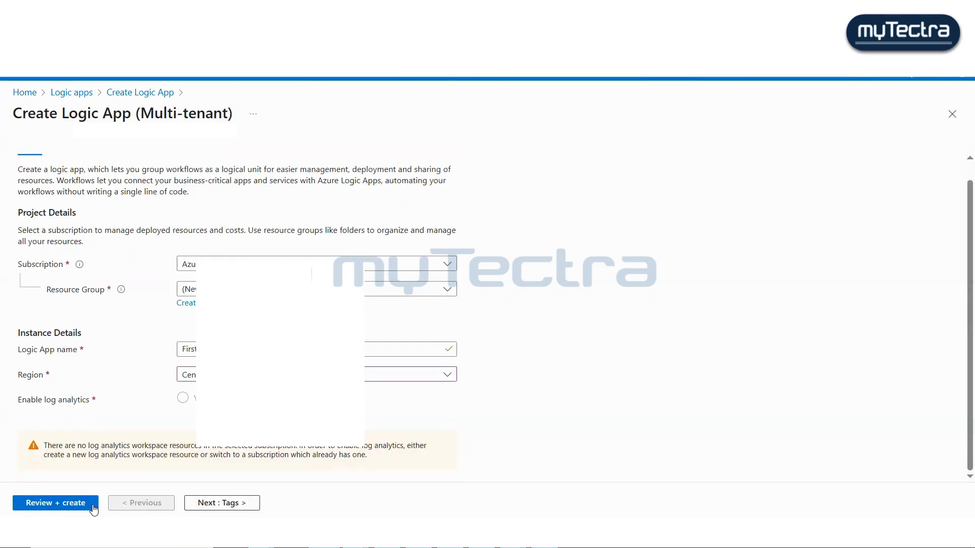
pyautogui.click(57, 502)
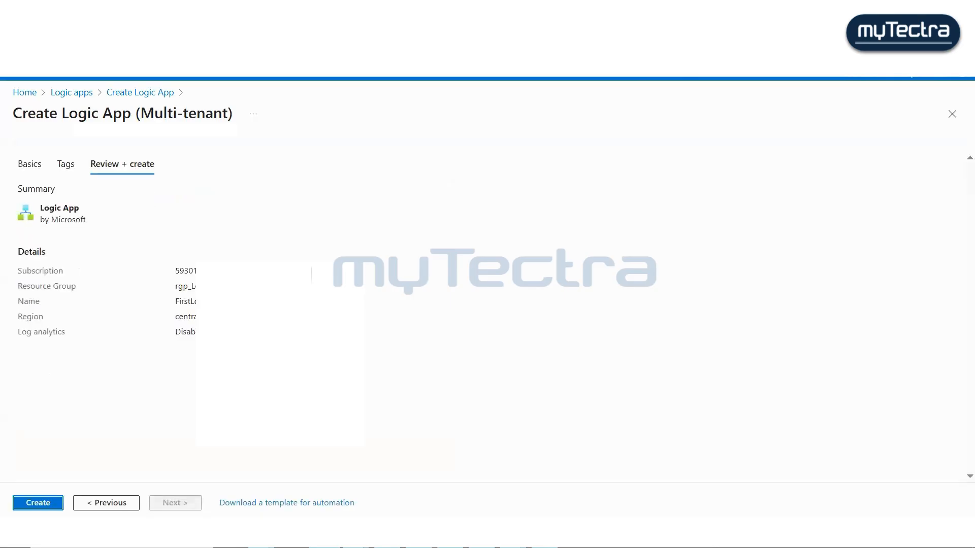
pyautogui.click(42, 504)
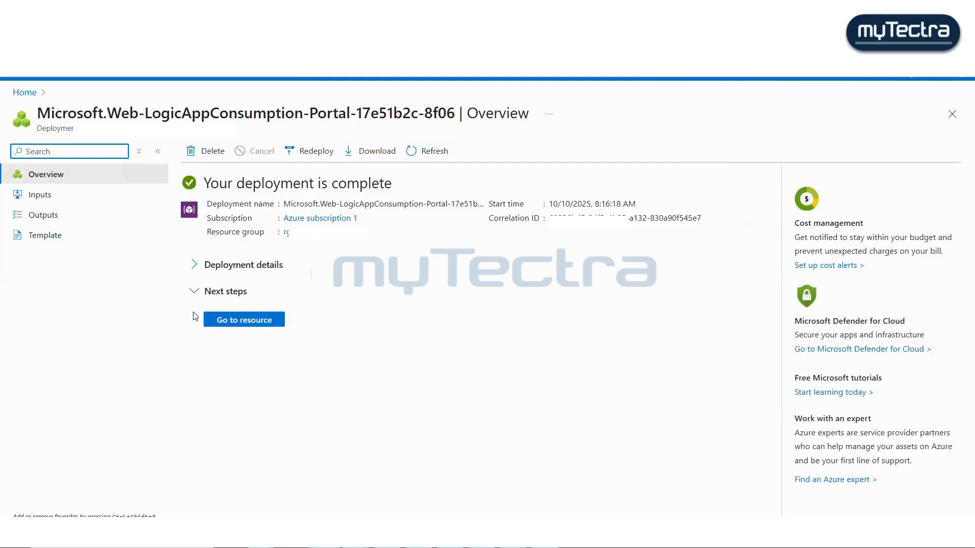
pyautogui.click(197, 269)
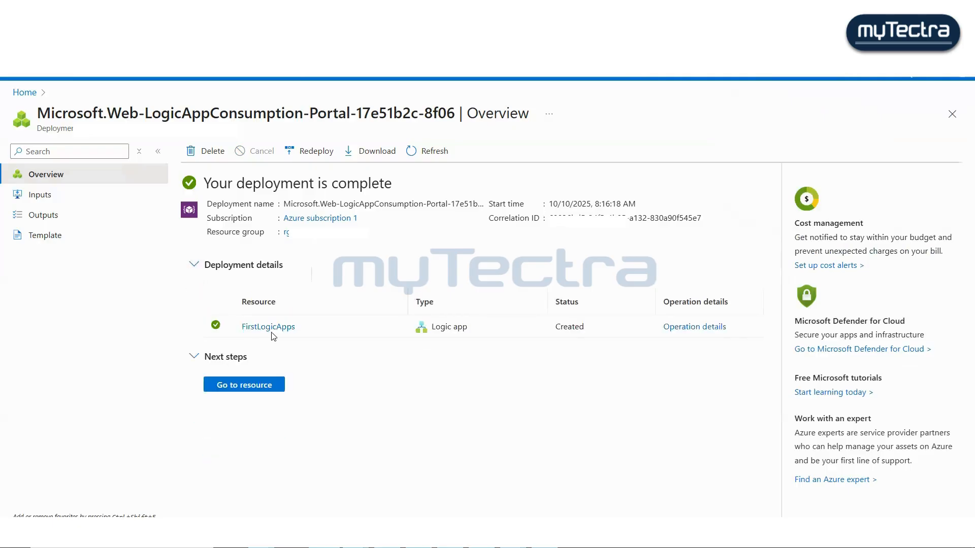
pyautogui.click(289, 329)
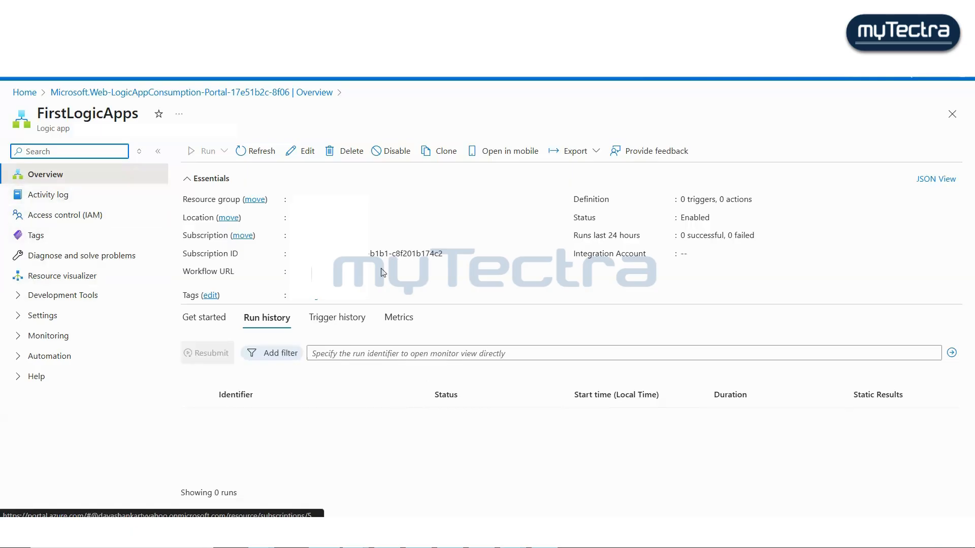
# Step: View the FirstLogicApps diagram in the Resource visualizer
pyautogui.click(61, 277)
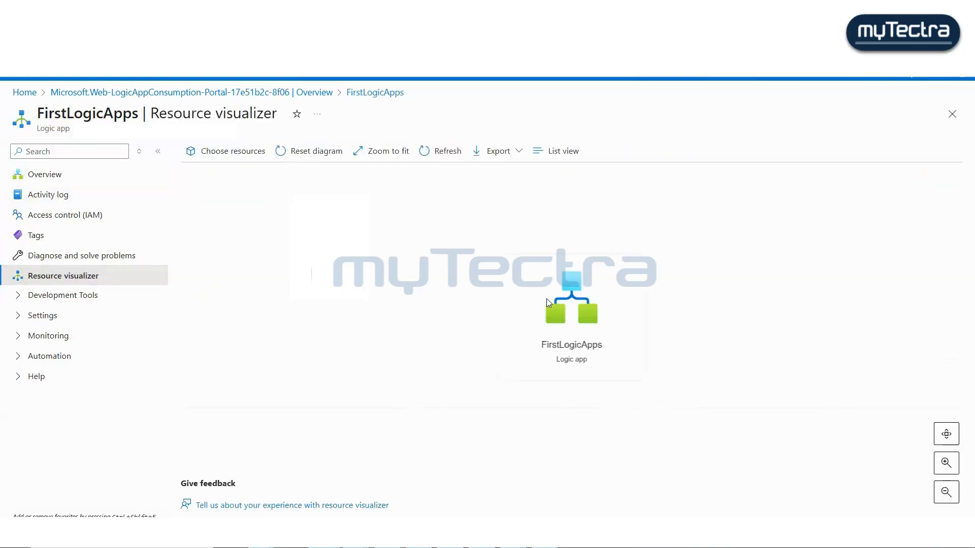
pyautogui.moveTo(573, 339)
pyautogui.scroll(-1, 335, 252)
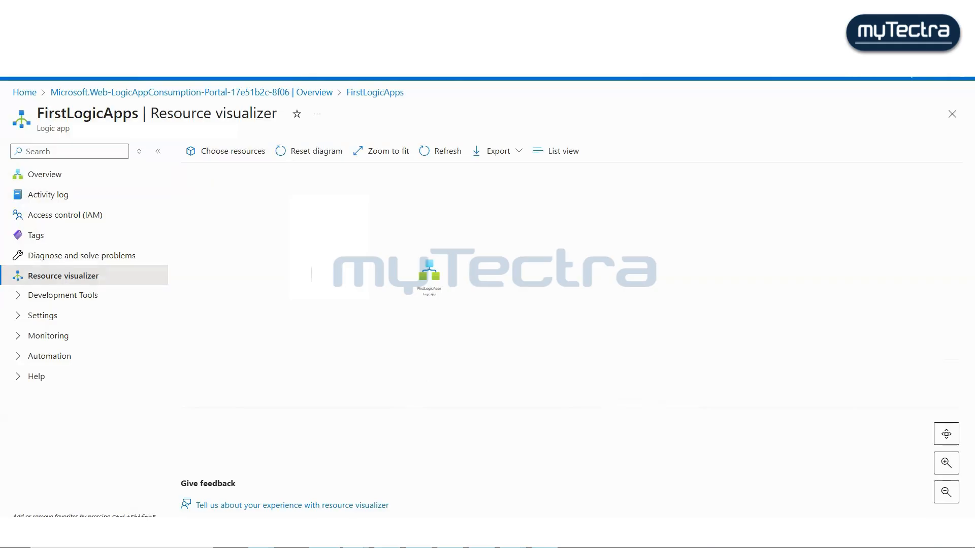
# Step: Open the Logic app designer, start adding a trigger, and check the triggers of the built-in Request connector
pyautogui.click(66, 295)
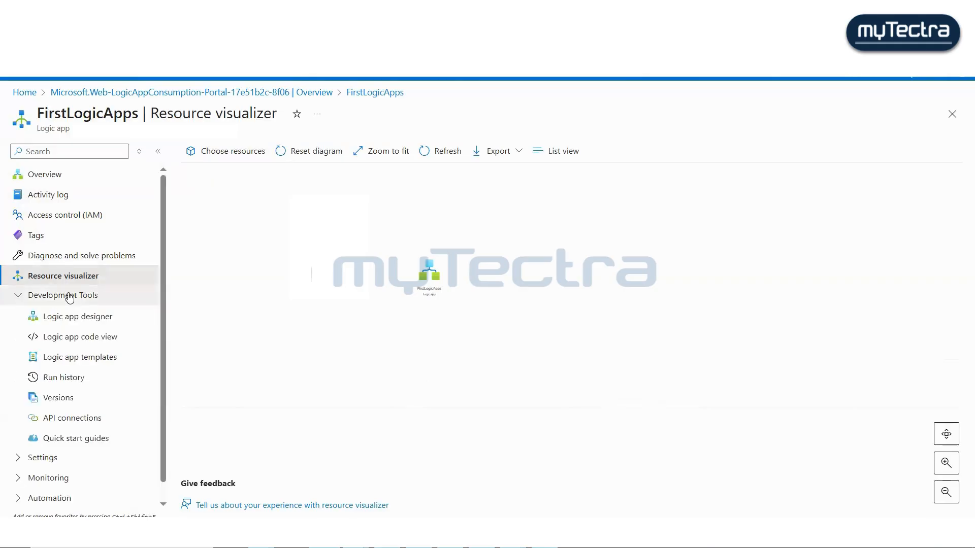
pyautogui.click(78, 320)
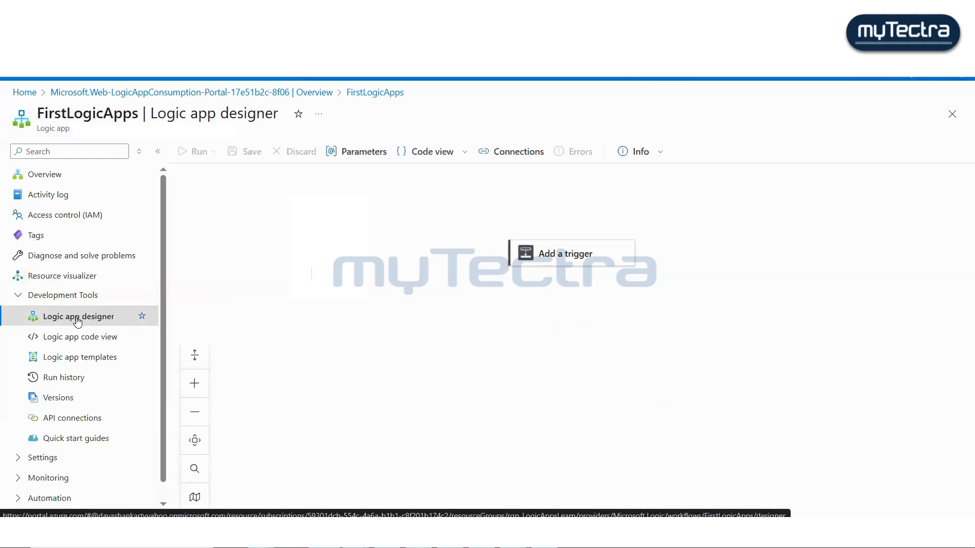
pyautogui.click(575, 258)
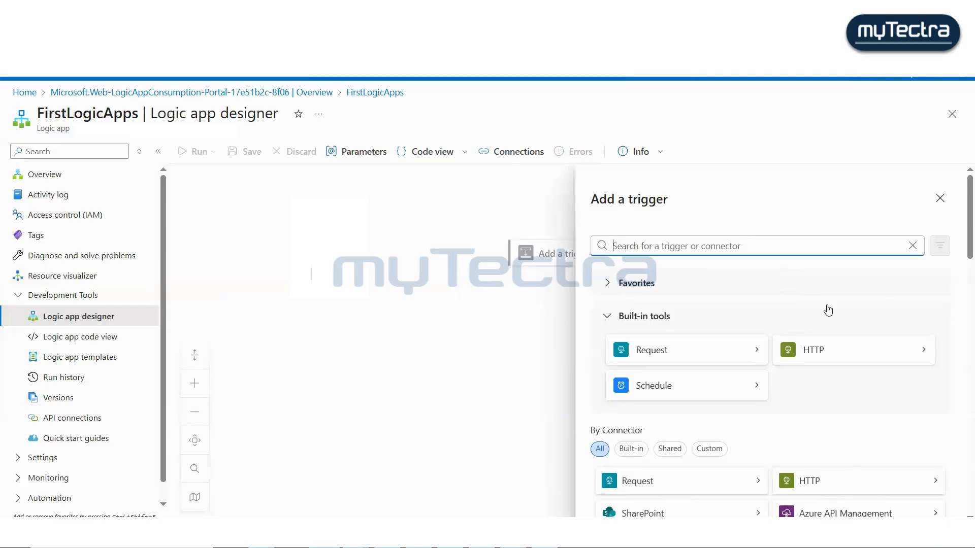
pyautogui.click(683, 356)
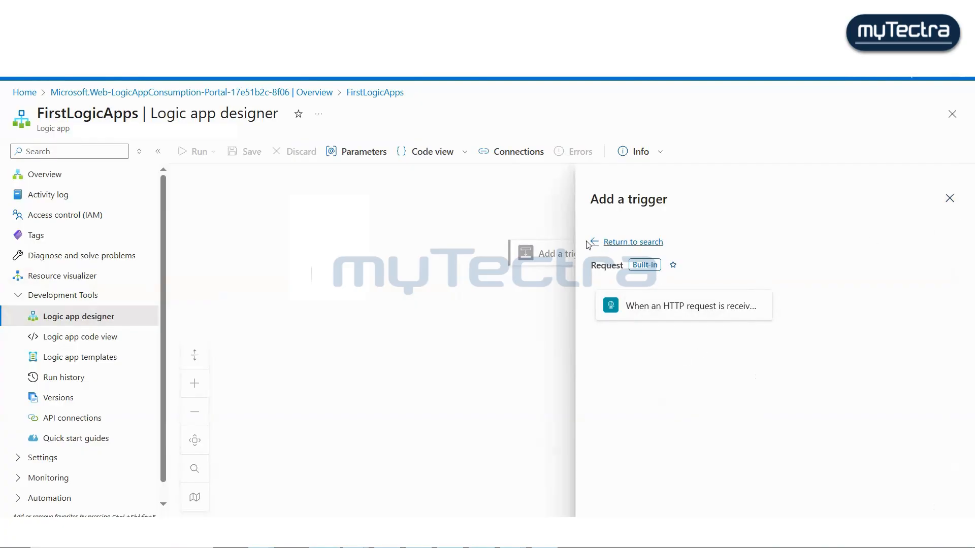
pyautogui.click(636, 242)
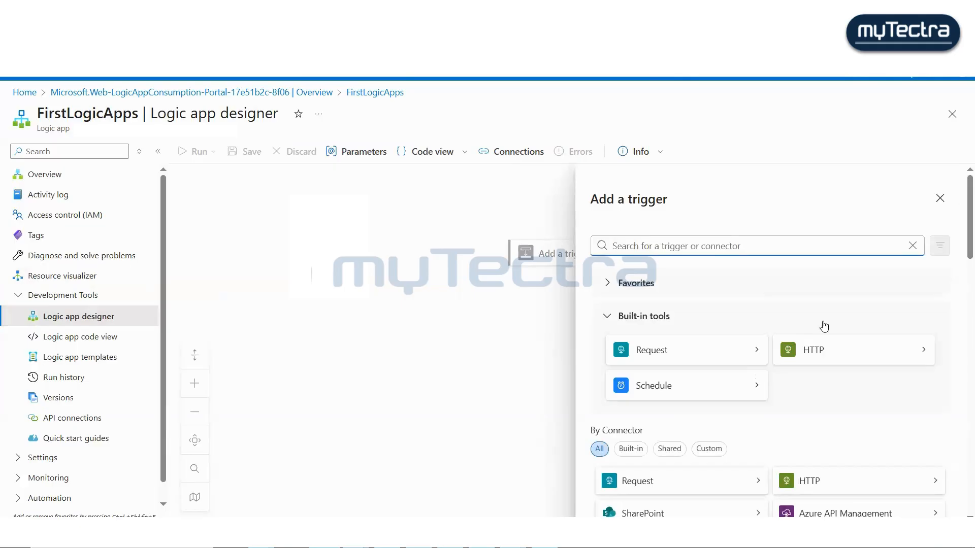
# Step: Search the triggers for "rss" and add the RSS trigger "When a feed item is published"
pyautogui.scroll(-3, 823, 325)
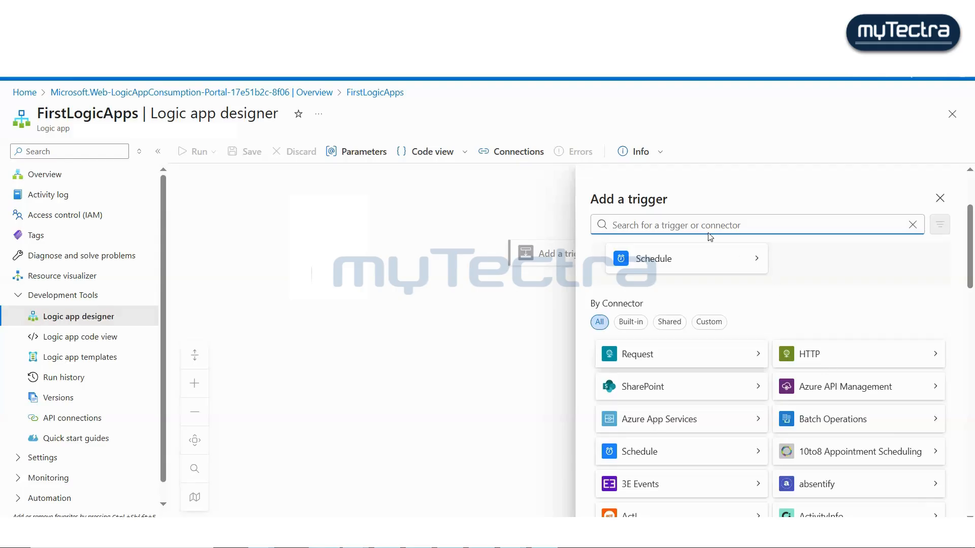
pyautogui.click(683, 231)
pyautogui.write('rss')
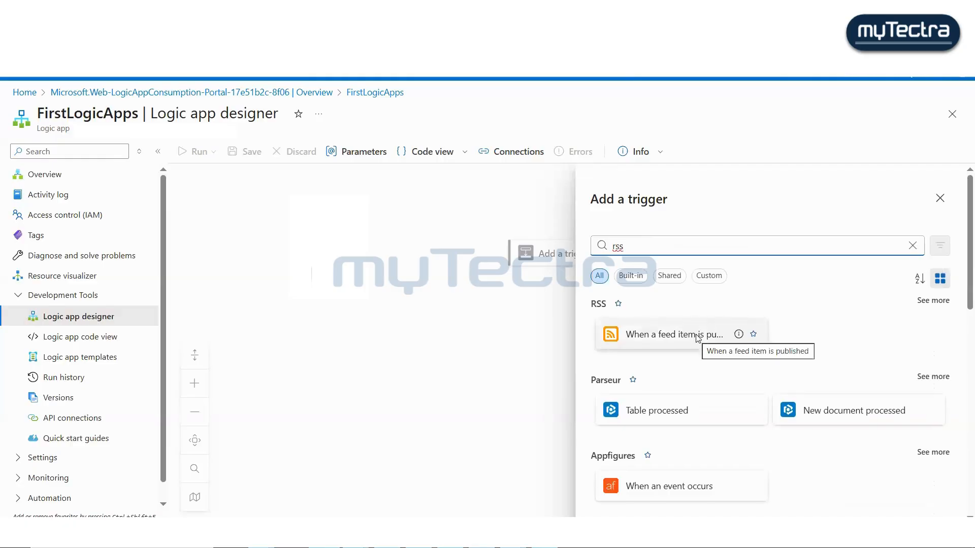
pyautogui.click(696, 339)
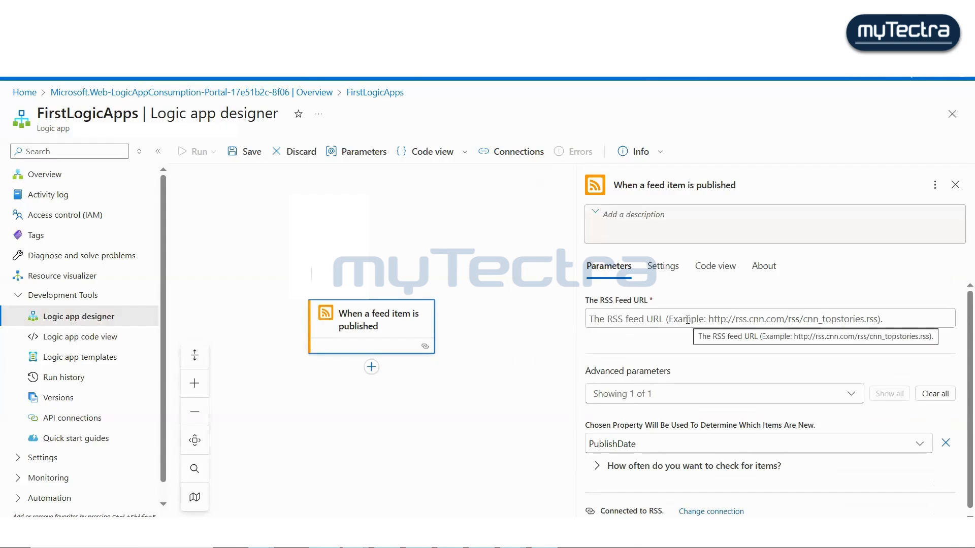
# Step: Search Google for "rss feed url" in a new browser tab and look through the RSS URLs PDF from Meta Store
pyautogui.click(688, 320)
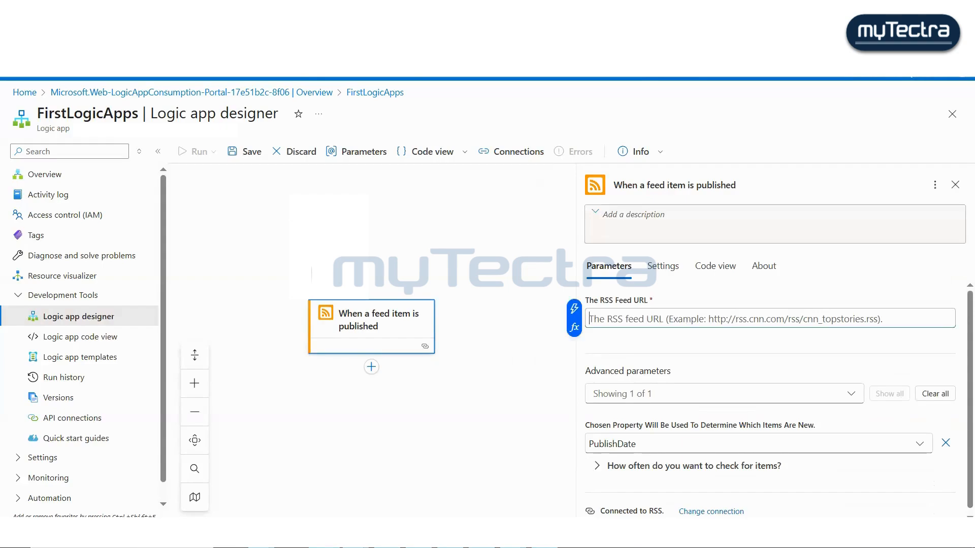
pyautogui.click(356, 537)
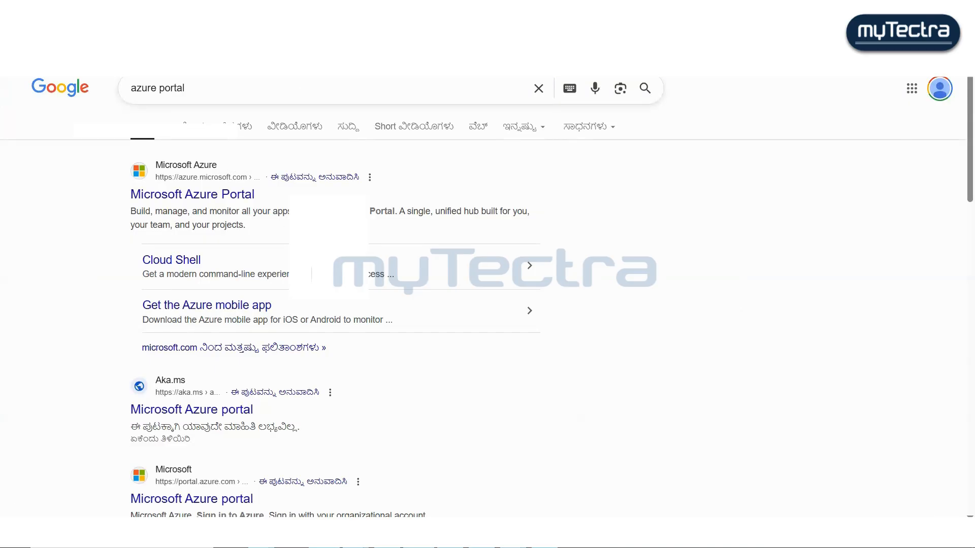
pyautogui.click(357, 537)
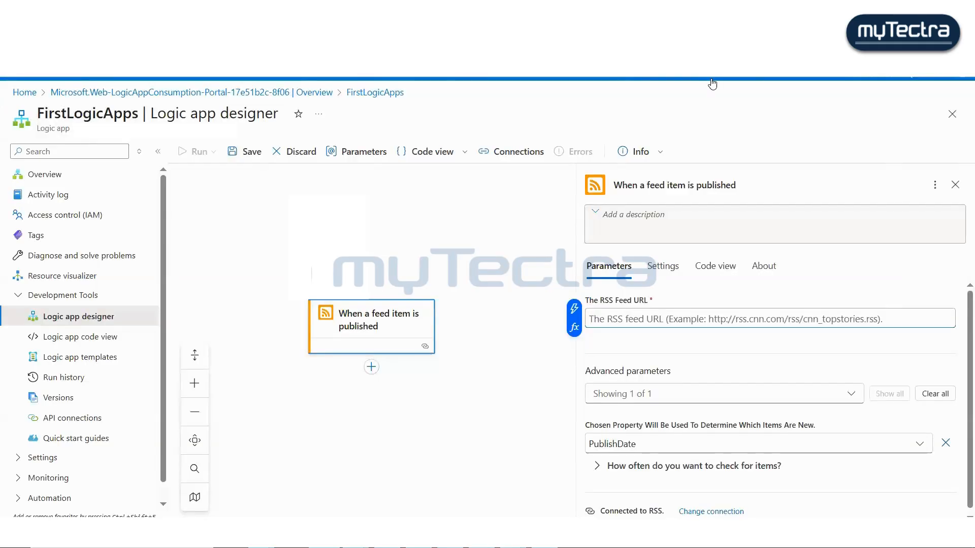
pyautogui.hotkey('ctrl', 't')
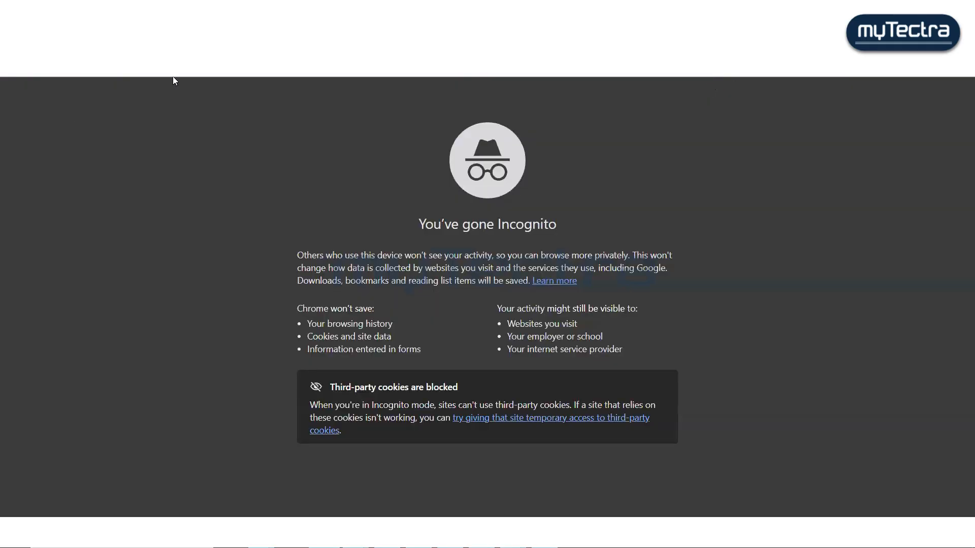
pyautogui.write('rss')
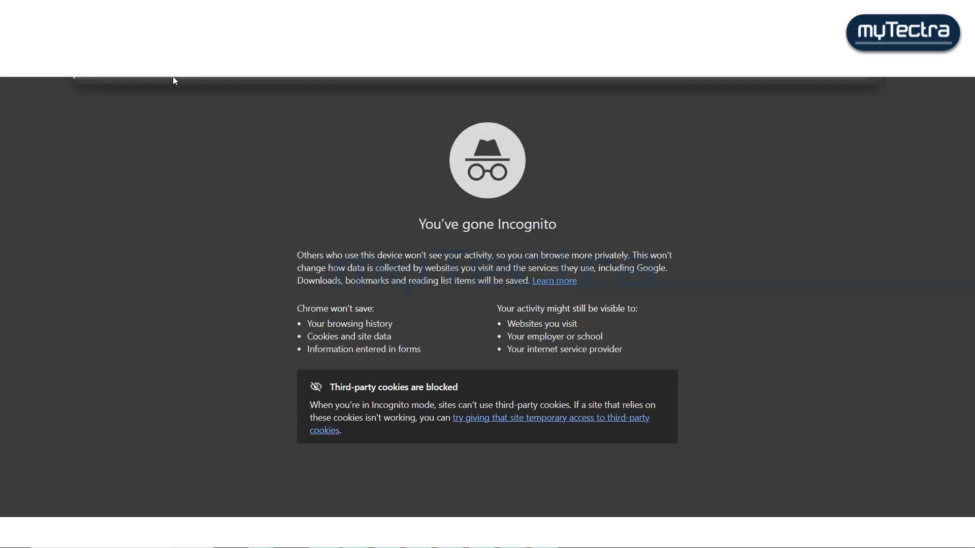
pyautogui.write(' feed url')
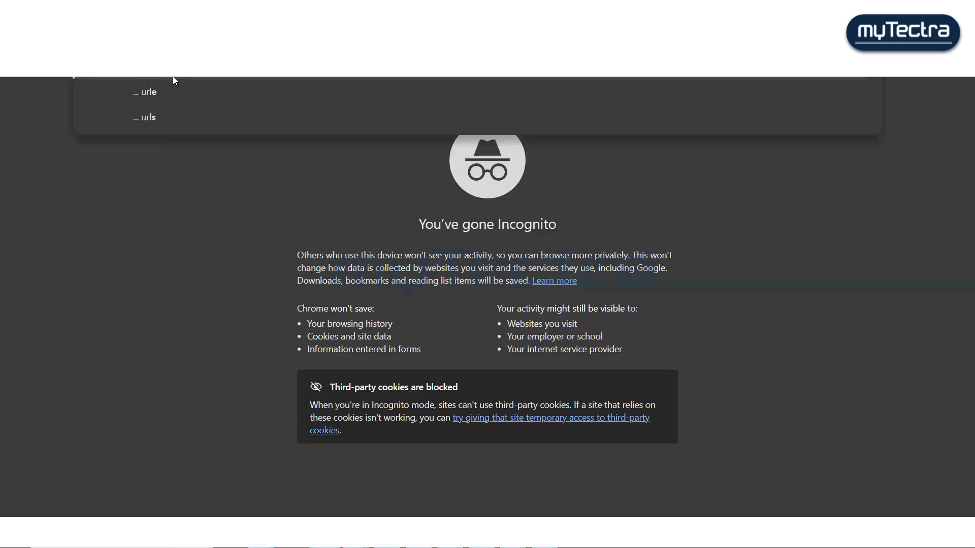
pyautogui.press('Return')
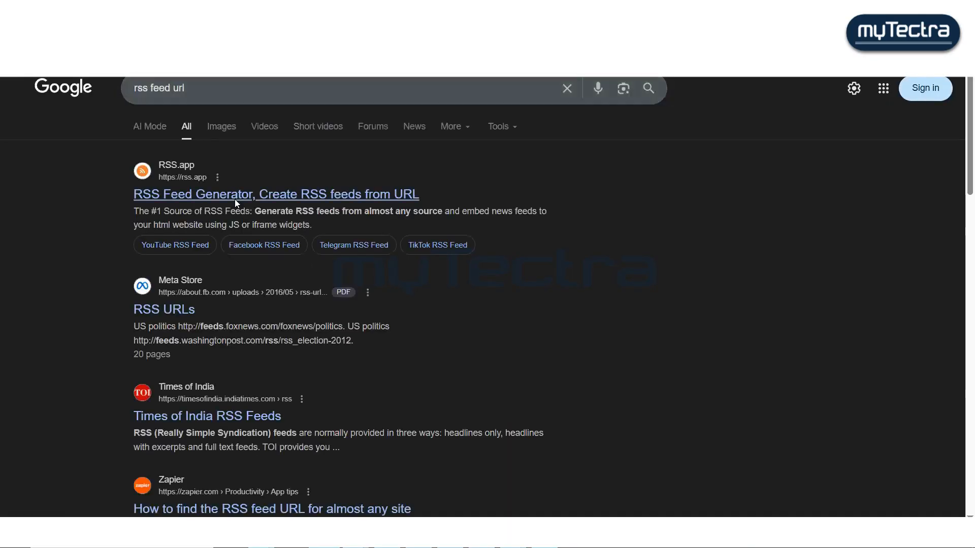
pyautogui.click(174, 310)
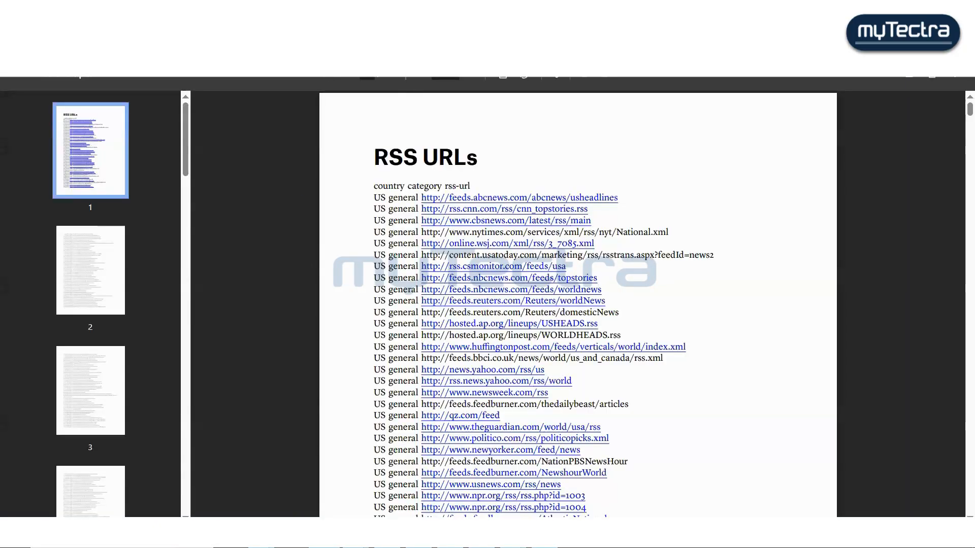
pyautogui.hotkey('alt', 'Left')
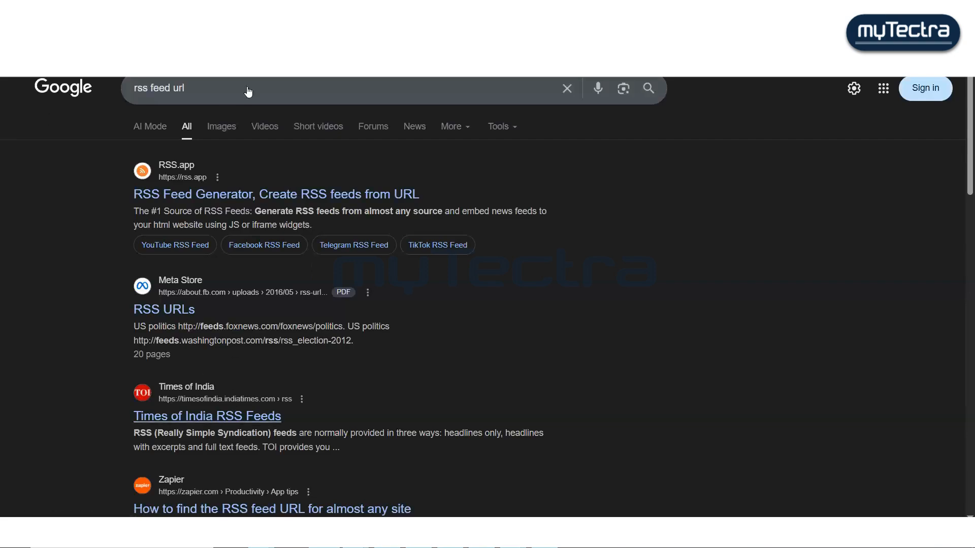
pyautogui.click(208, 416)
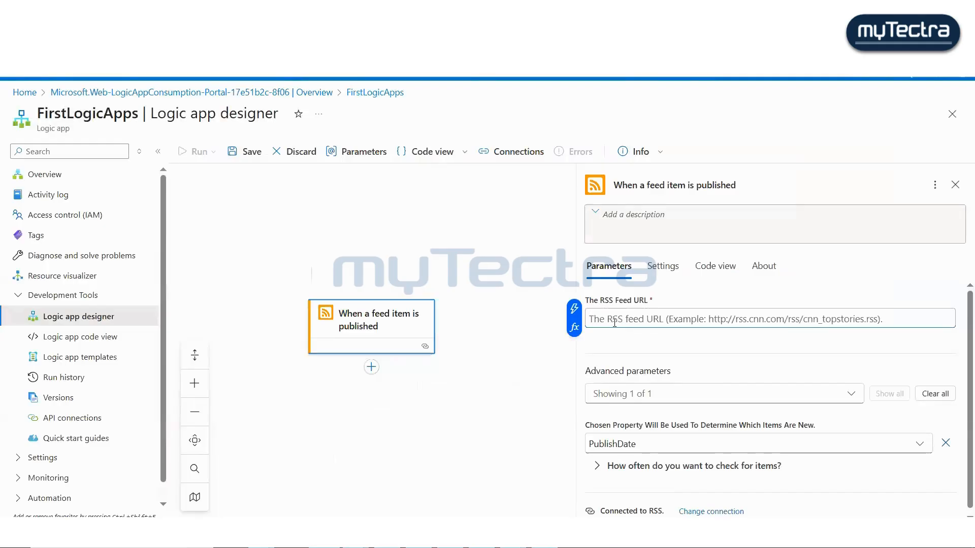
pyautogui.write('https://timesofindia.indiatimes.com/rss.cms')
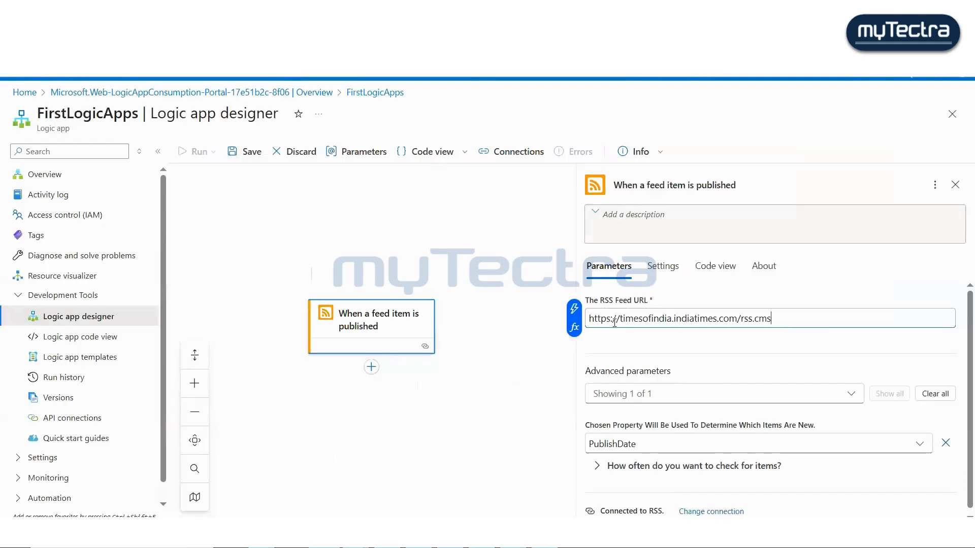
pyautogui.click(727, 374)
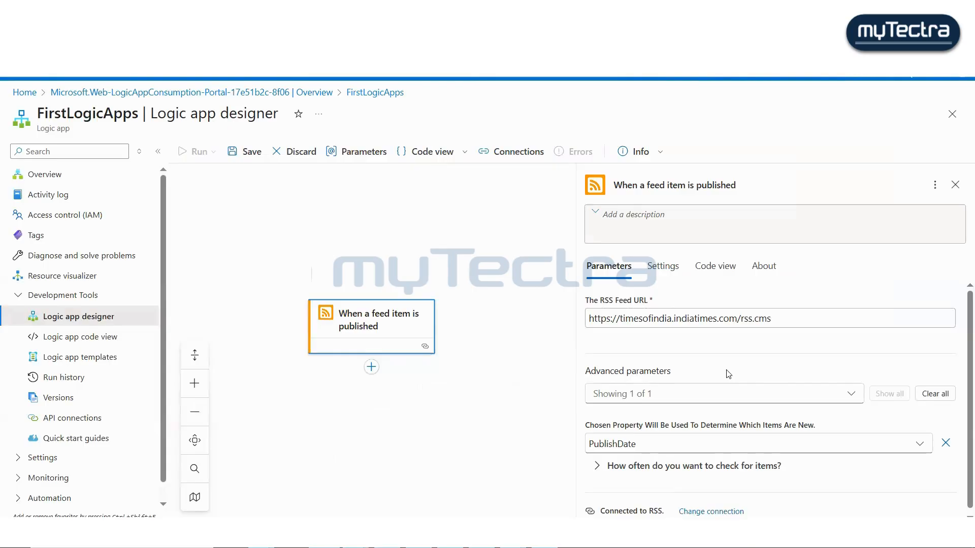
# Step: Review the trigger's advanced parameters and choose PublishDate as the property that determines which items are new
pyautogui.scroll(-1, 727, 374)
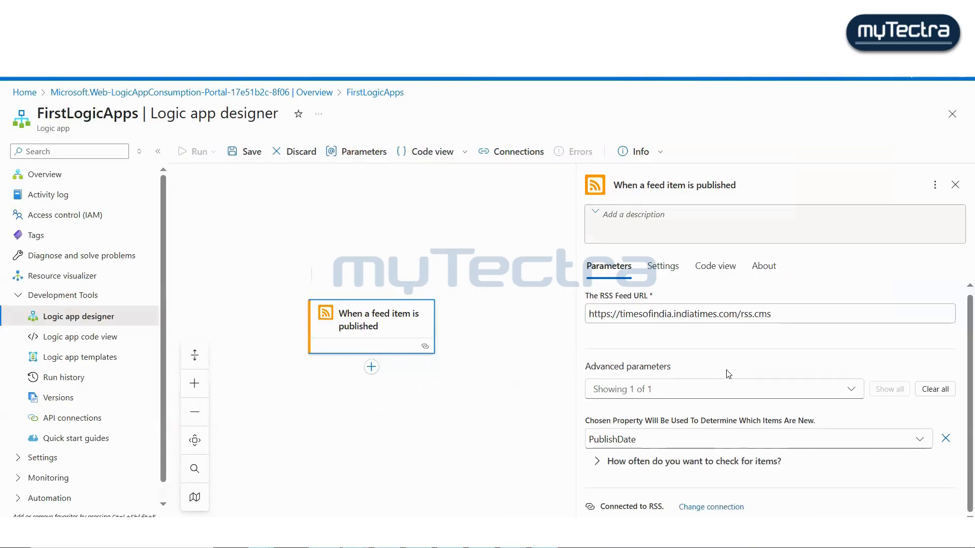
pyautogui.click(851, 392)
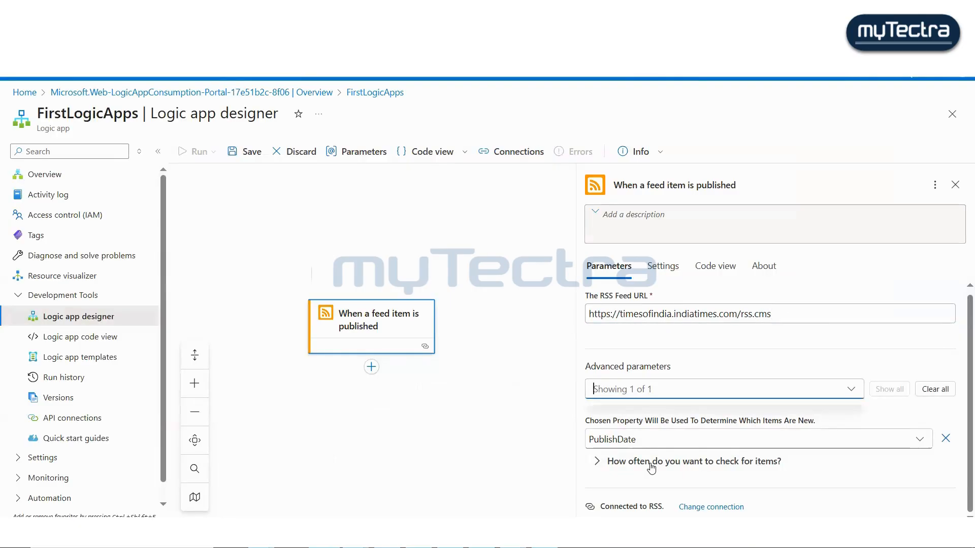
pyautogui.click(653, 439)
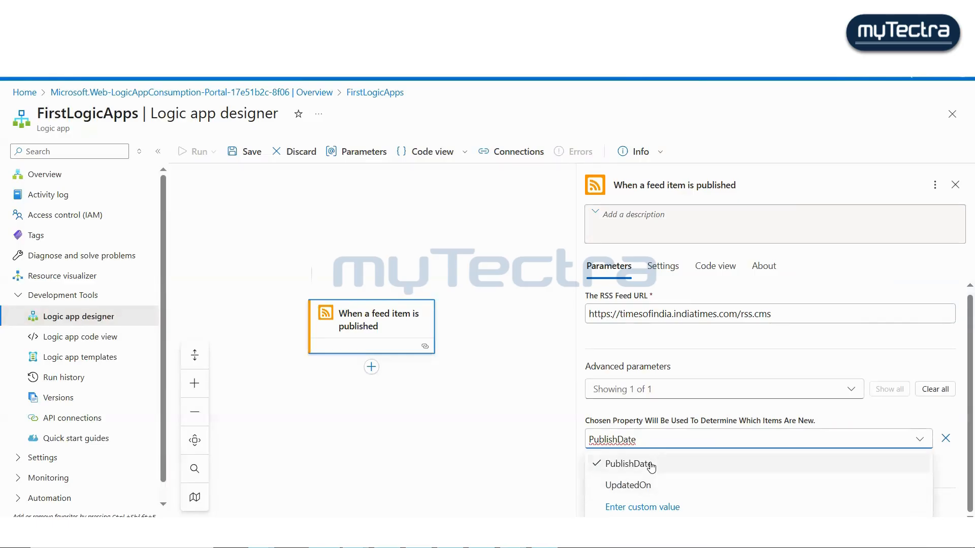
pyautogui.click(651, 466)
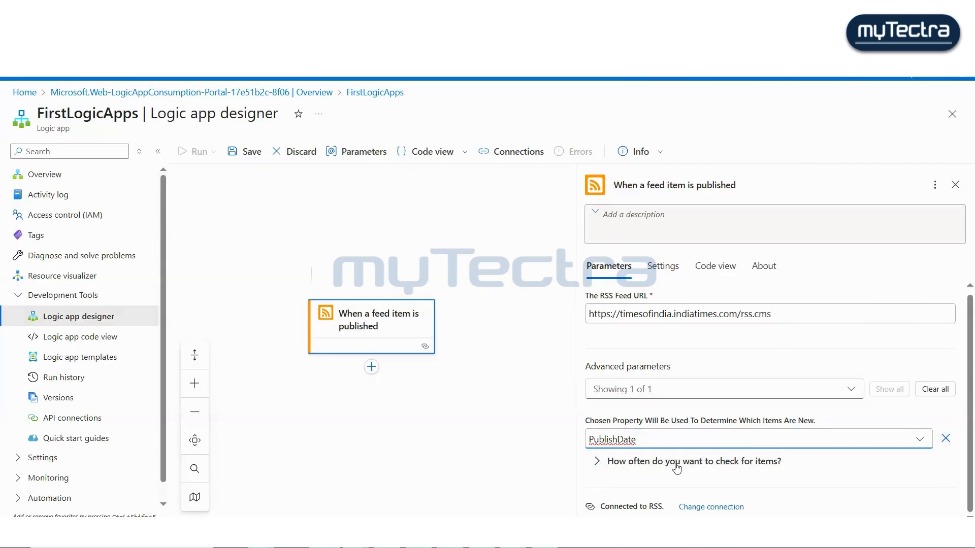
# Step: Try a custom value for the property that determines which items are new, and reselect PublishDate
pyautogui.click(724, 437)
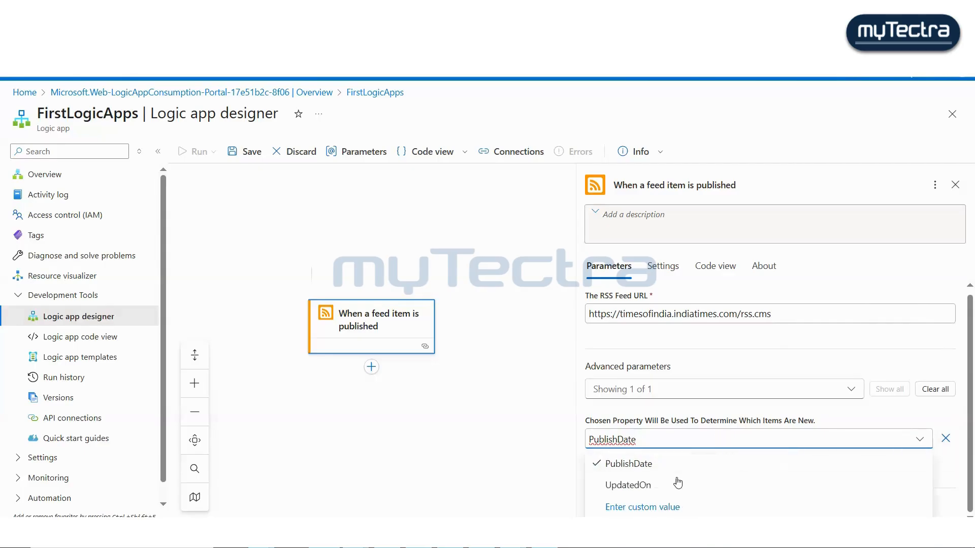
pyautogui.click(647, 508)
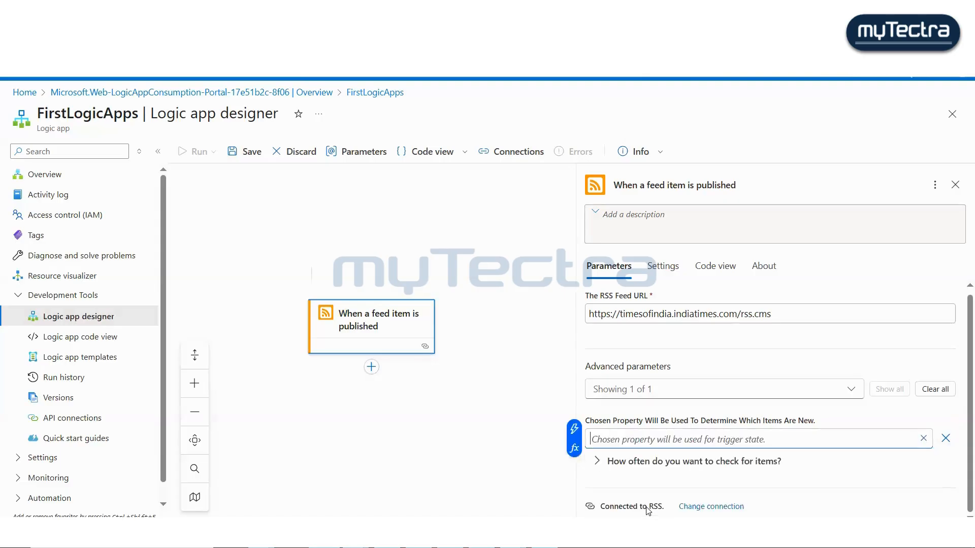
pyautogui.click(655, 439)
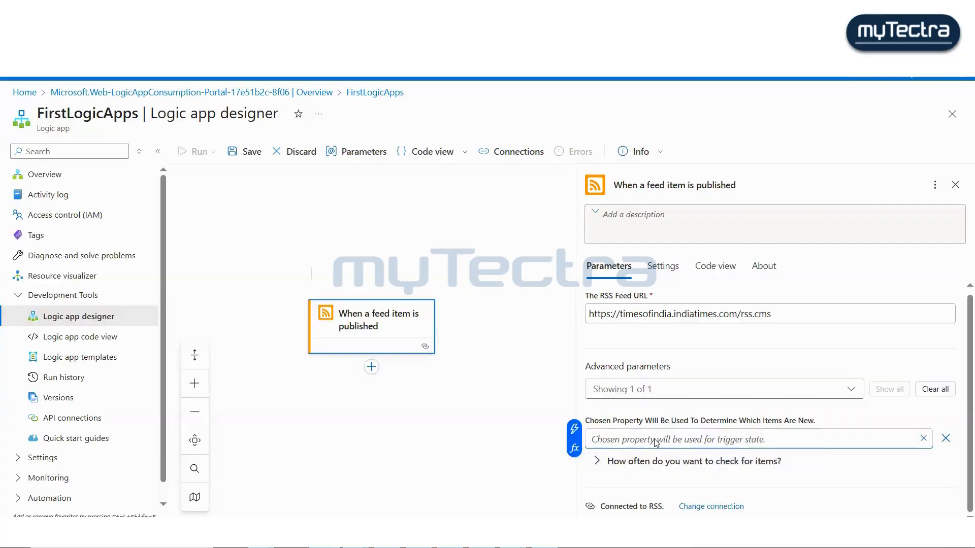
pyautogui.click(923, 438)
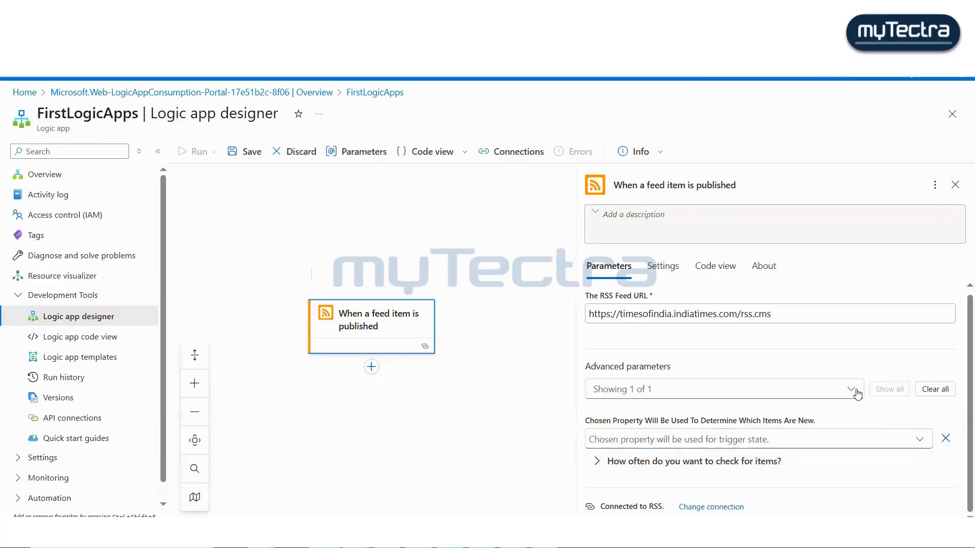
pyautogui.click(853, 393)
pyautogui.click(854, 444)
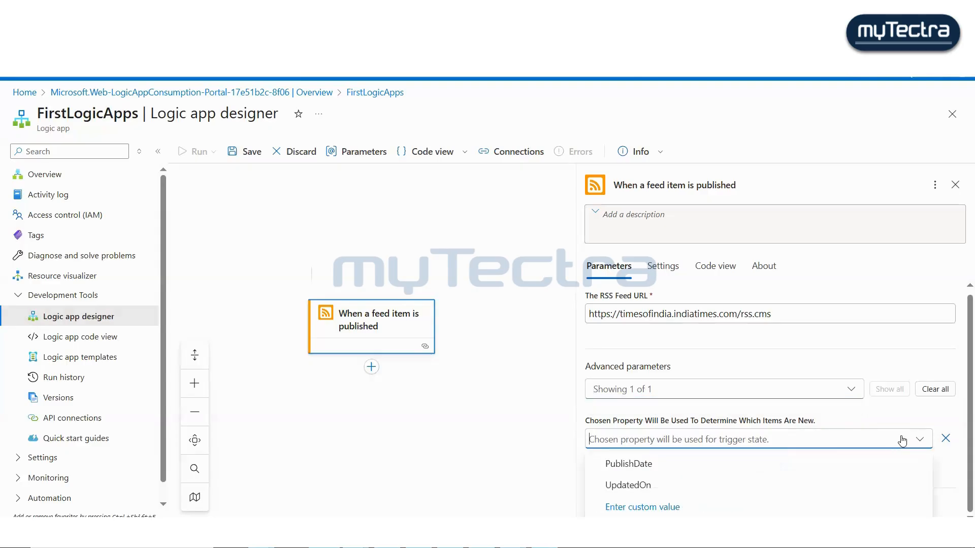
pyautogui.click(669, 465)
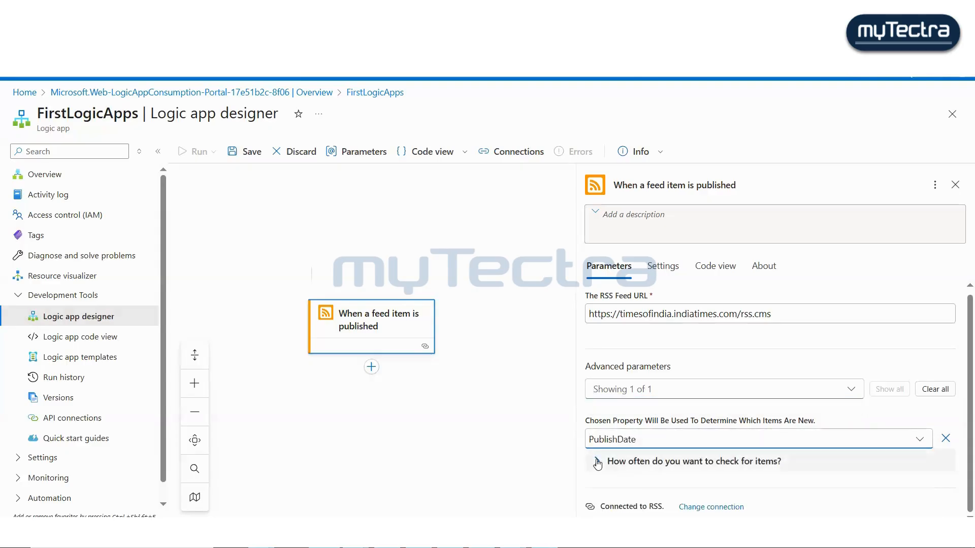
# Step: Expand the trigger's item-check schedule and set its recurrence interval to 1 minute
pyautogui.click(597, 462)
pyautogui.scroll(-2, 705, 477)
pyautogui.scroll(-1, 705, 476)
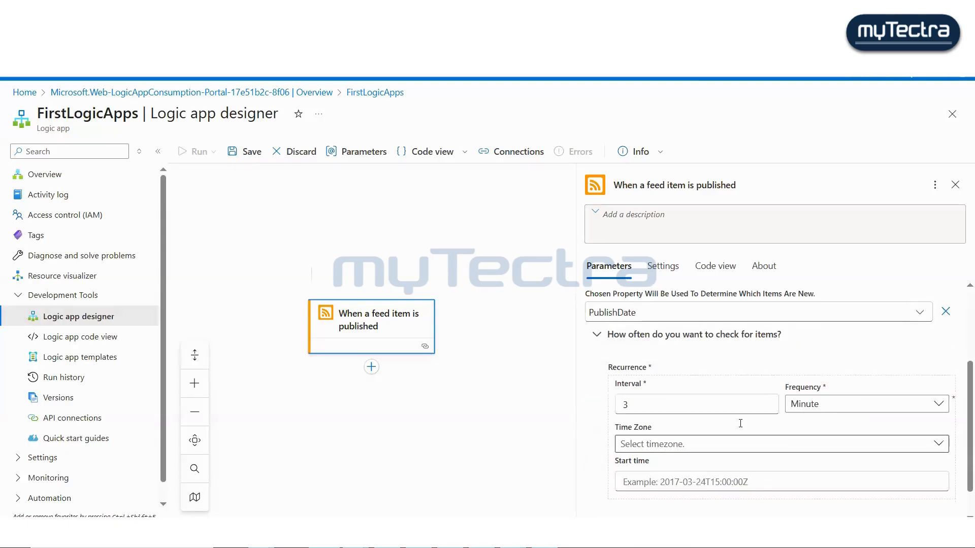
pyautogui.click(672, 407)
pyautogui.press('BackSpace')
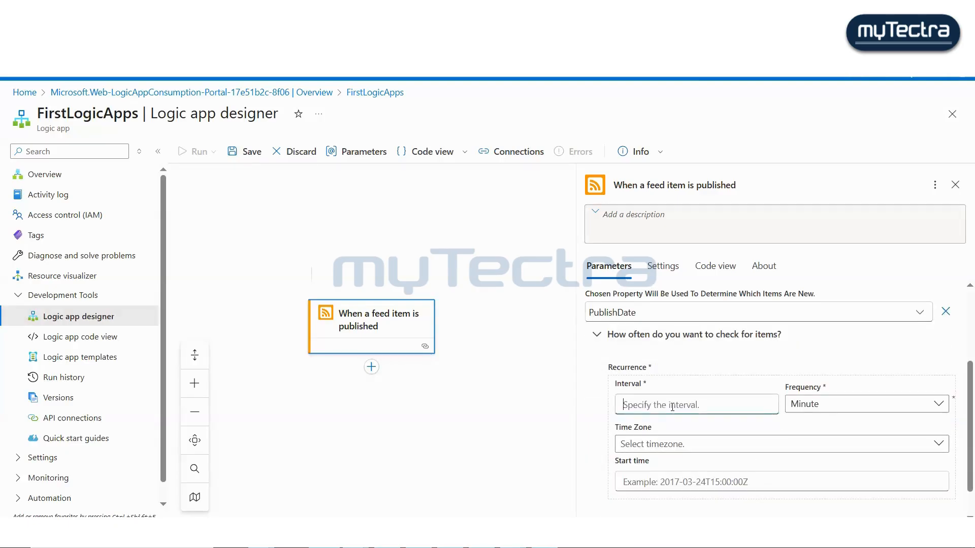
pyautogui.write('1')
pyautogui.click(715, 356)
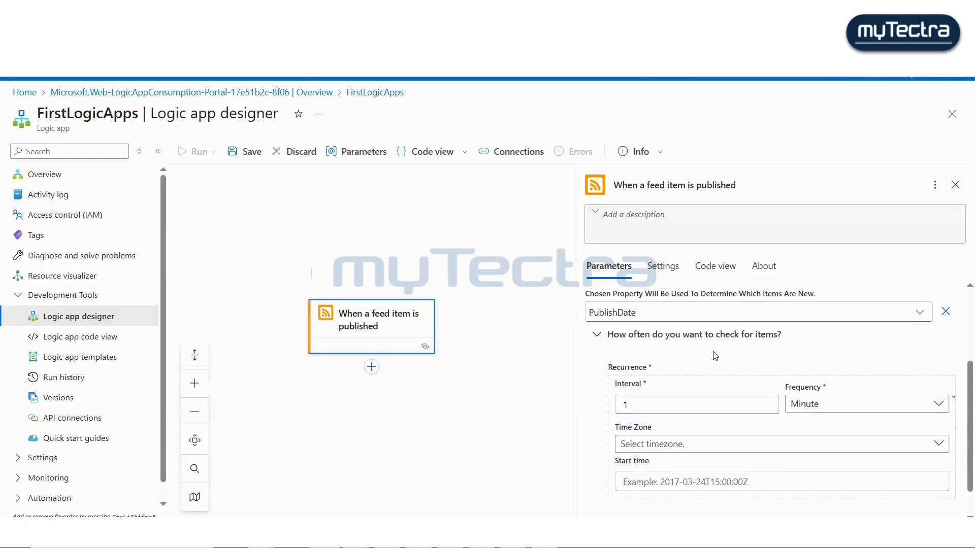
pyautogui.scroll(-1, 716, 355)
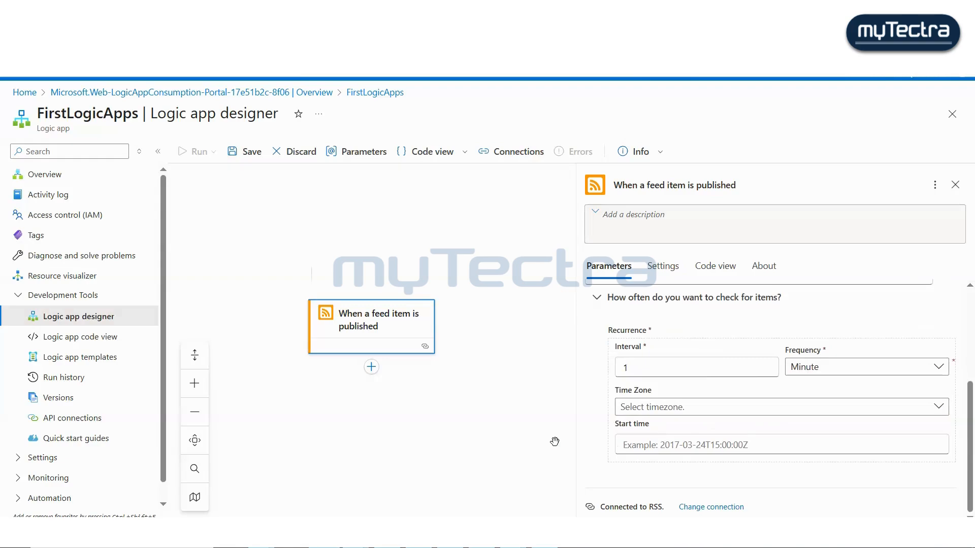
pyautogui.scroll(-1, 554, 441)
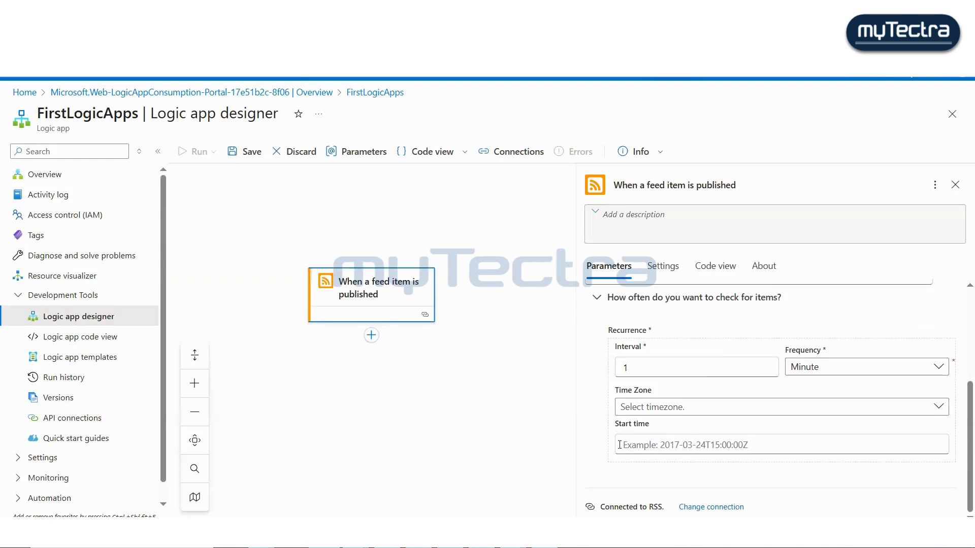
pyautogui.scroll(3, 627, 441)
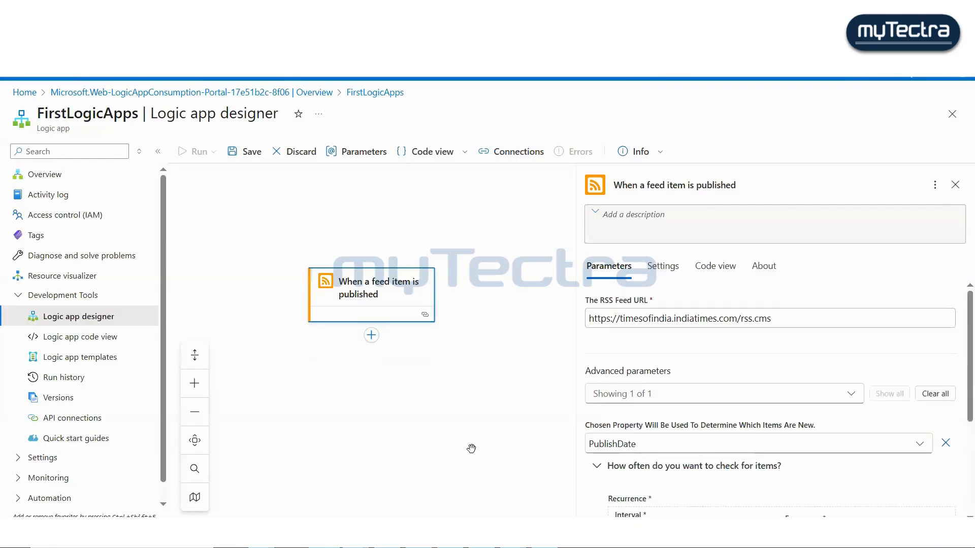
pyautogui.scroll(4, 485, 421)
pyautogui.scroll(-2, 484, 422)
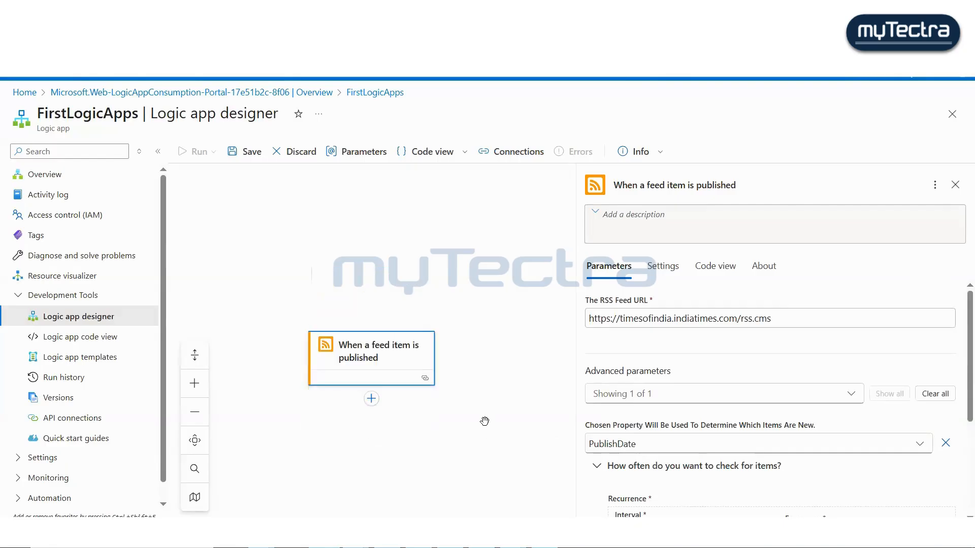
pyautogui.scroll(-3, 739, 477)
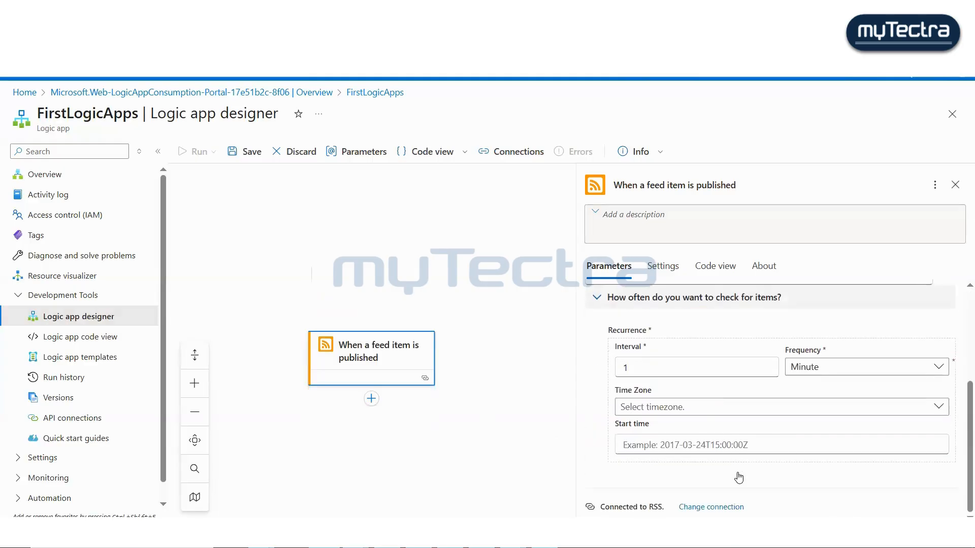
# Step: Look through the time zones available for the trigger's recurrence and close the list without choosing one
pyautogui.click(705, 410)
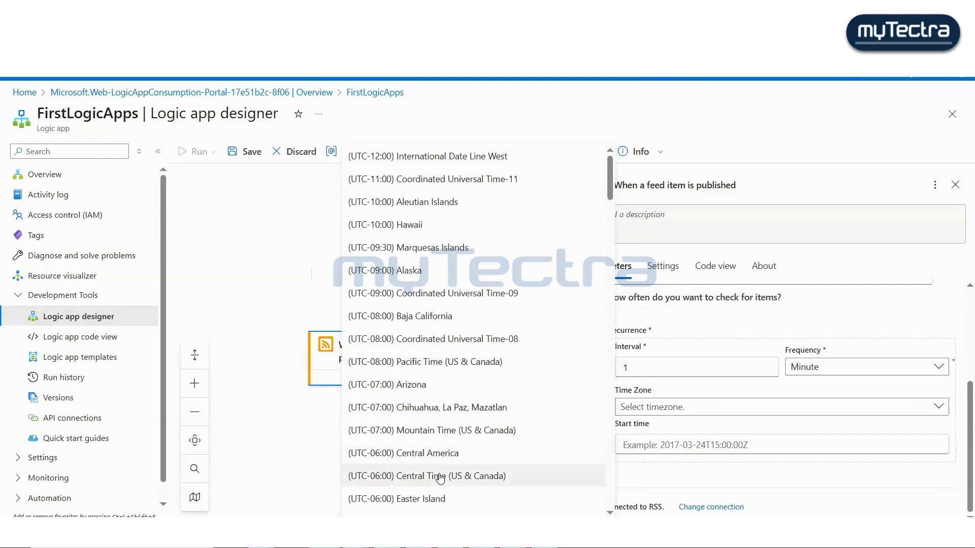
pyautogui.scroll(-20, 439, 478)
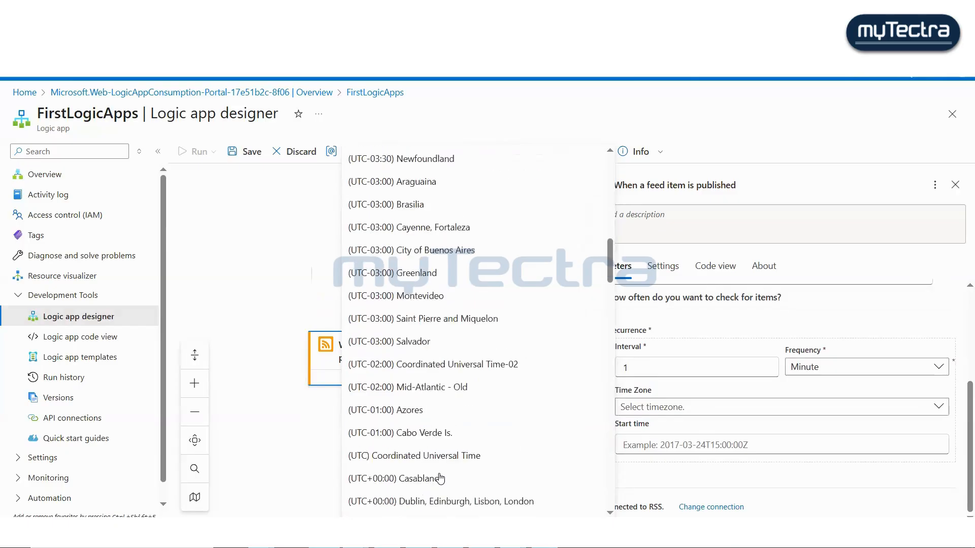
pyautogui.scroll(-20, 440, 478)
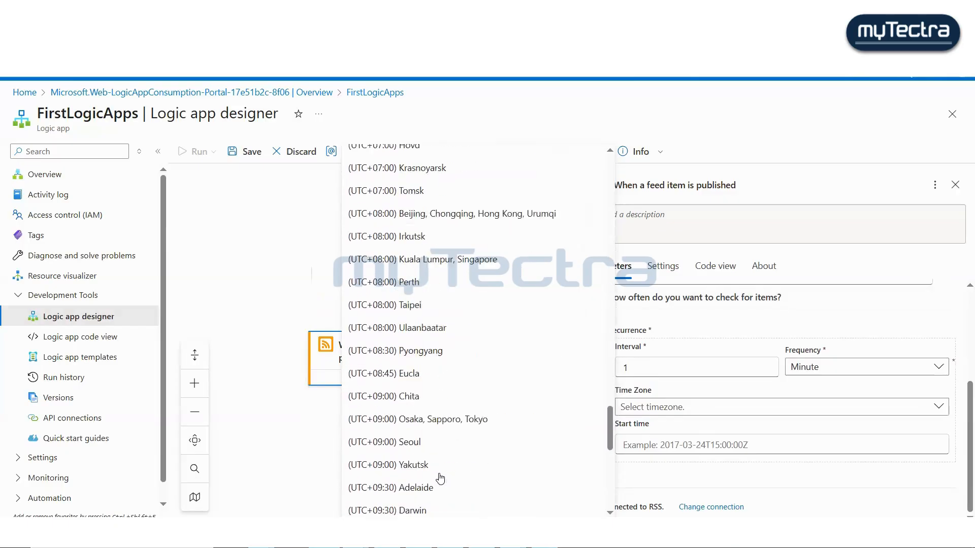
pyautogui.scroll(-3, 440, 478)
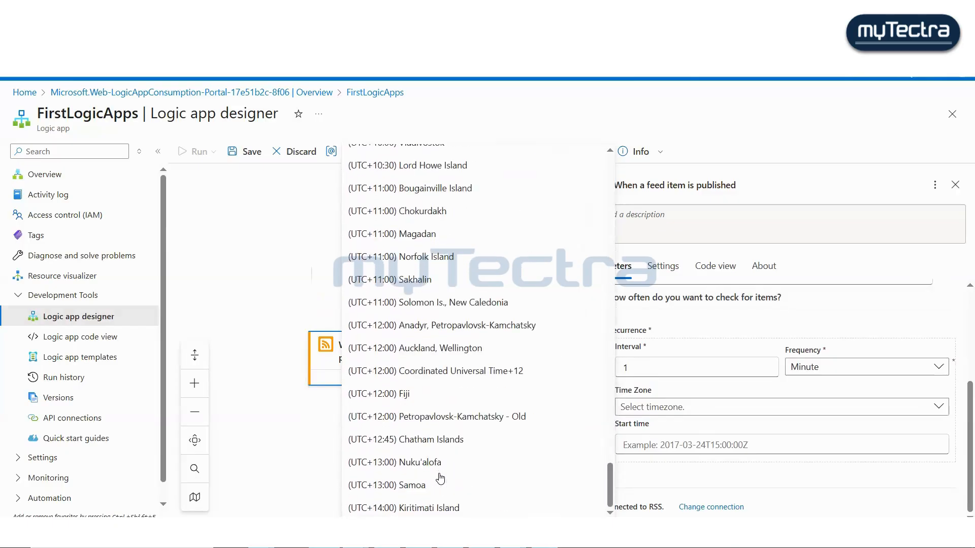
pyautogui.scroll(20, 440, 478)
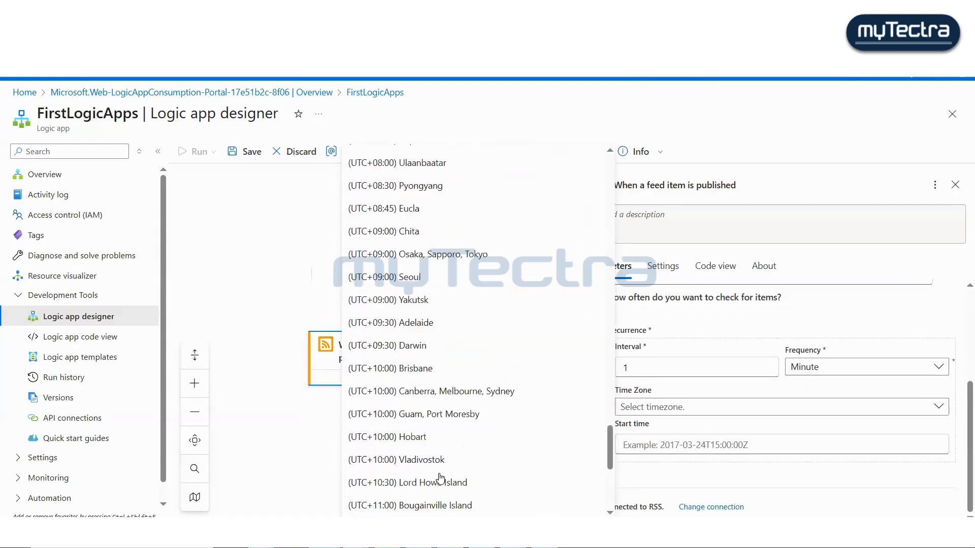
pyautogui.scroll(15, 440, 478)
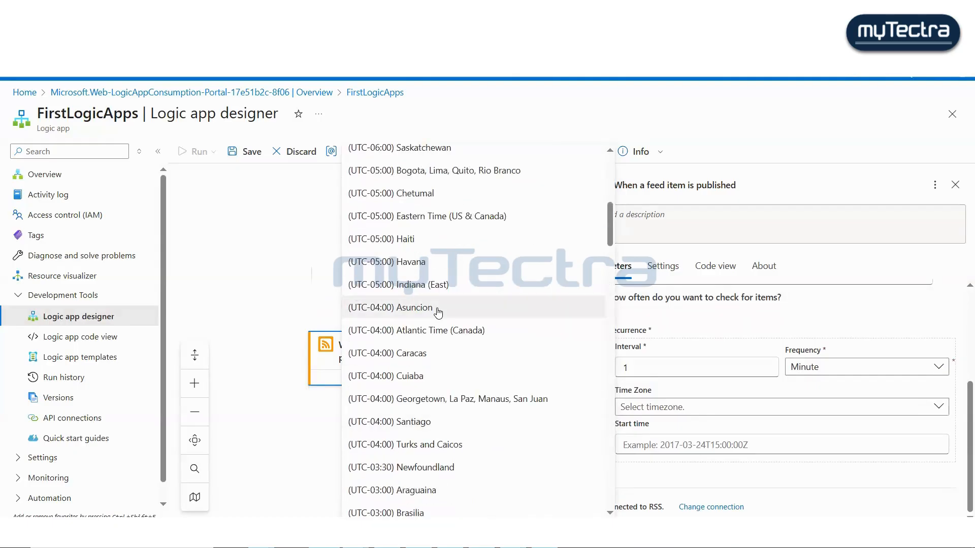
pyautogui.scroll(4, 438, 312)
pyautogui.scroll(4, 439, 312)
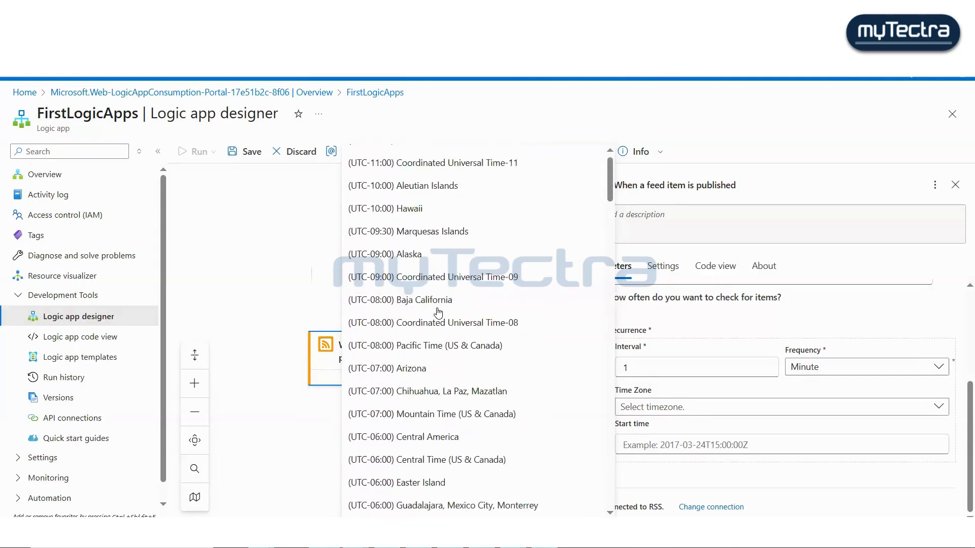
pyautogui.scroll(1, 439, 312)
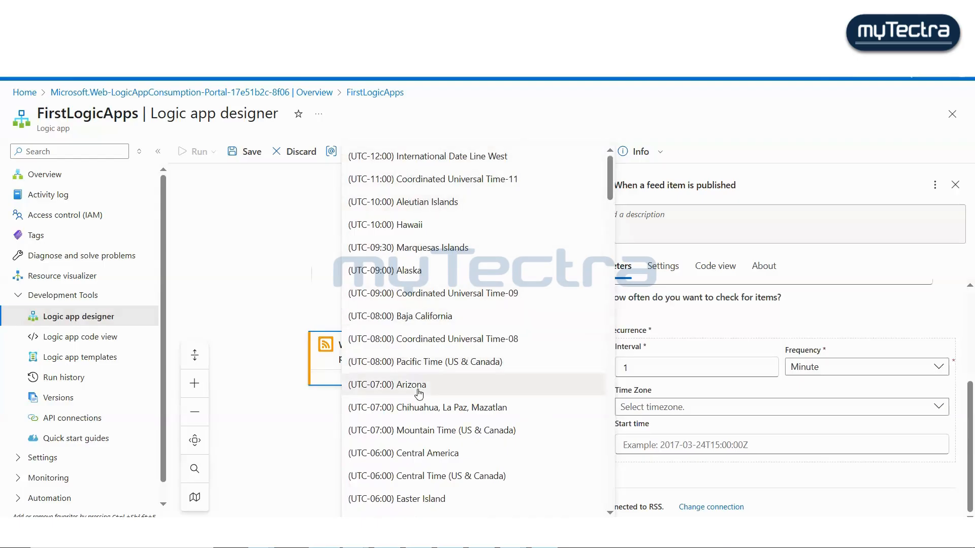
pyautogui.scroll(-1, 418, 394)
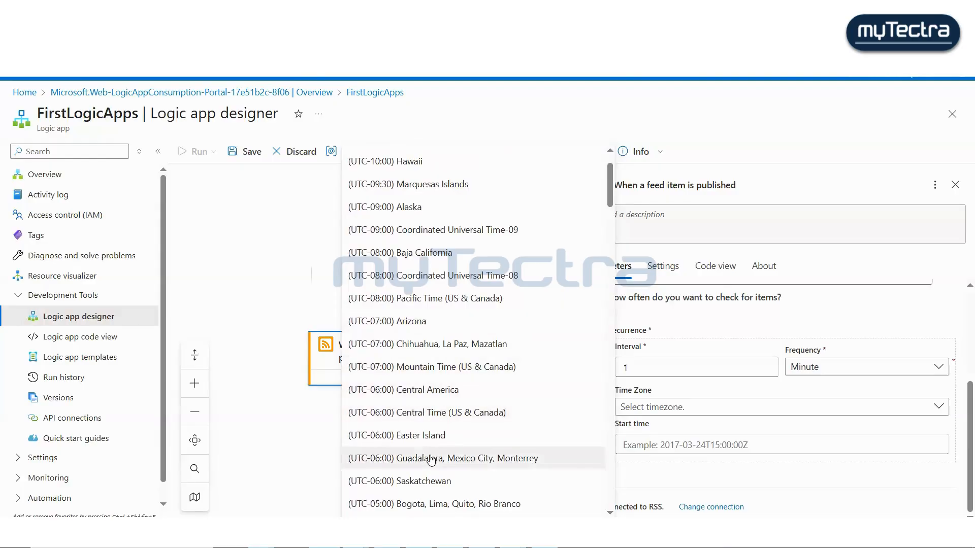
pyautogui.scroll(-2, 431, 459)
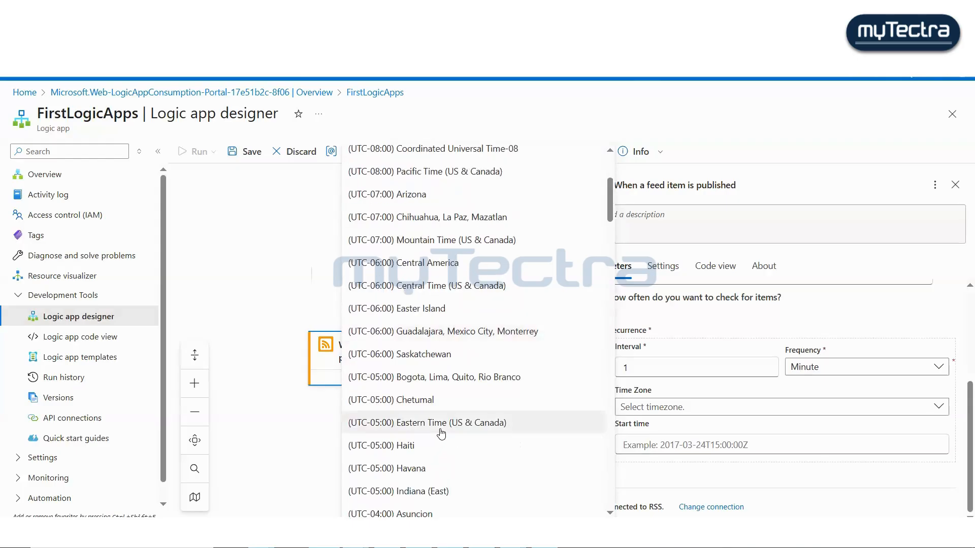
pyautogui.scroll(-1, 441, 433)
pyautogui.scroll(-1, 441, 433)
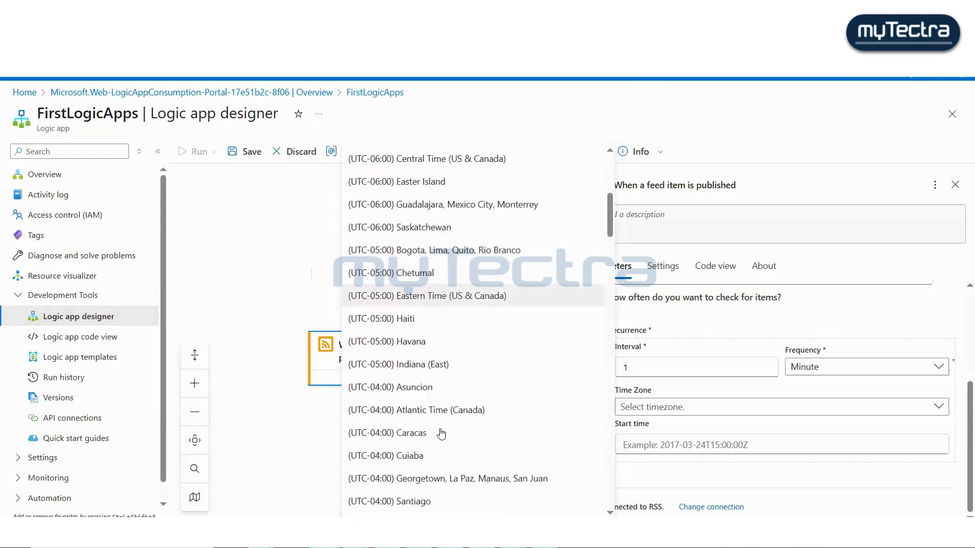
pyautogui.scroll(-1, 441, 433)
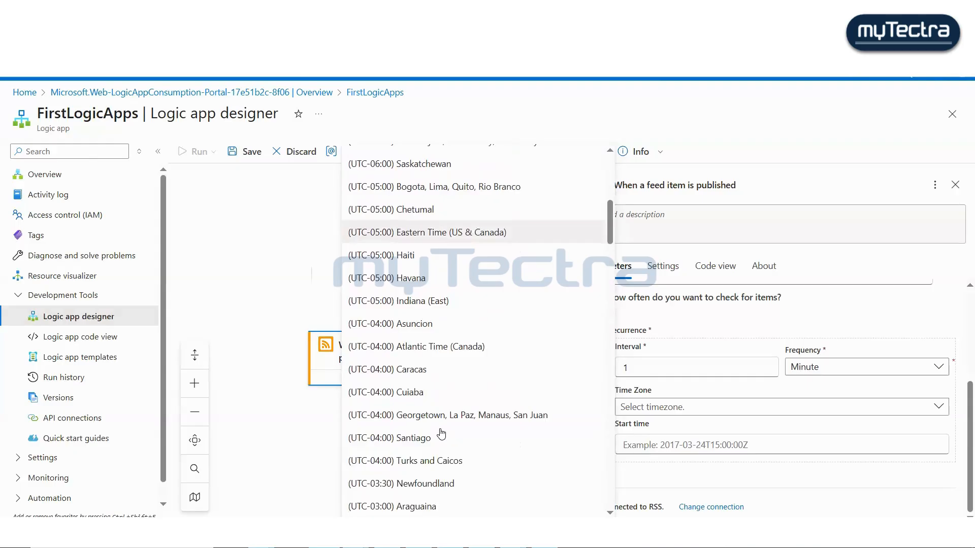
pyautogui.scroll(-1, 442, 433)
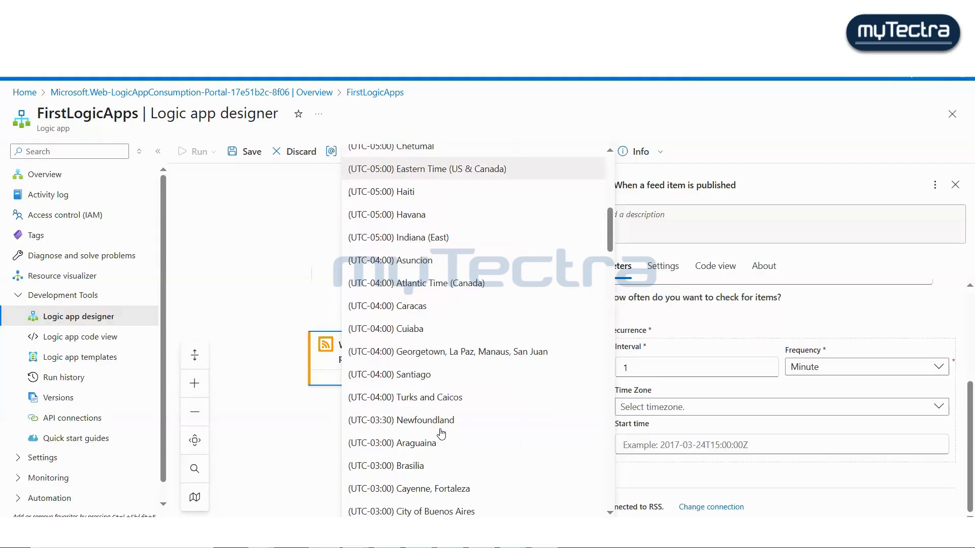
pyautogui.click(677, 412)
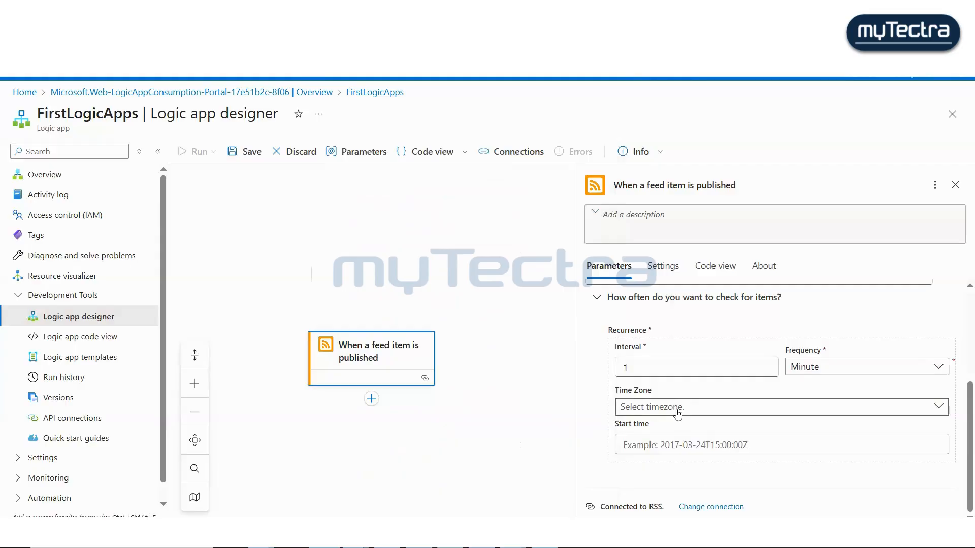
# Step: Set the time zone of the trigger's recurrence to (UTC+05:30) Chennai, Kolkata, Mumbai, New Delhi
pyautogui.click(678, 412)
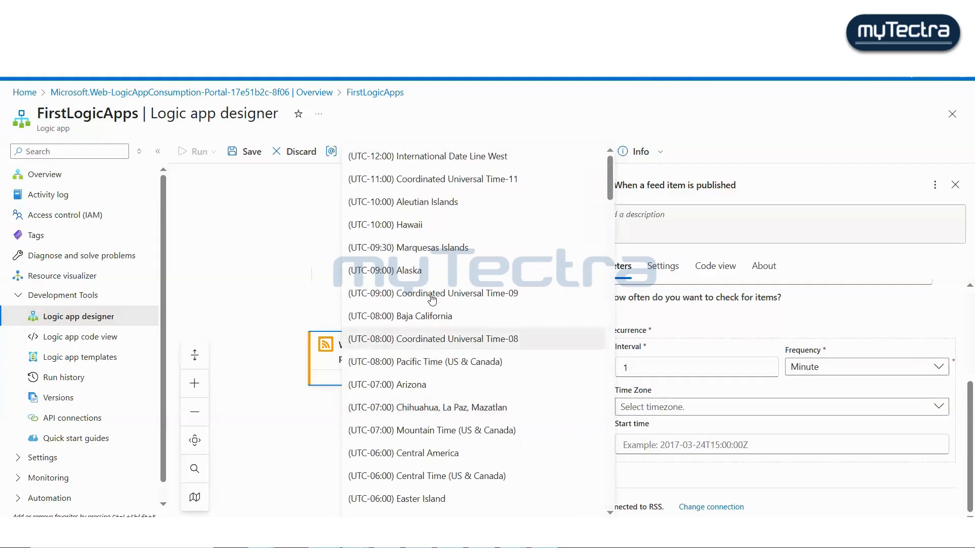
pyautogui.scroll(-2, 432, 299)
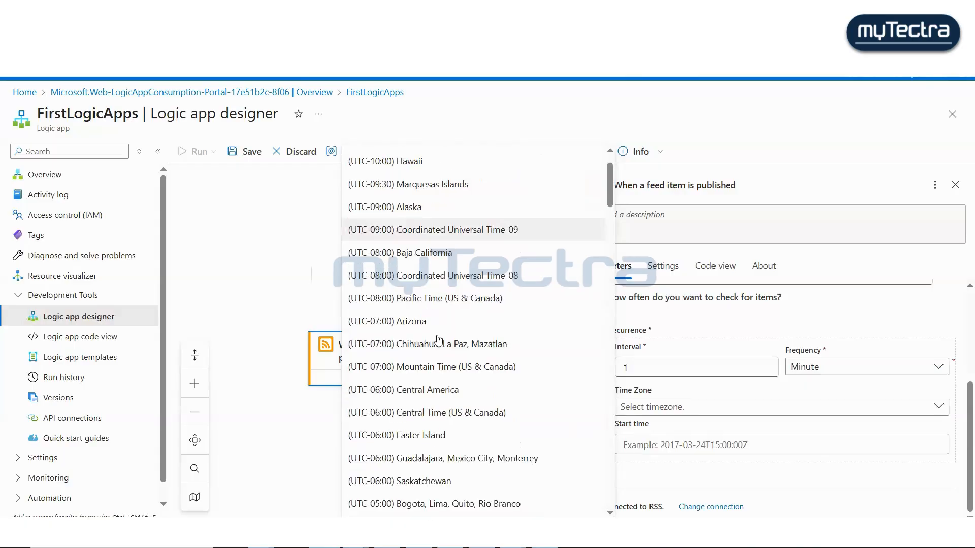
pyautogui.scroll(-3, 439, 430)
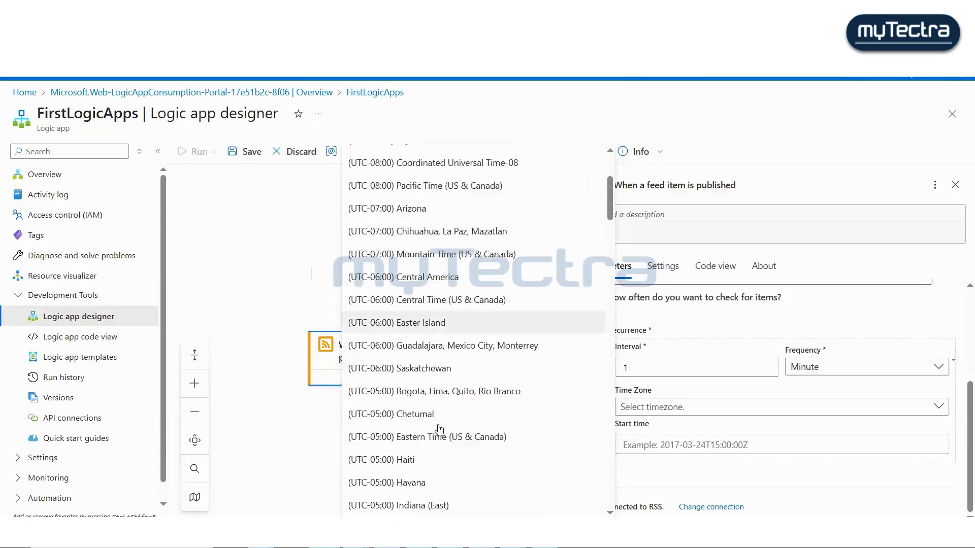
pyautogui.scroll(-2, 440, 430)
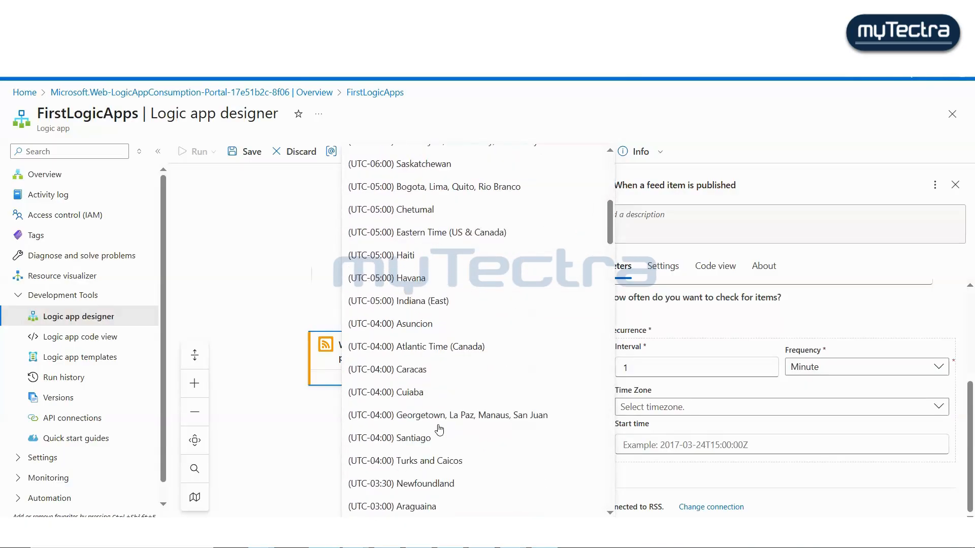
pyautogui.scroll(-3, 440, 430)
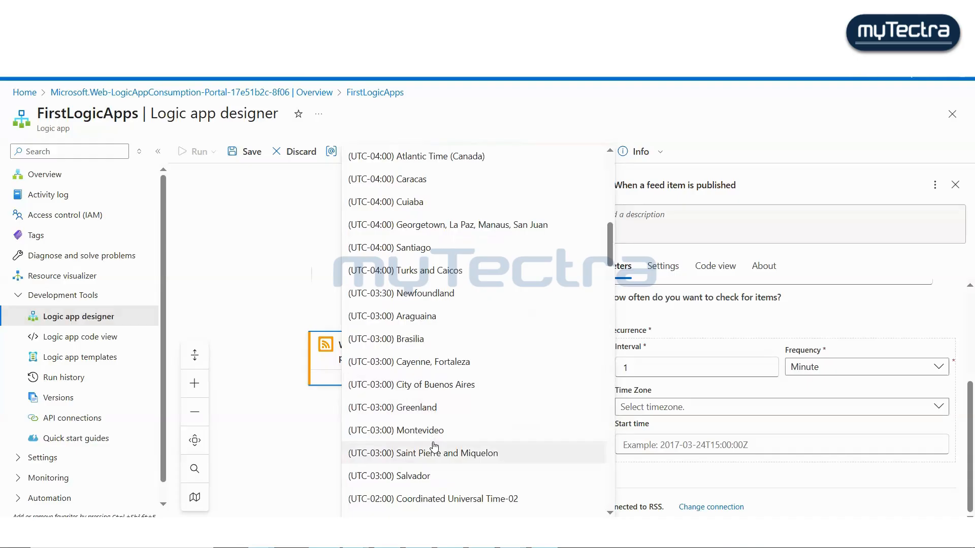
pyautogui.scroll(-2, 434, 446)
pyautogui.scroll(-1, 434, 447)
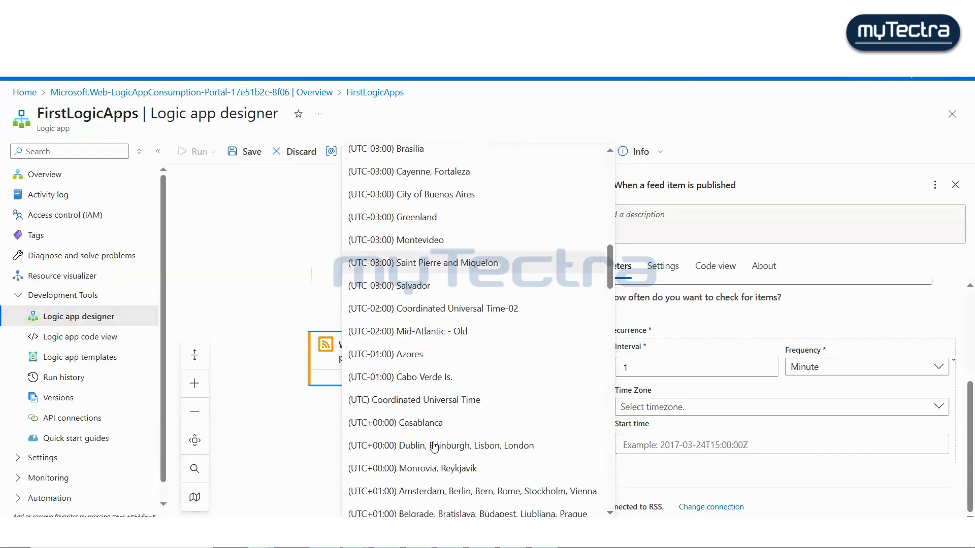
pyautogui.scroll(-3, 434, 447)
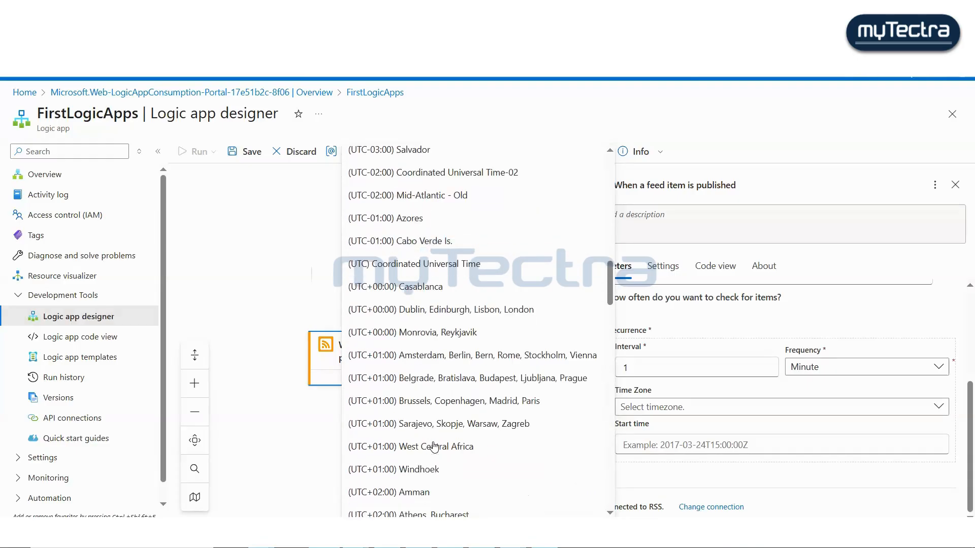
pyautogui.scroll(-3, 434, 446)
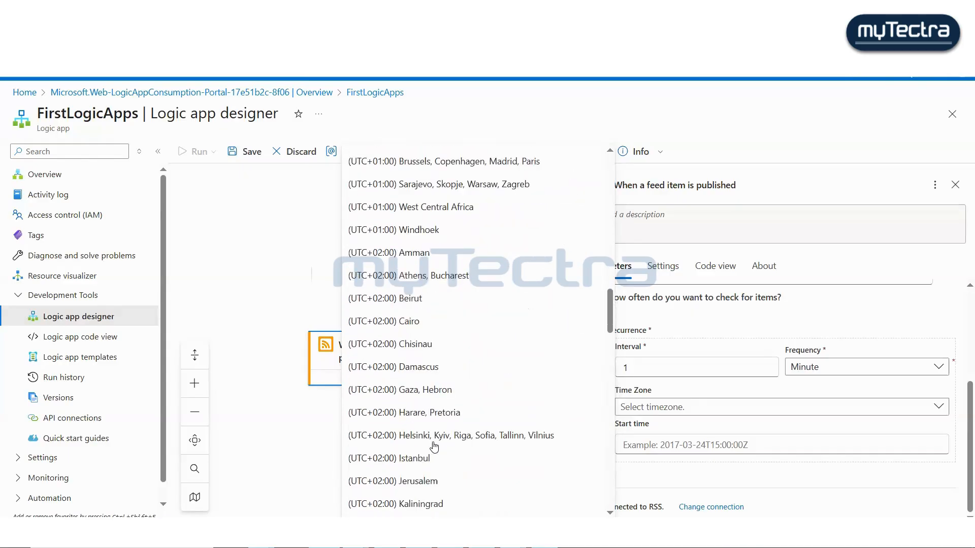
pyautogui.scroll(-3, 434, 446)
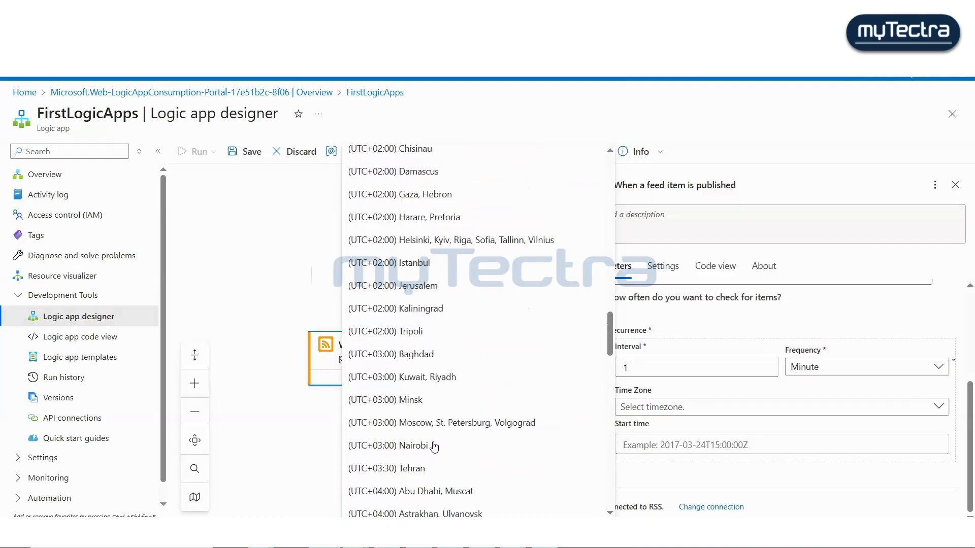
pyautogui.scroll(-3, 434, 446)
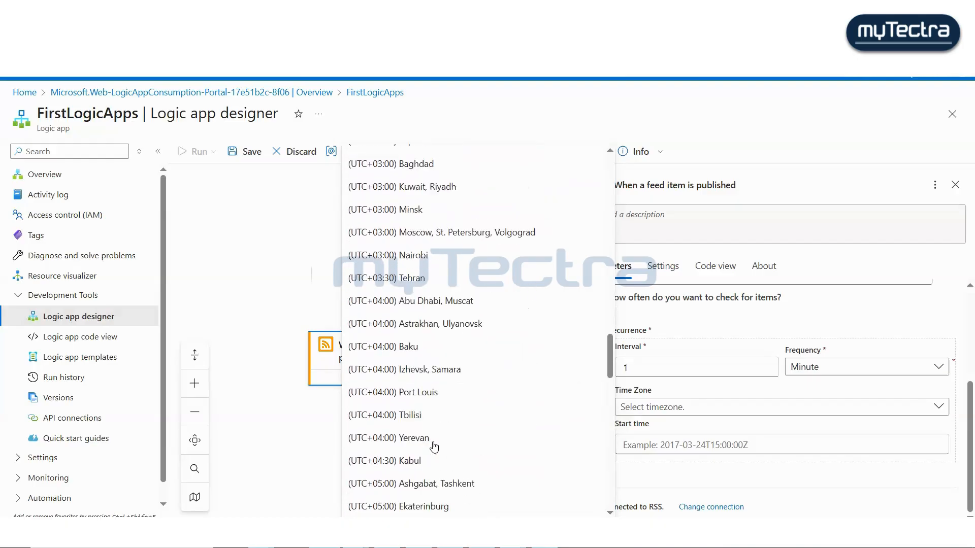
pyautogui.scroll(-1, 434, 446)
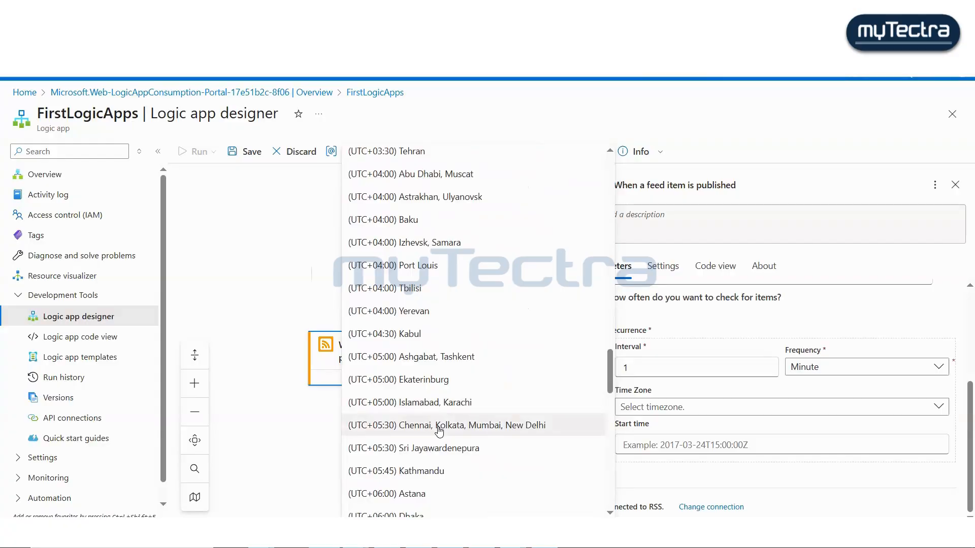
pyautogui.click(439, 431)
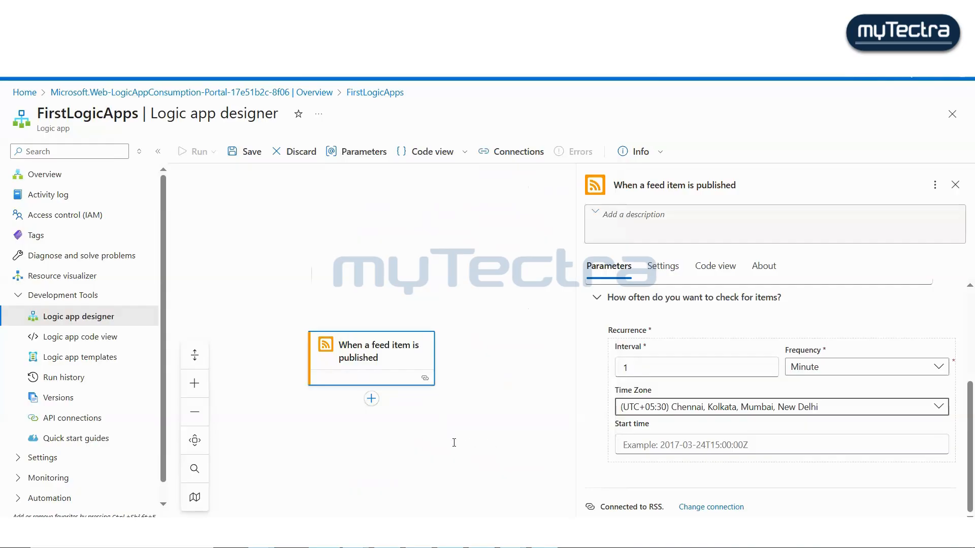
# Step: Set the recurrence's start time to 2025-10-10 8:23AM and save the workflow
pyautogui.click(688, 446)
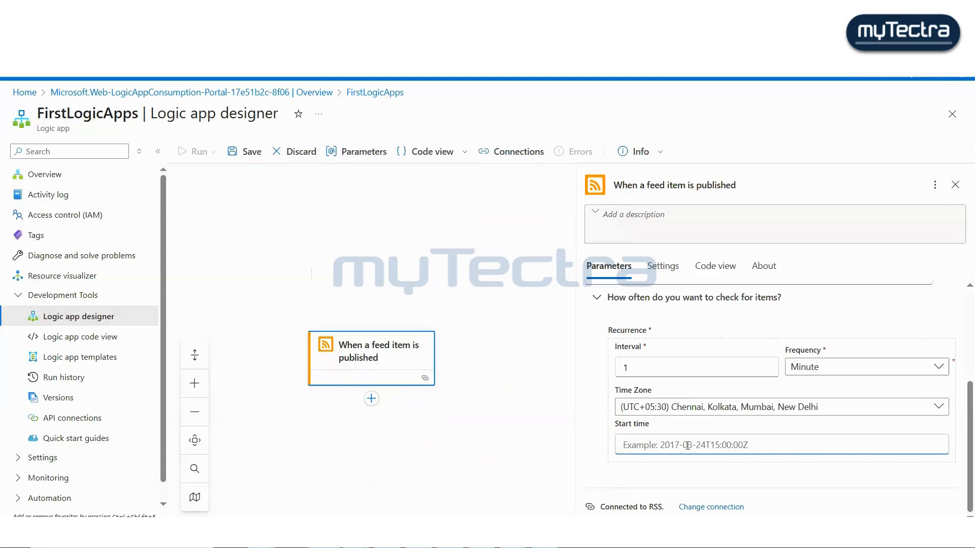
pyautogui.write('10')
pyautogui.press('BackSpace')
pyautogui.press('BackSpace')
pyautogui.write('2025-10-10')
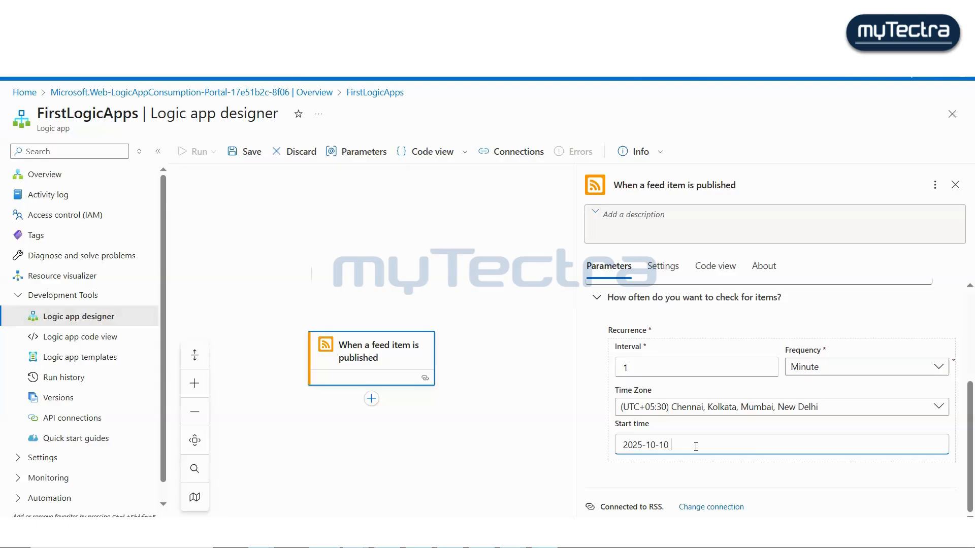
pyautogui.write(' 8:23AM IST')
pyautogui.press('BackSpace')
pyautogui.press('BackSpace')
pyautogui.click(723, 479)
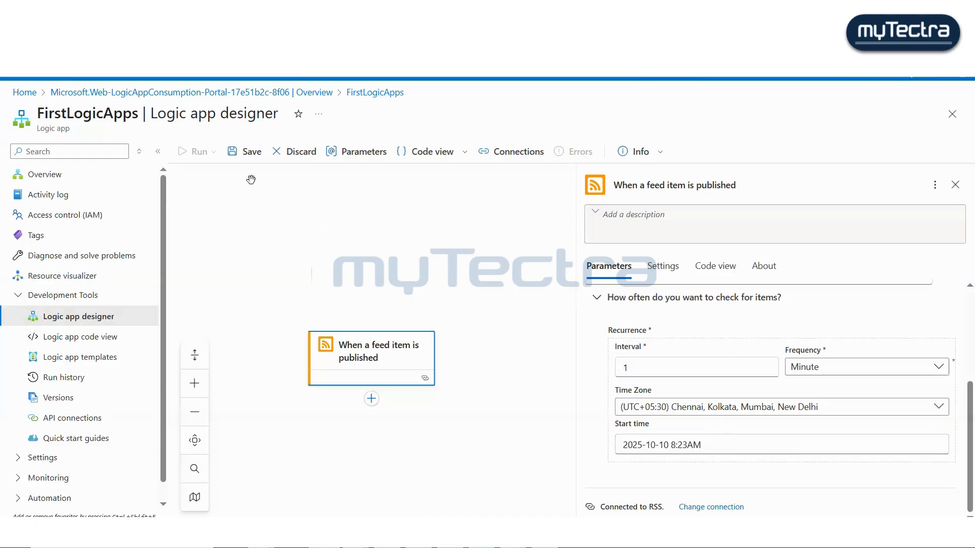
pyautogui.click(249, 156)
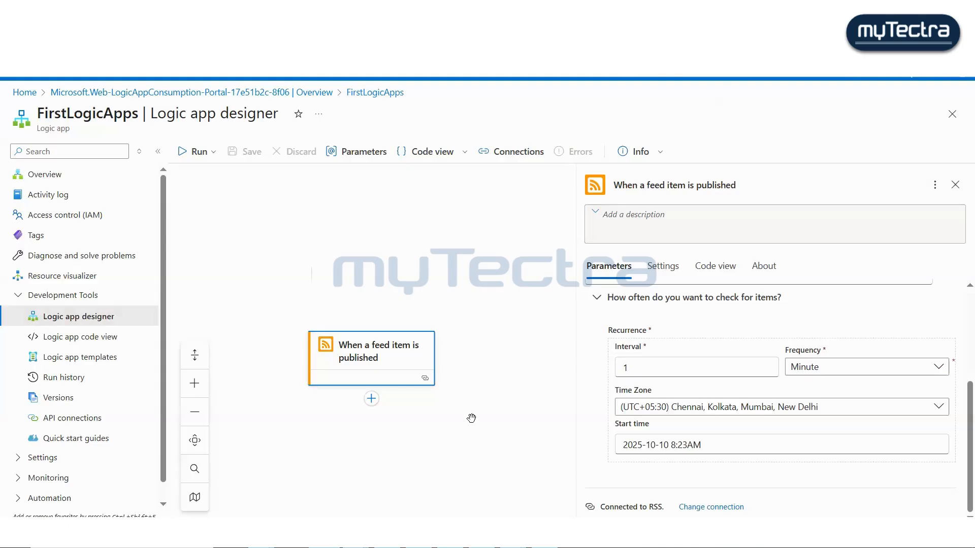
# Step: Start adding an action below the feed trigger and look through the actions matching "email"
pyautogui.scroll(-1, 449, 418)
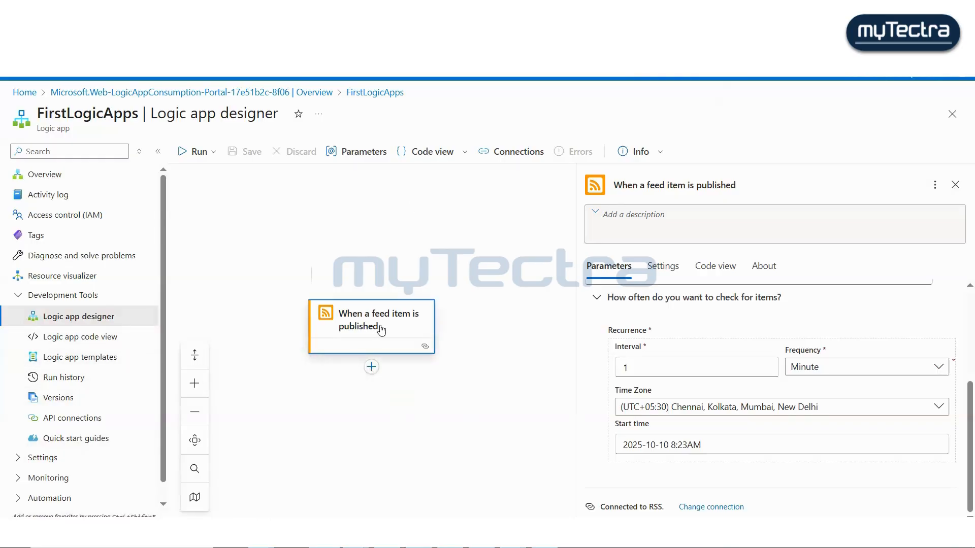
pyautogui.moveTo(426, 348)
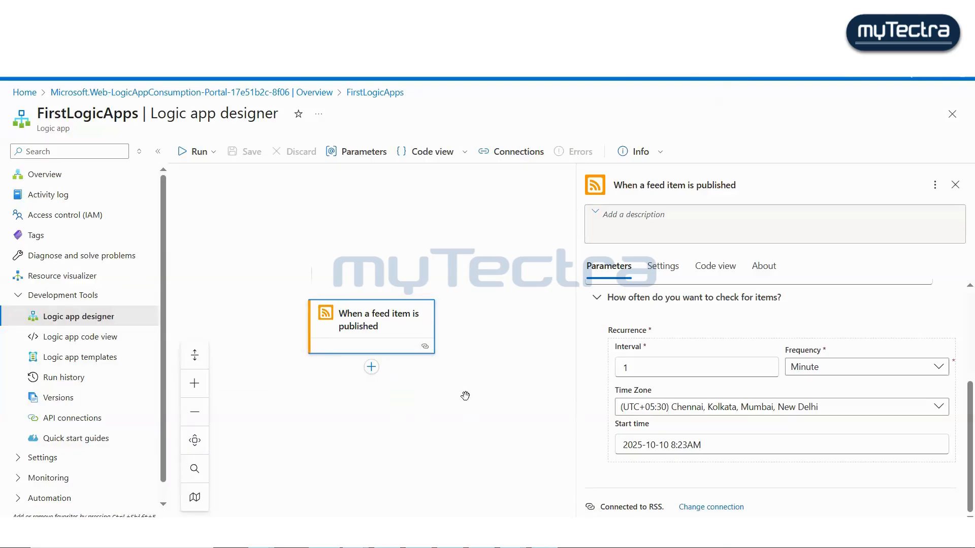
pyautogui.click(372, 371)
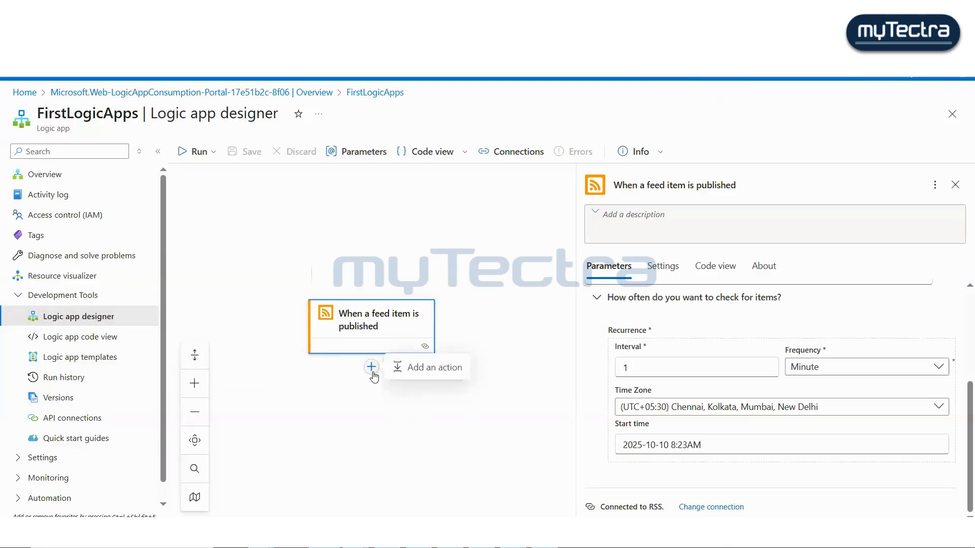
pyautogui.click(443, 374)
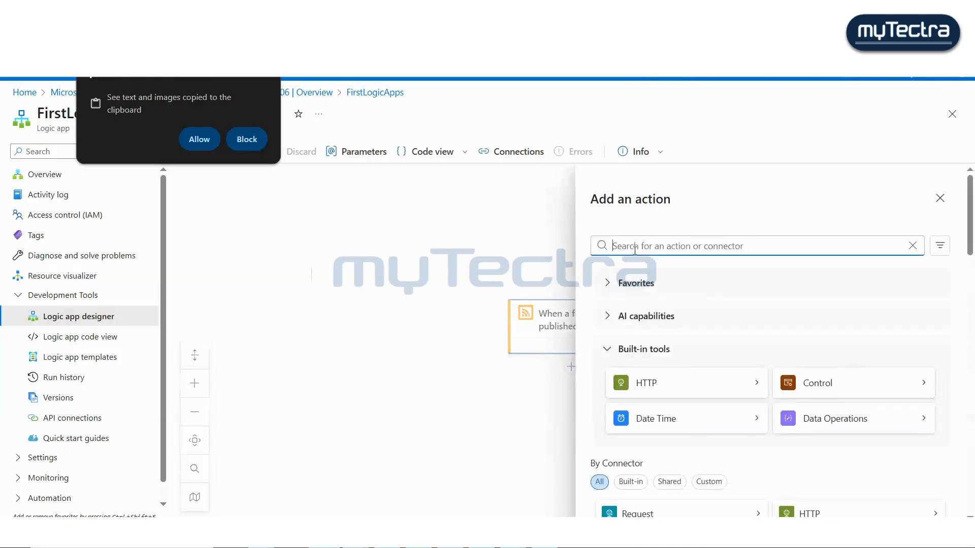
pyautogui.write('email')
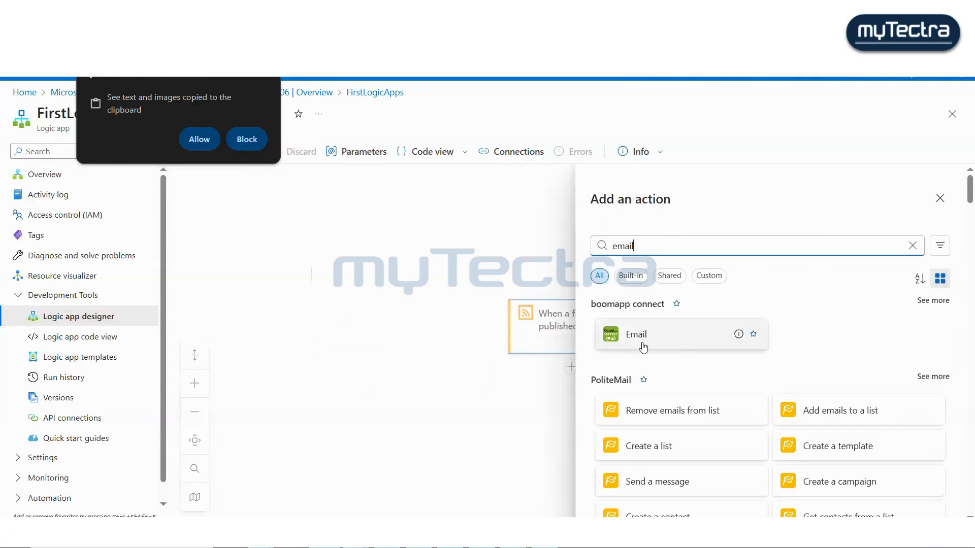
pyautogui.scroll(-1, 662, 427)
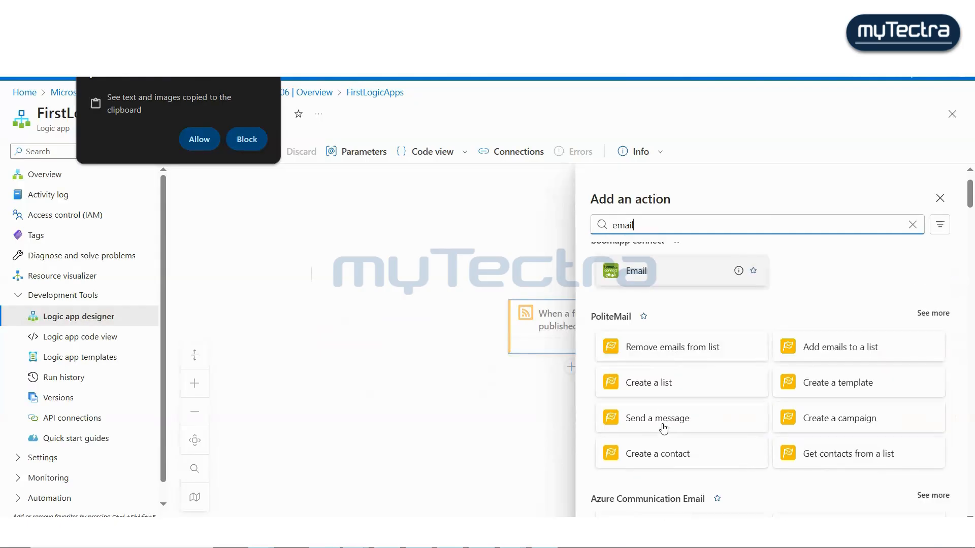
pyautogui.scroll(-2, 664, 424)
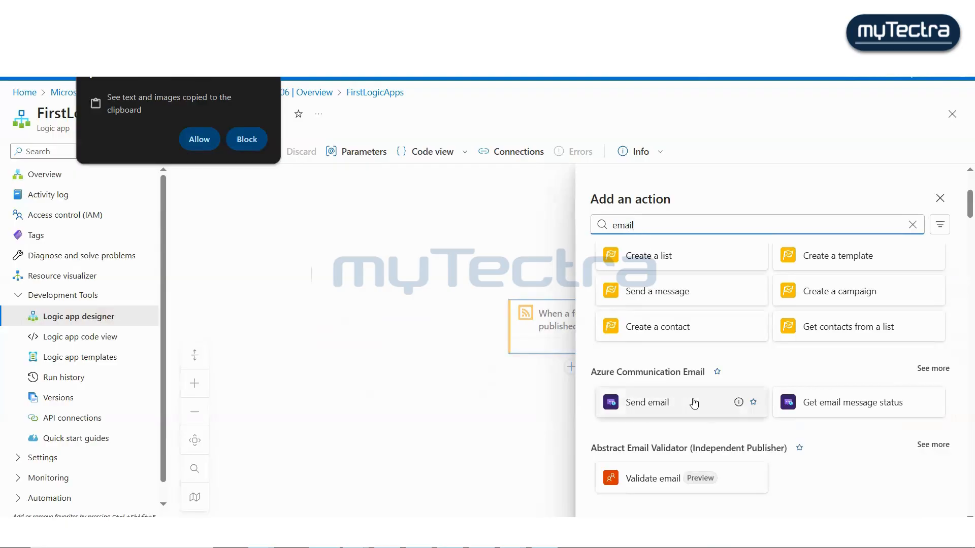
pyautogui.scroll(-3, 693, 404)
pyautogui.scroll(6, 692, 463)
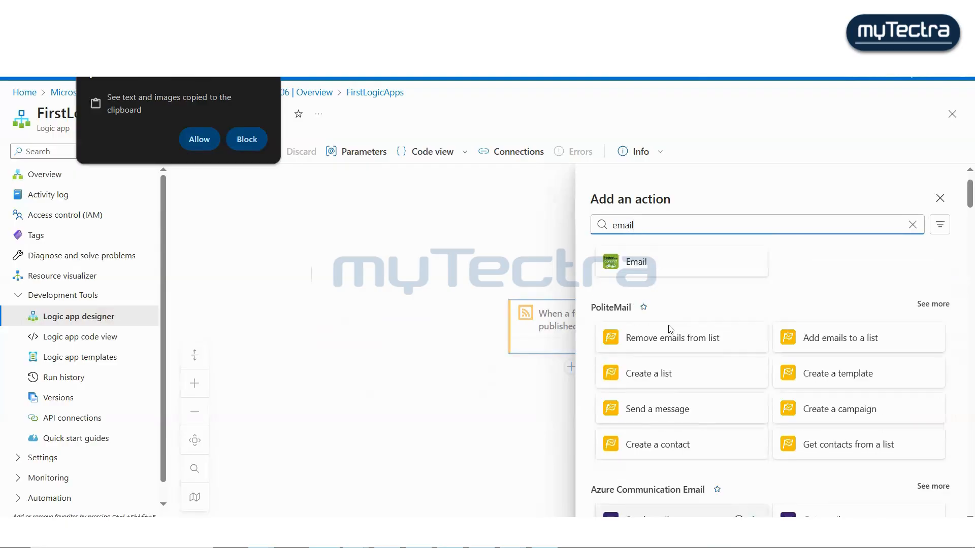
# Step: Refine the action search to "email connector" and add Gmail's Move email to trash action to the workflow
pyautogui.write('co')
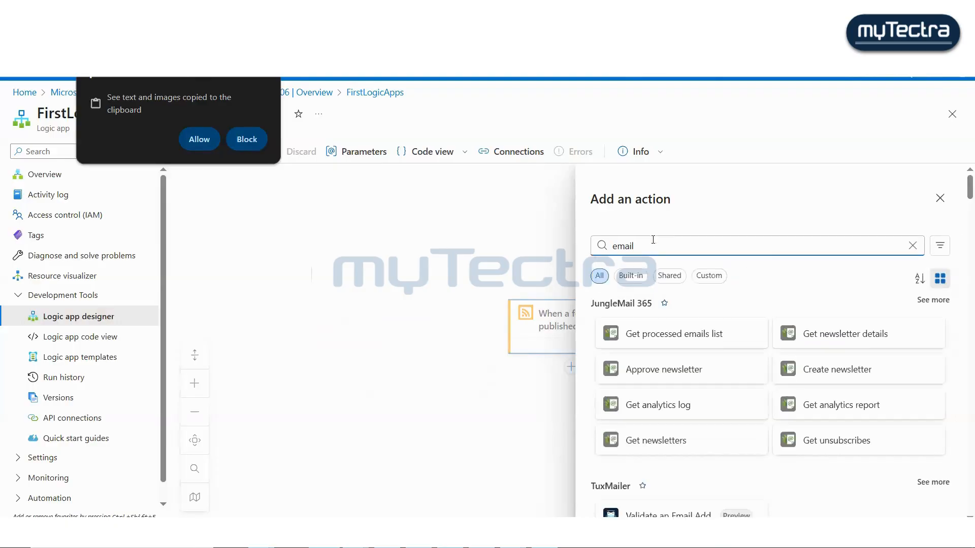
pyautogui.write('nnect')
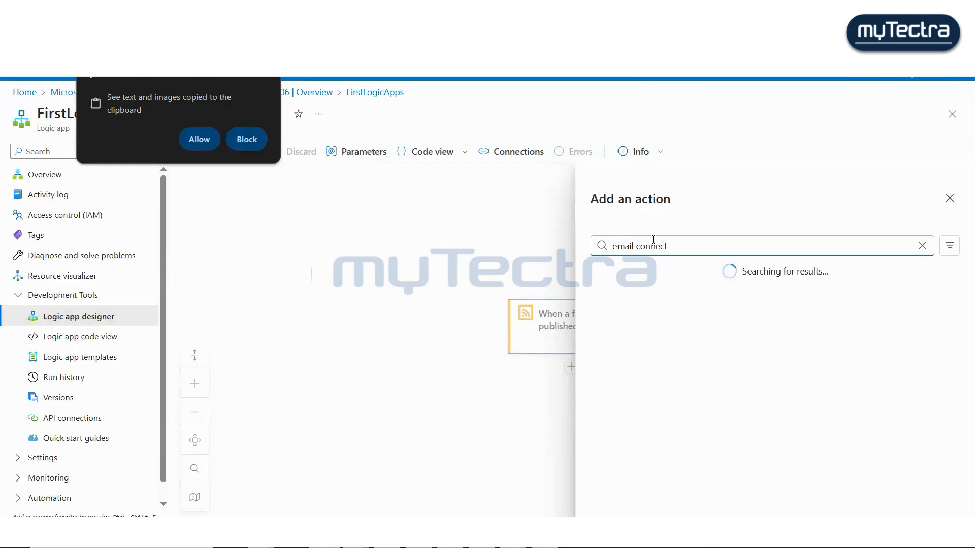
pyautogui.write('or')
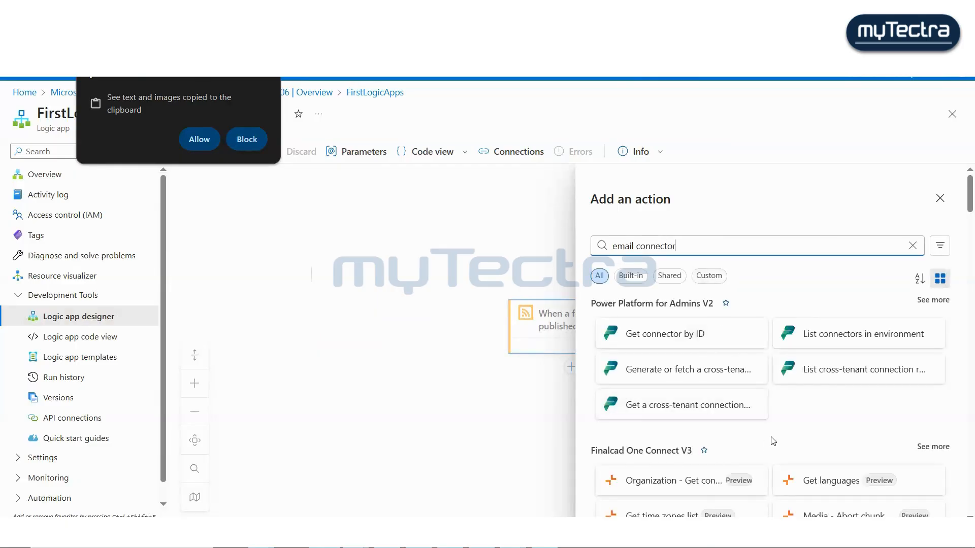
pyautogui.scroll(-3, 774, 430)
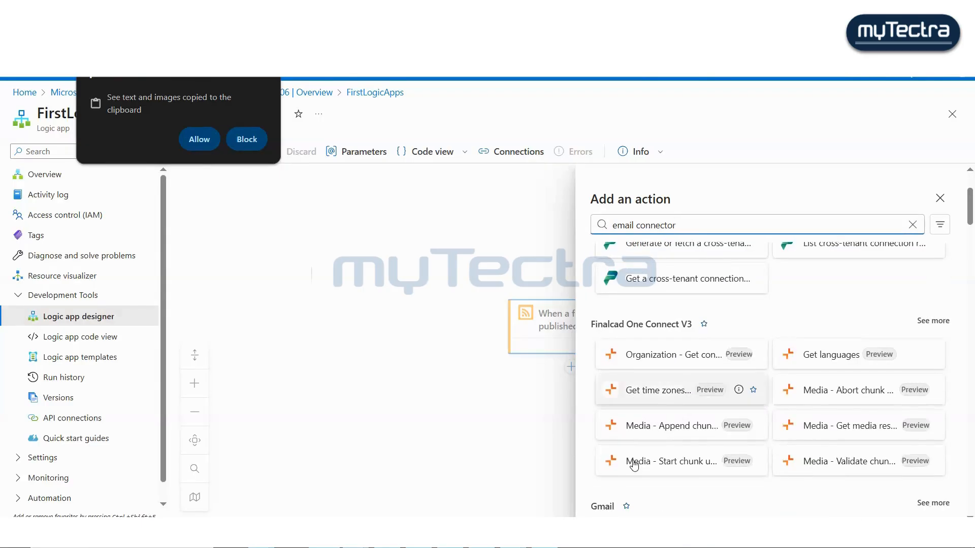
pyautogui.scroll(-3, 631, 459)
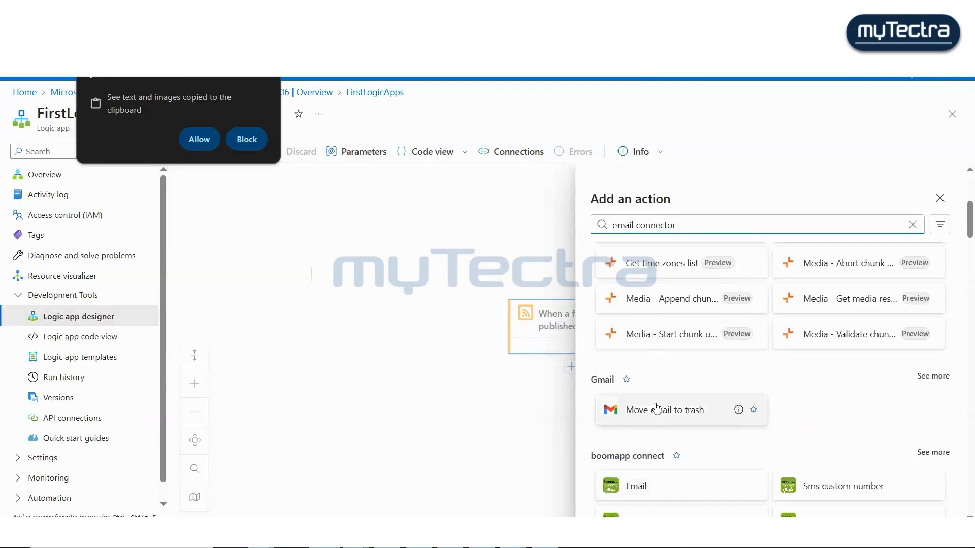
pyautogui.scroll(-1, 656, 408)
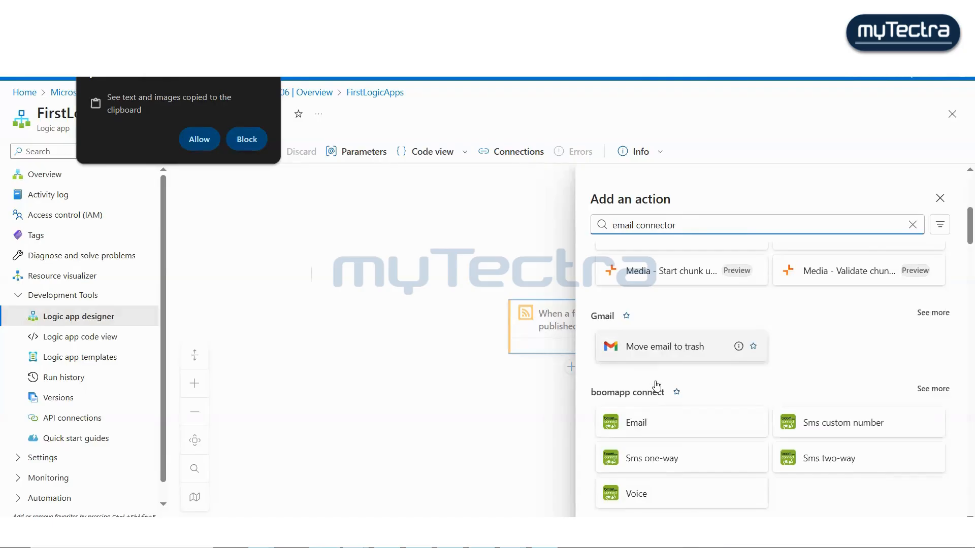
pyautogui.click(658, 354)
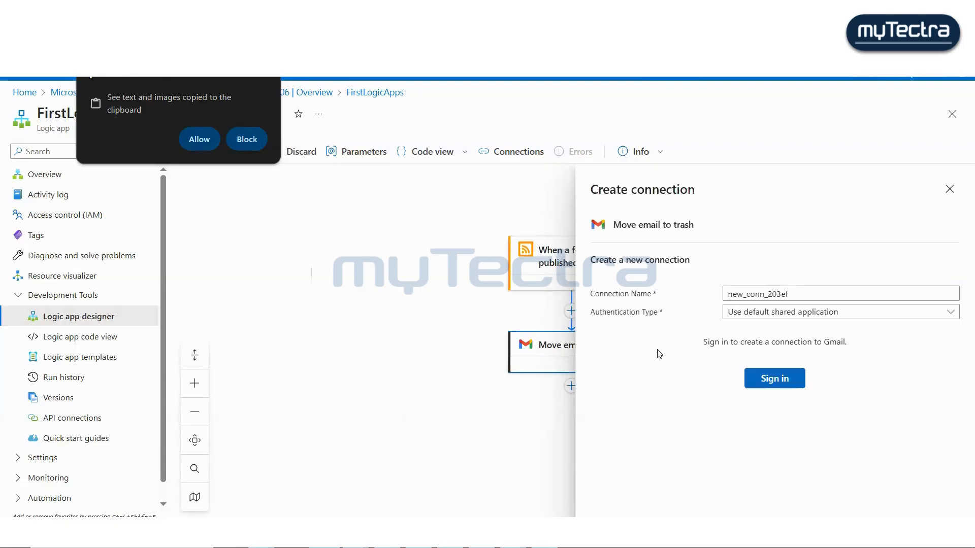
# Step: Try to create the Gmail connection with the default shared application authentication by signing in with a Google account
pyautogui.click(796, 294)
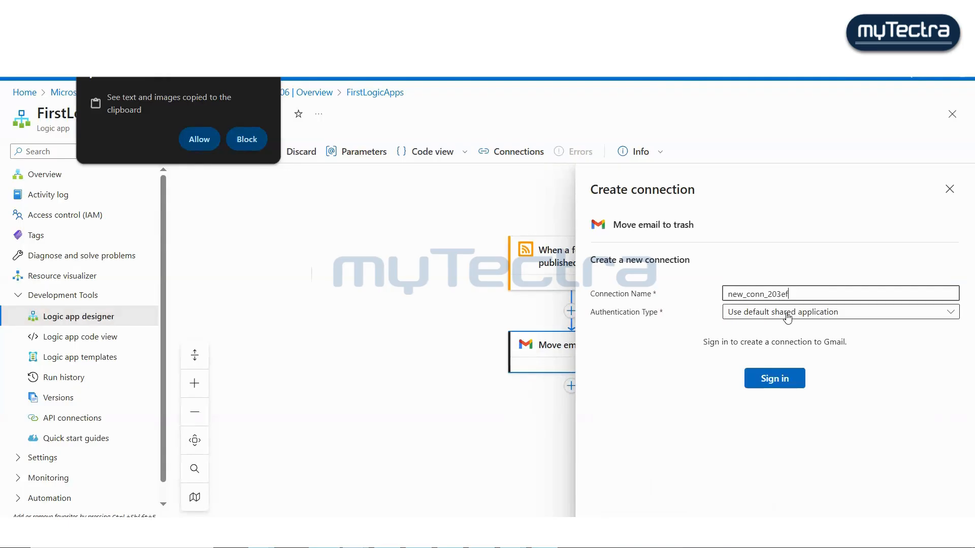
pyautogui.click(783, 314)
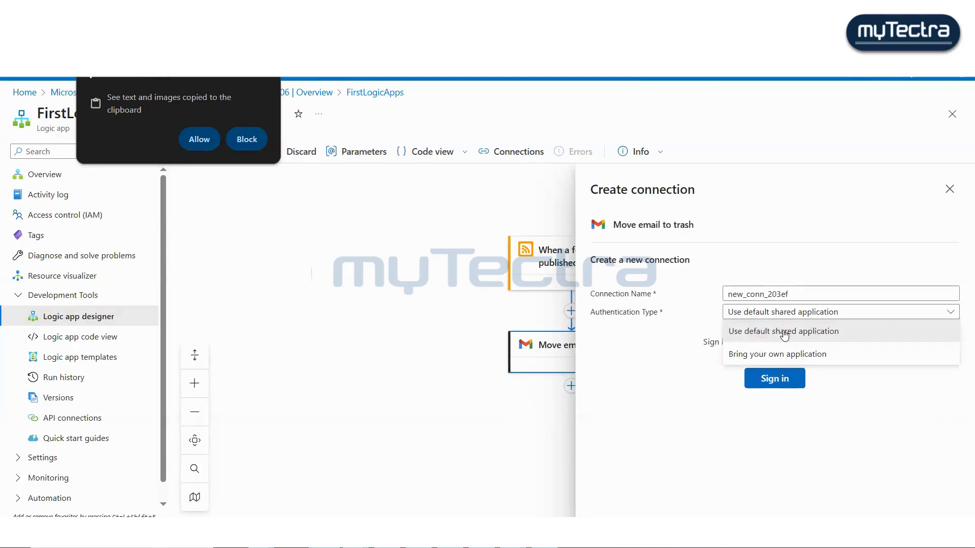
pyautogui.click(782, 332)
pyautogui.click(774, 381)
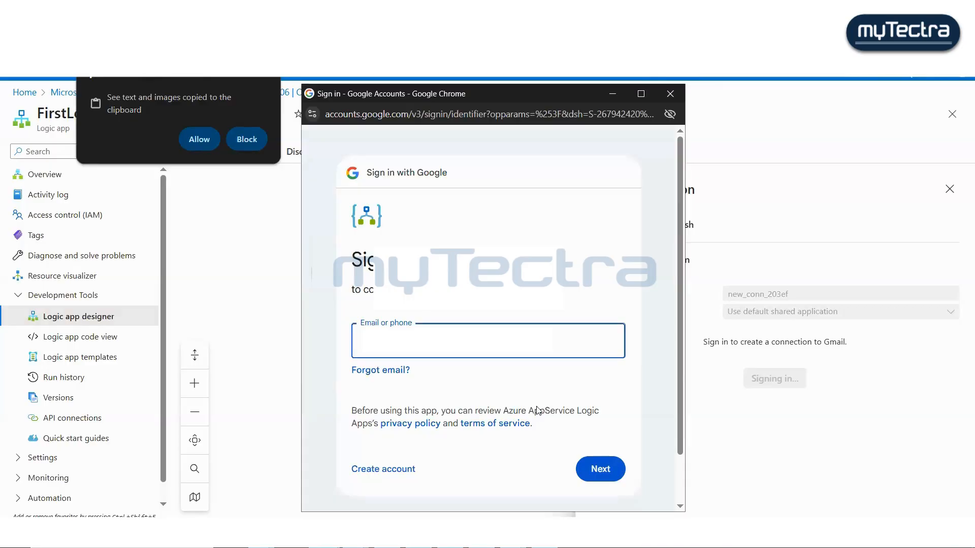
pyautogui.click(598, 468)
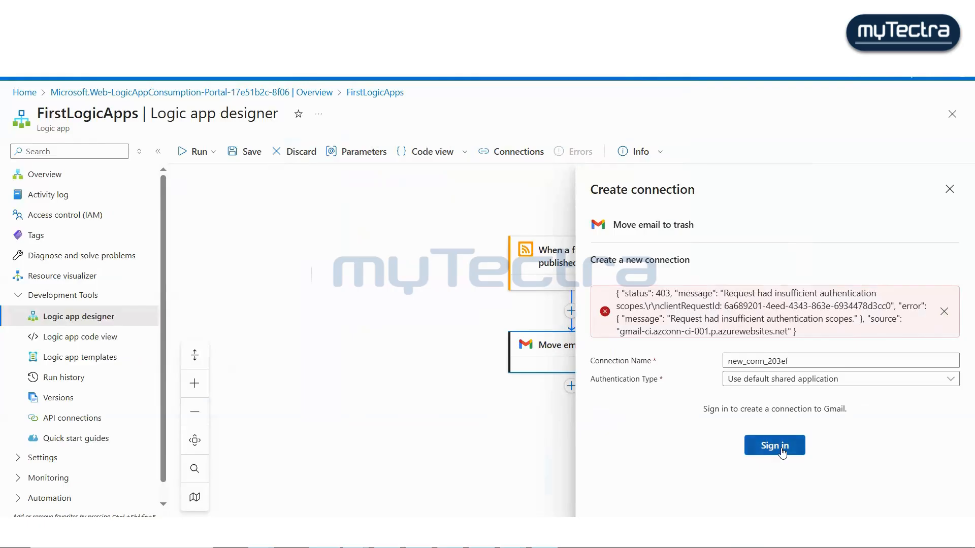
# Step: Abandon the Gmail connection and delete the Move email to trash action from the workflow
pyautogui.click(950, 189)
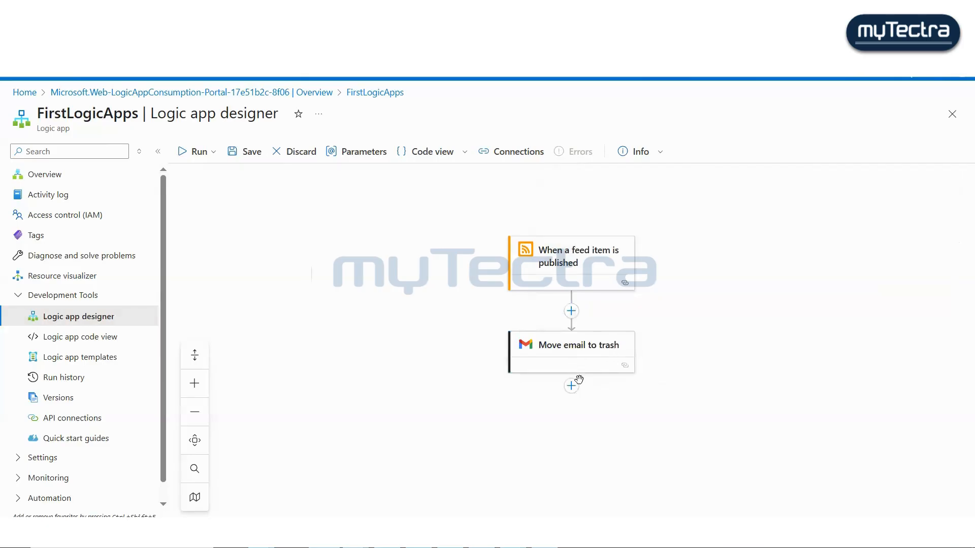
pyautogui.click(529, 349)
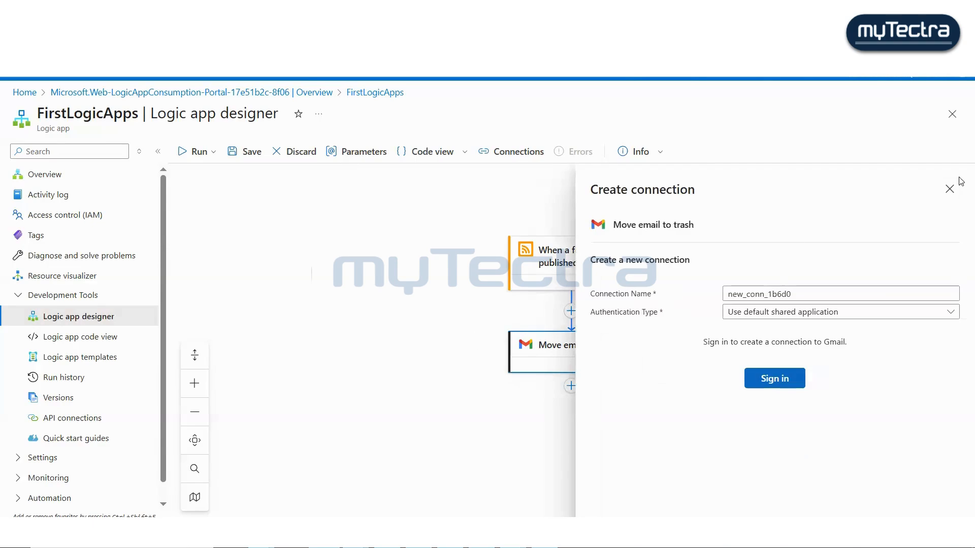
pyautogui.click(948, 189)
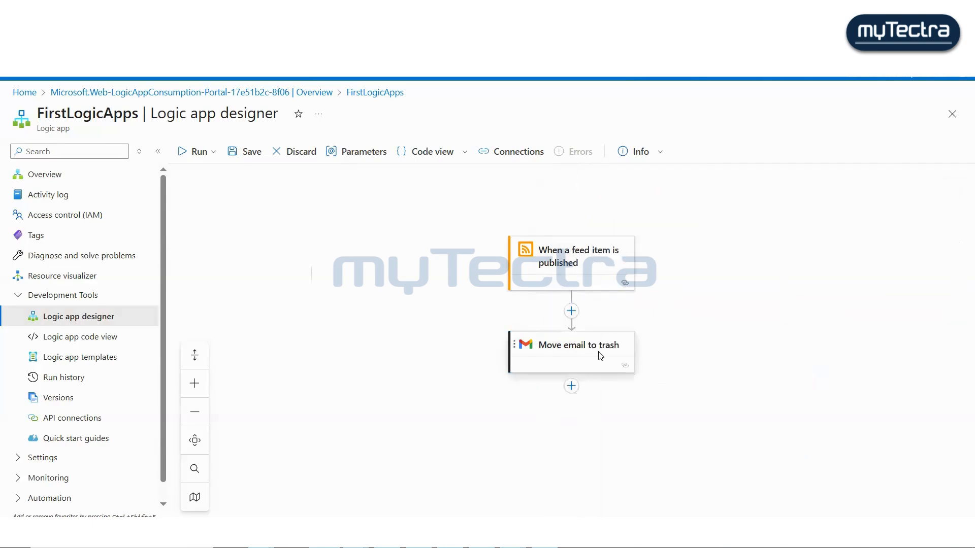
pyautogui.rightClick(600, 355)
pyautogui.click(622, 365)
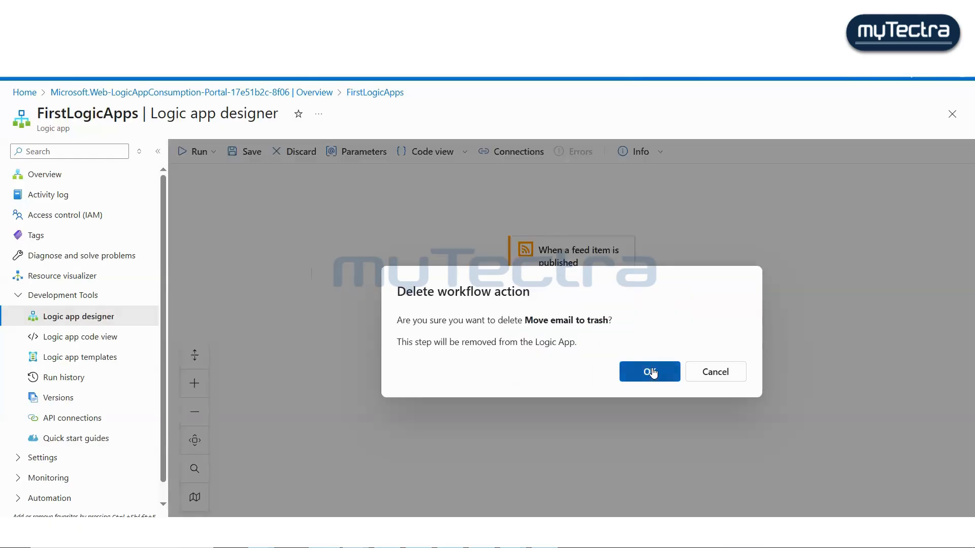
pyautogui.click(647, 370)
# Step: Add Outlook.com's Send an email (V2) action below the feed trigger, finding it with the search "send email"
pyautogui.click(571, 303)
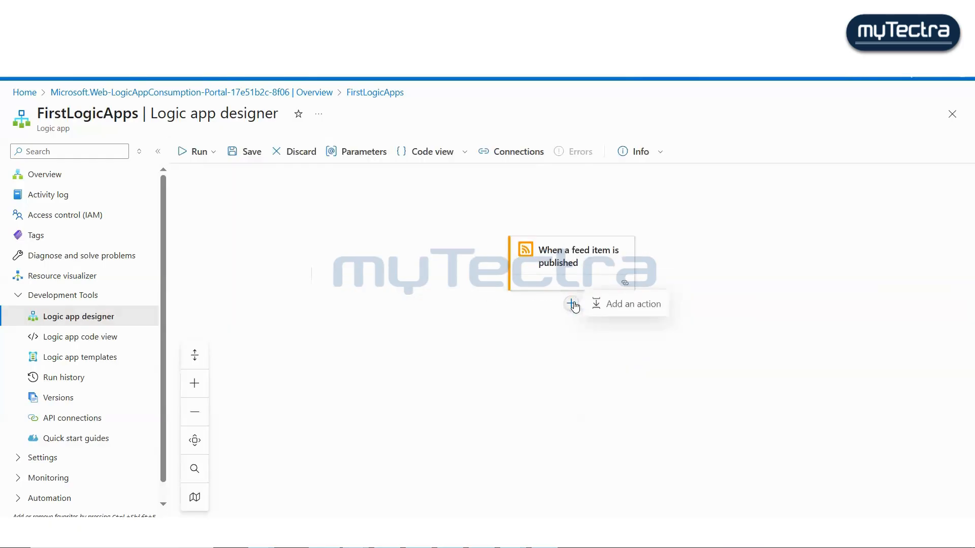
pyautogui.click(613, 305)
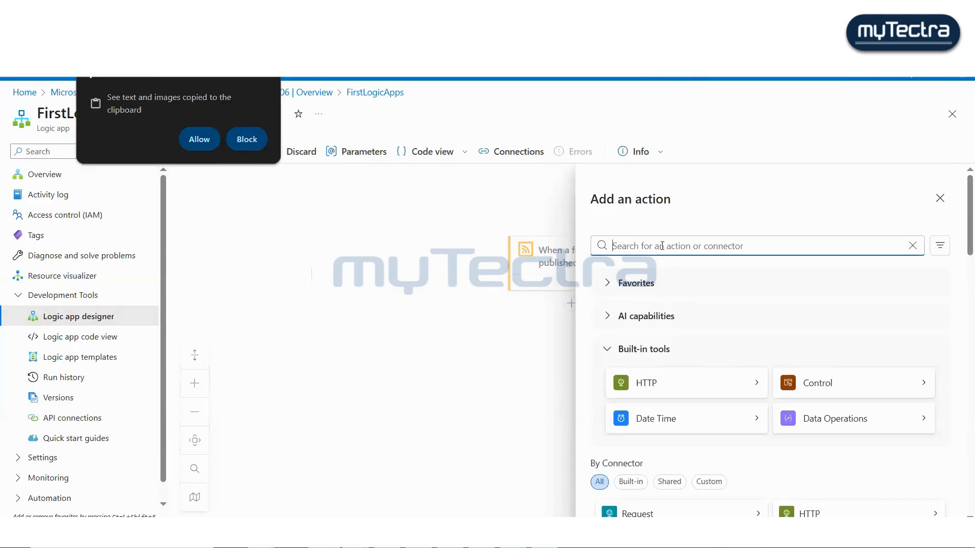
pyautogui.write('send email')
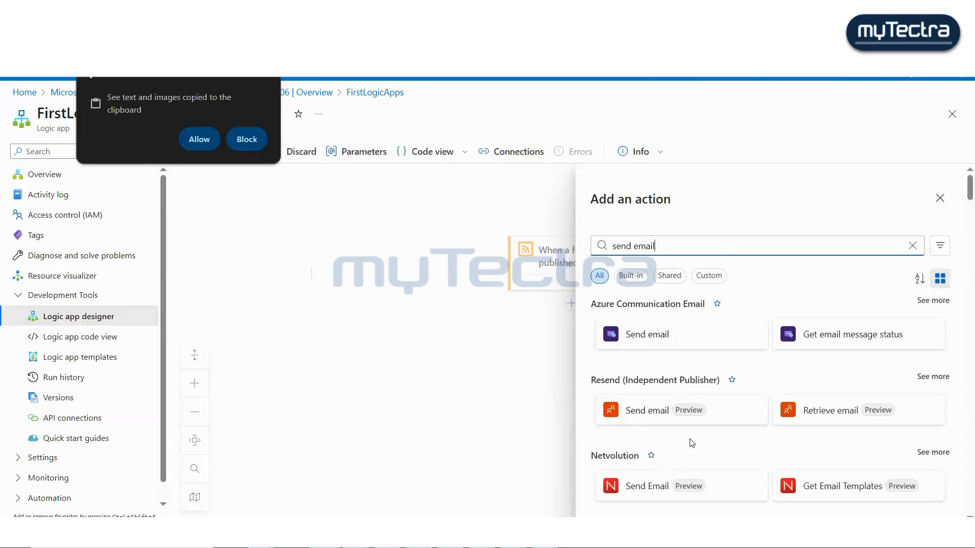
pyautogui.scroll(-3, 689, 442)
pyautogui.scroll(-3, 692, 443)
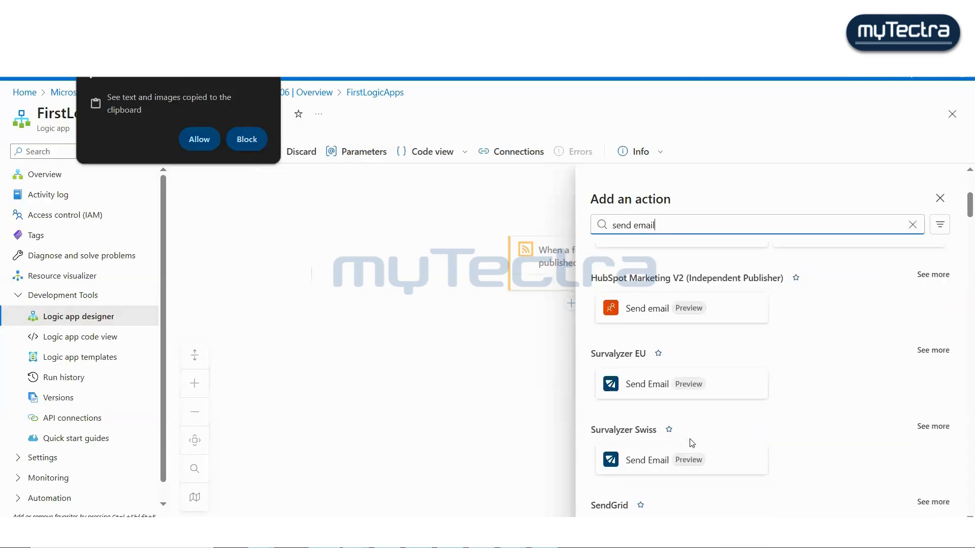
pyautogui.scroll(-3, 692, 443)
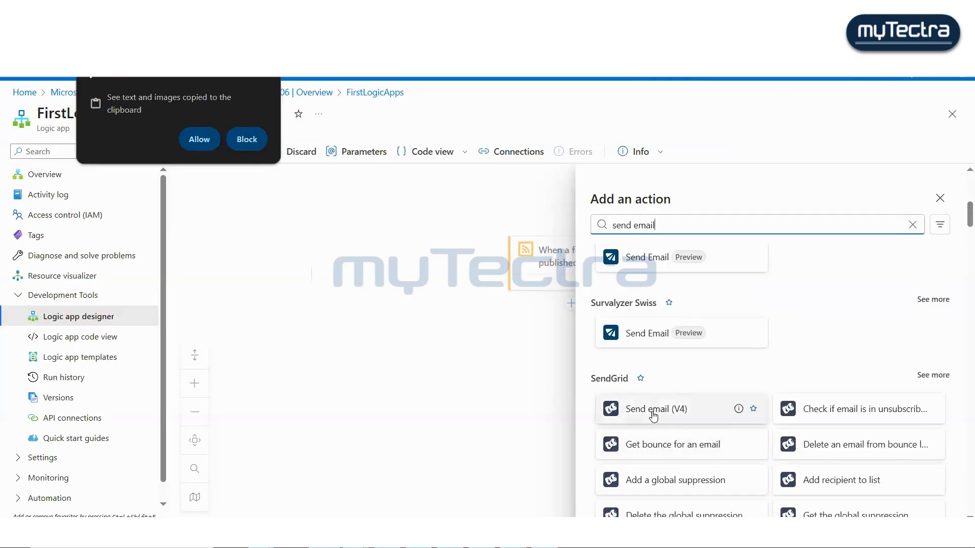
pyautogui.scroll(-4, 652, 417)
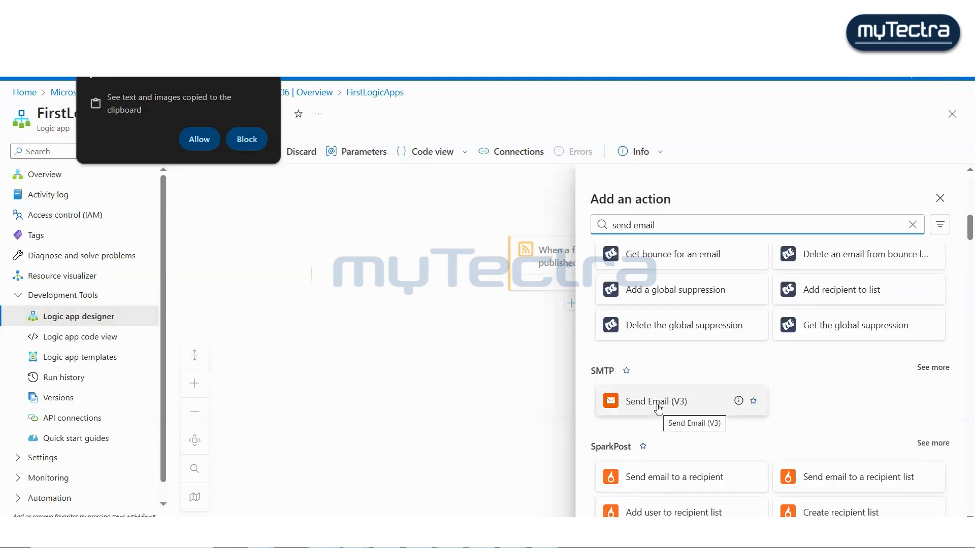
pyautogui.scroll(-1, 658, 409)
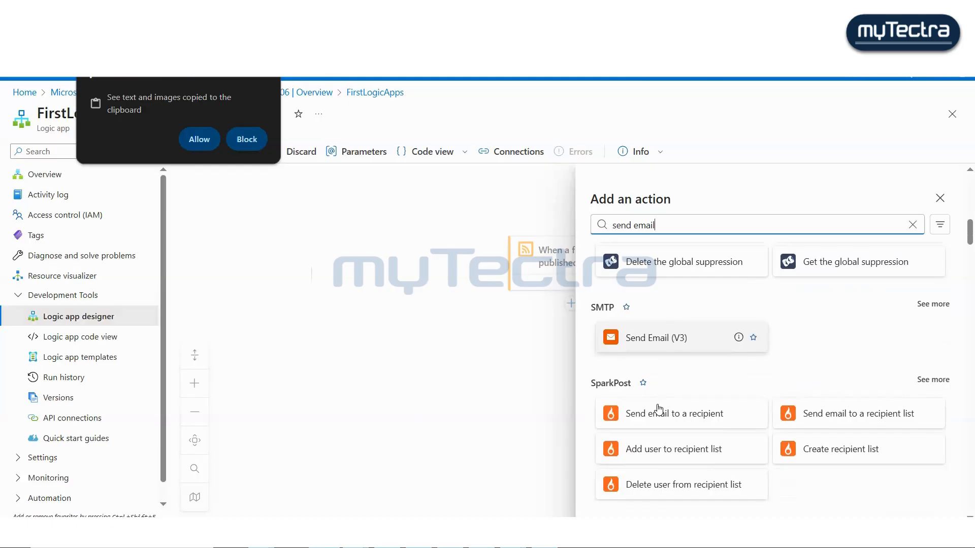
pyautogui.scroll(-2, 659, 408)
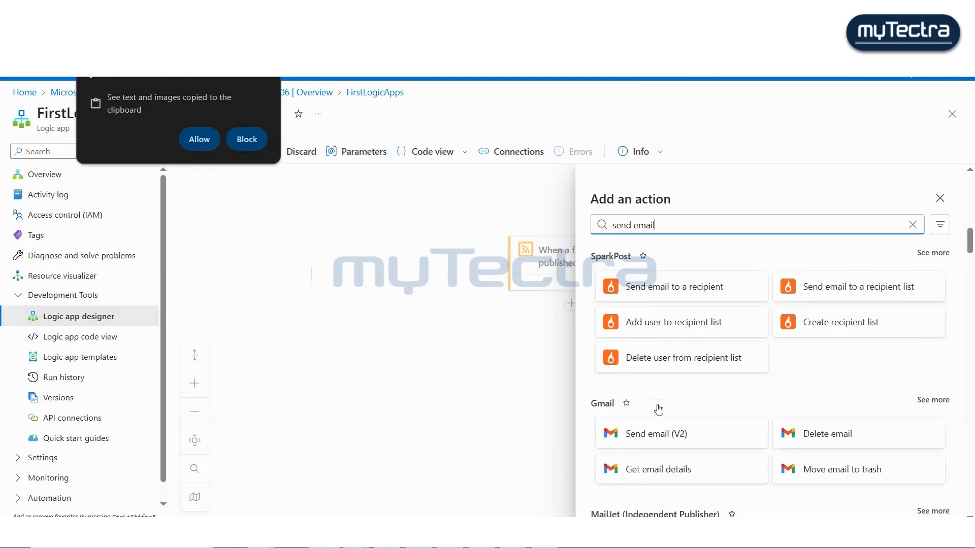
pyautogui.scroll(1, 659, 409)
pyautogui.scroll(-3, 658, 409)
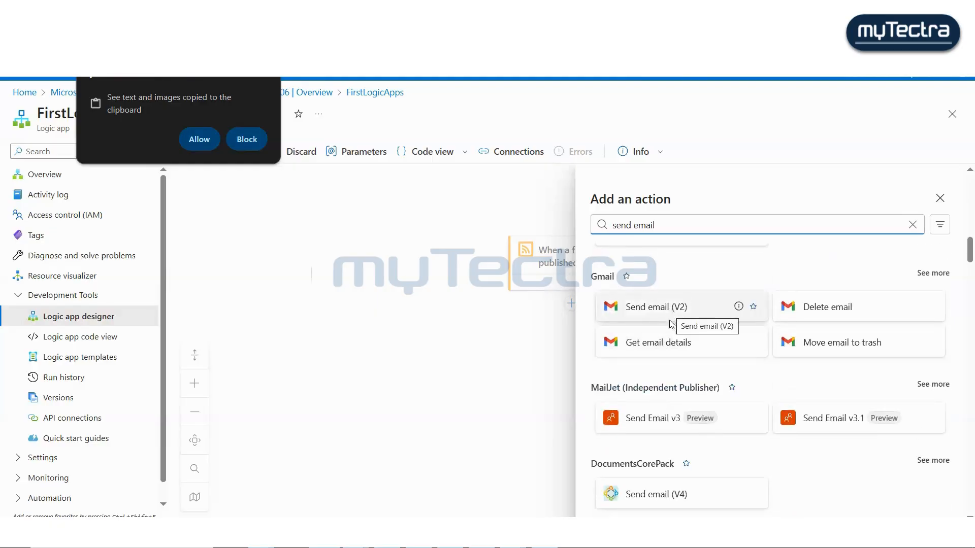
pyautogui.scroll(-2, 822, 439)
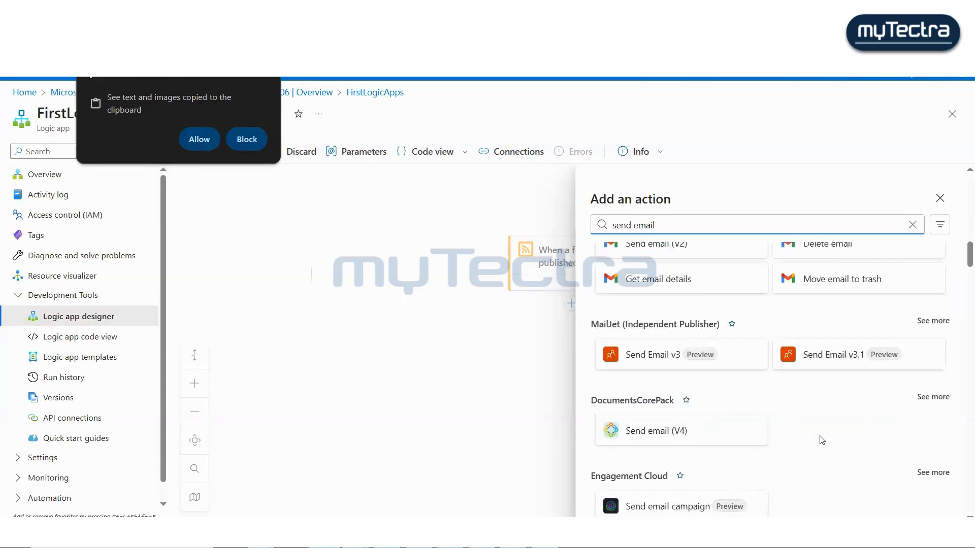
pyautogui.scroll(-2, 821, 440)
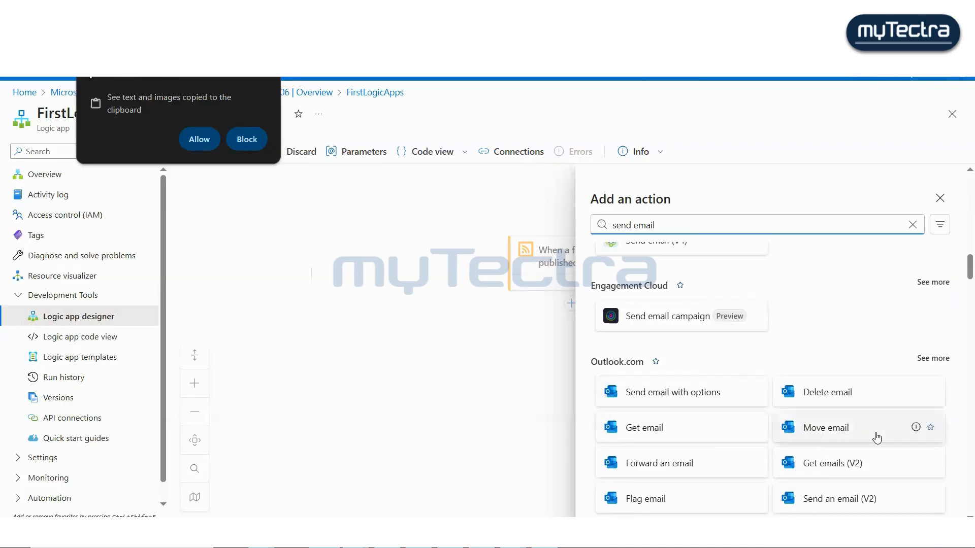
pyautogui.click(841, 500)
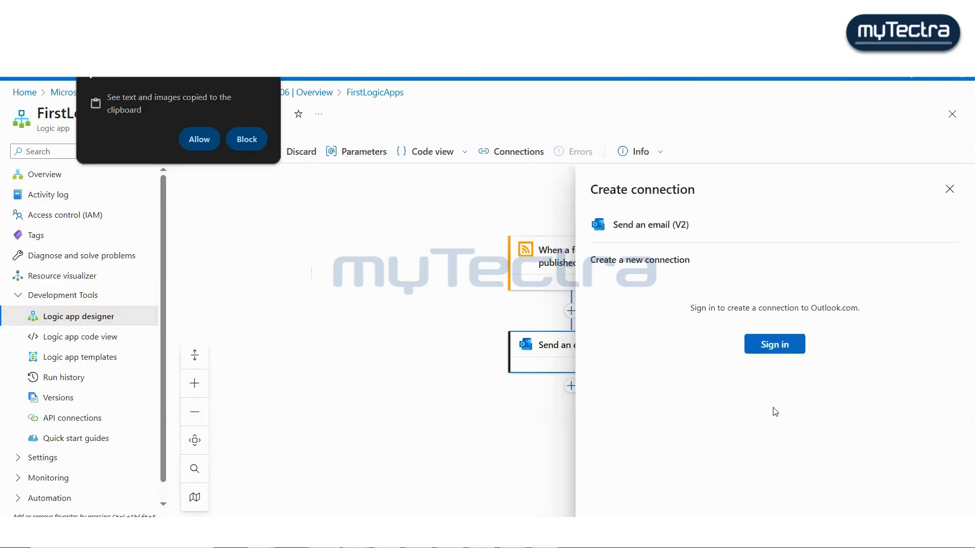
# Step: Block the browser's clipboard request and create the Outlook.com connection by signing in with the listed Microsoft account and granting consent
pyautogui.click(780, 347)
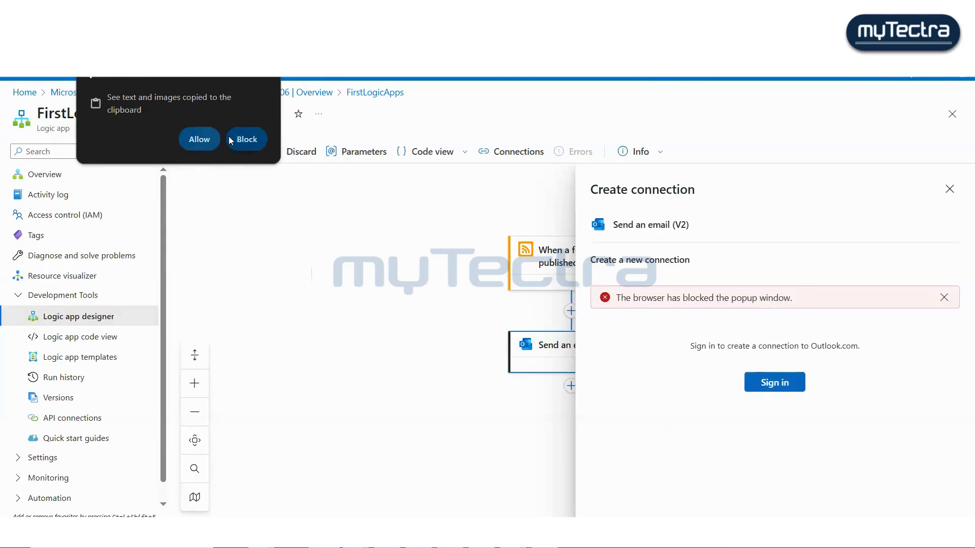
pyautogui.click(247, 140)
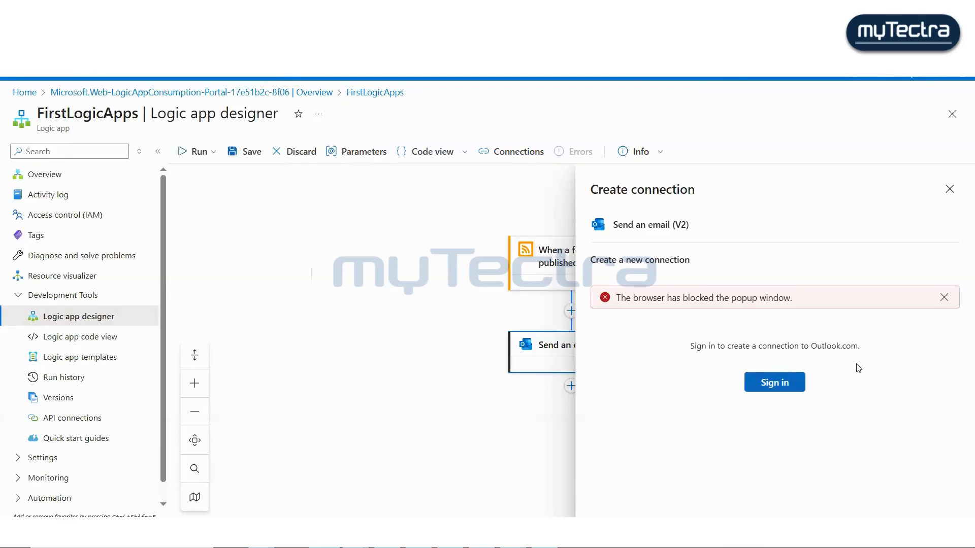
pyautogui.click(775, 383)
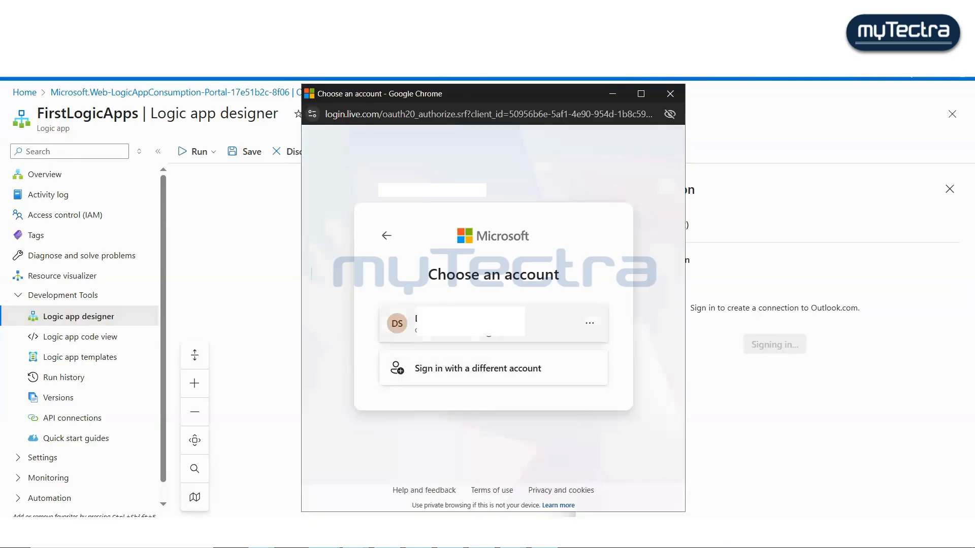
pyautogui.click(486, 330)
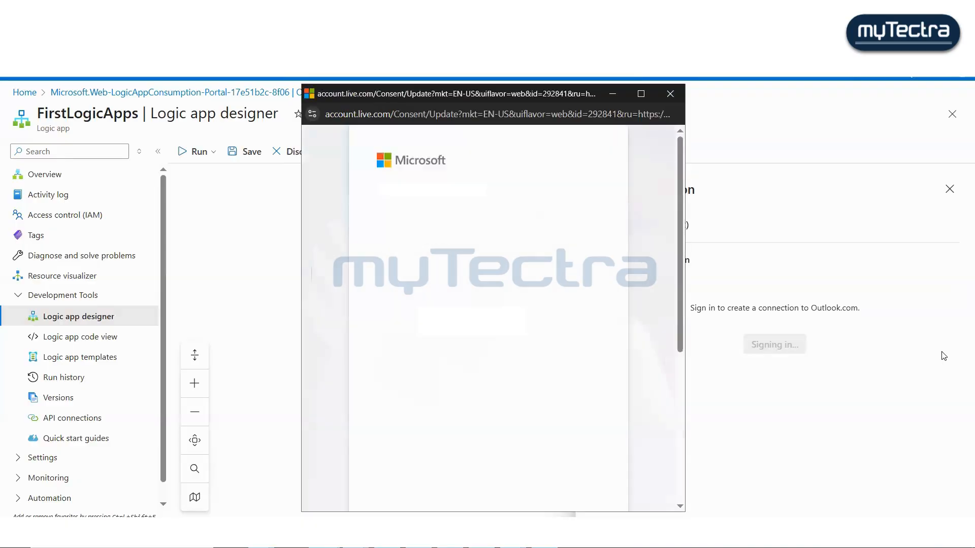
pyautogui.scroll(-5, 671, 396)
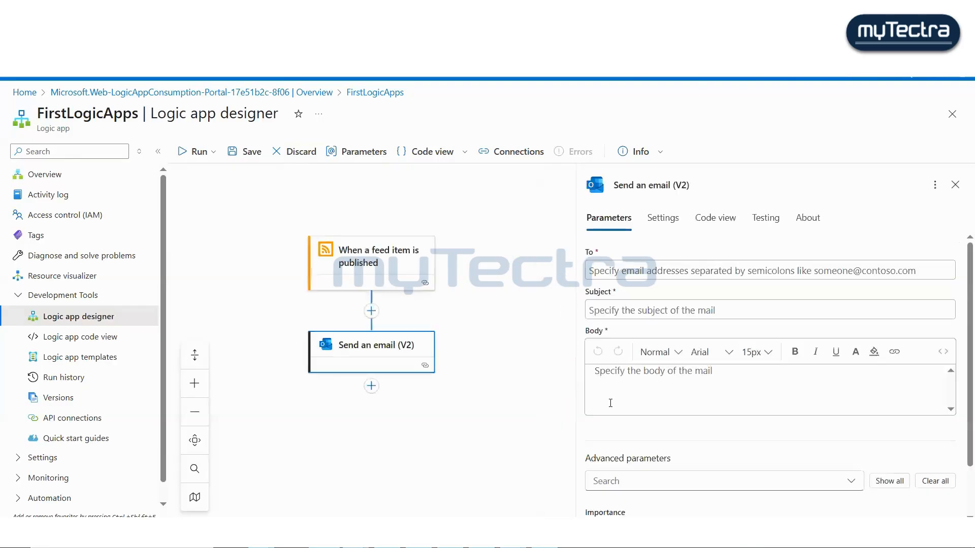
# Step: Fill in the email action with the recipient's email address, the subject "Logic Test email" and the body "test"
pyautogui.click(686, 268)
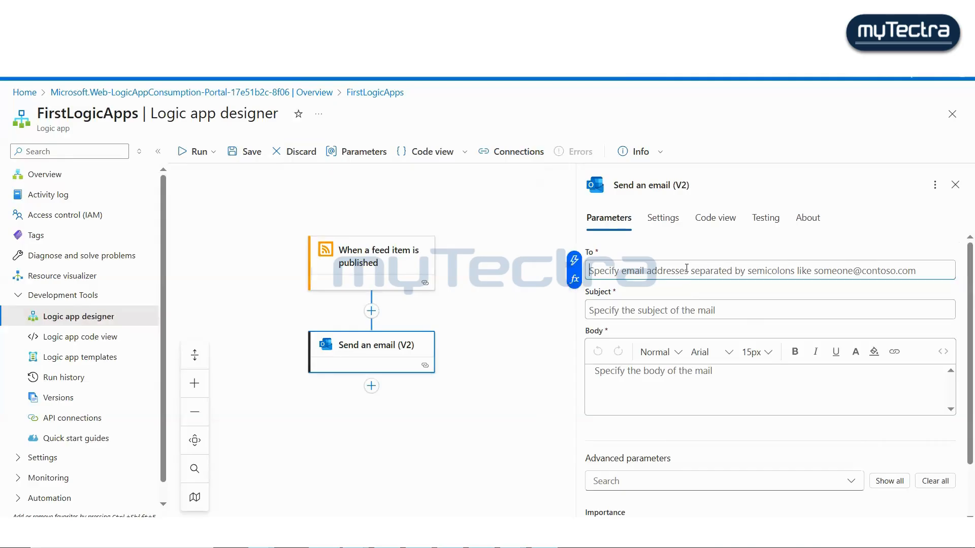
pyautogui.write('t')
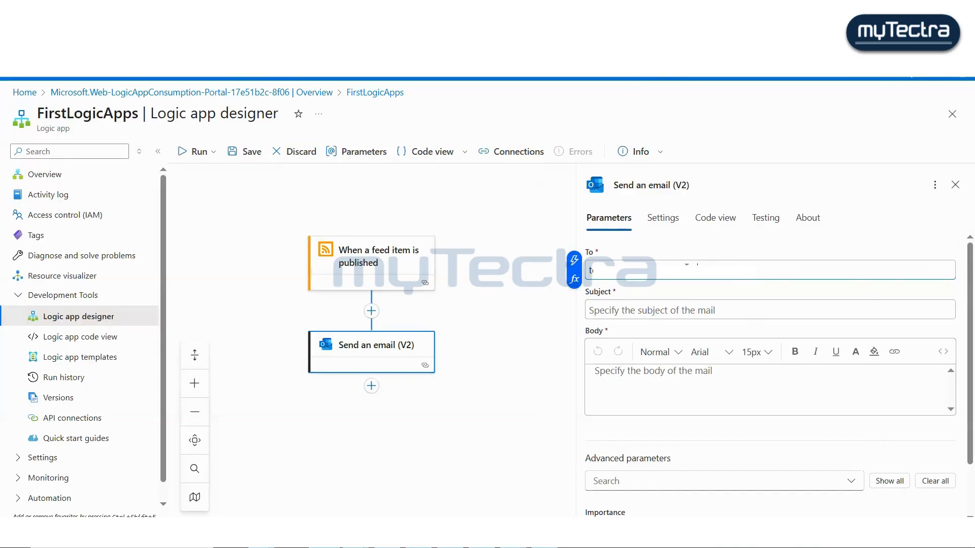
pyautogui.click(687, 306)
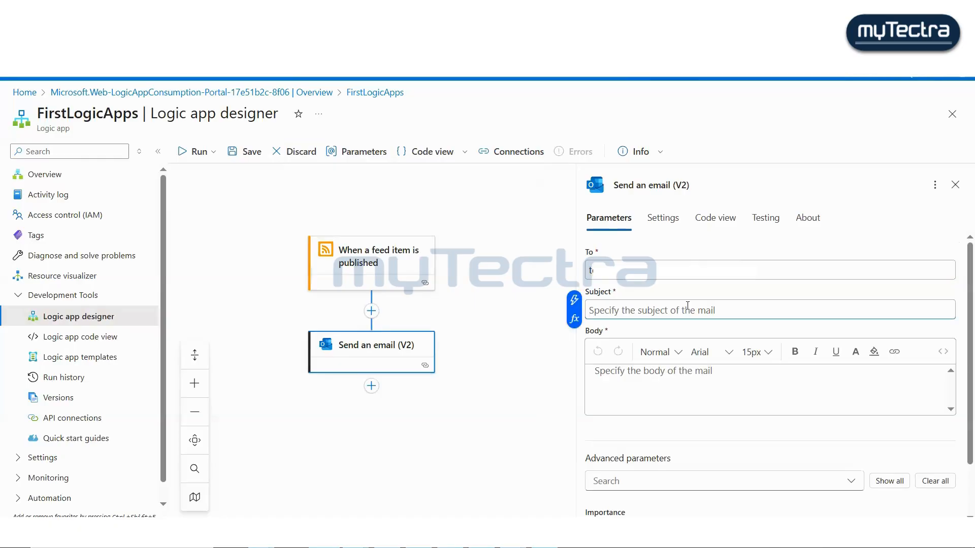
pyautogui.write('Logic Test email')
pyautogui.click(698, 375)
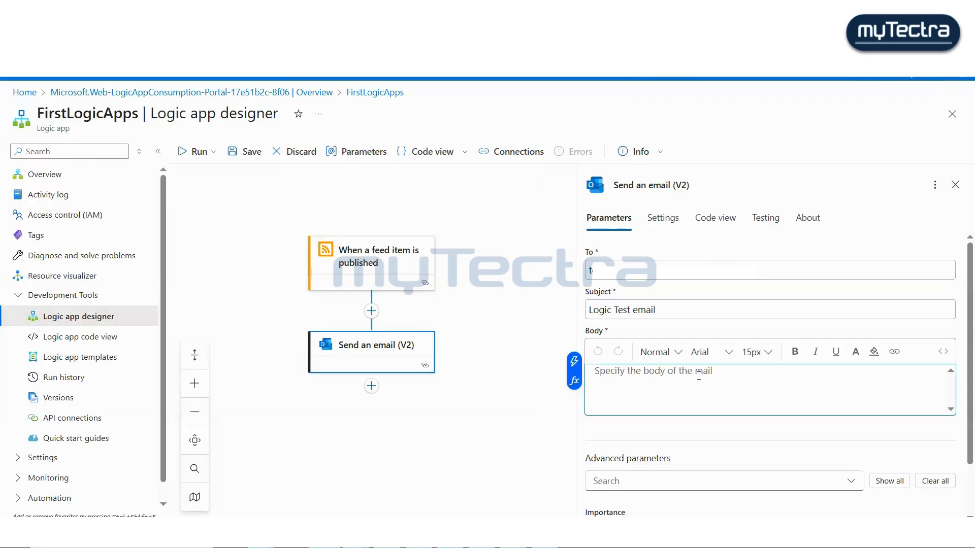
pyautogui.write('test')
pyautogui.scroll(-1, 726, 431)
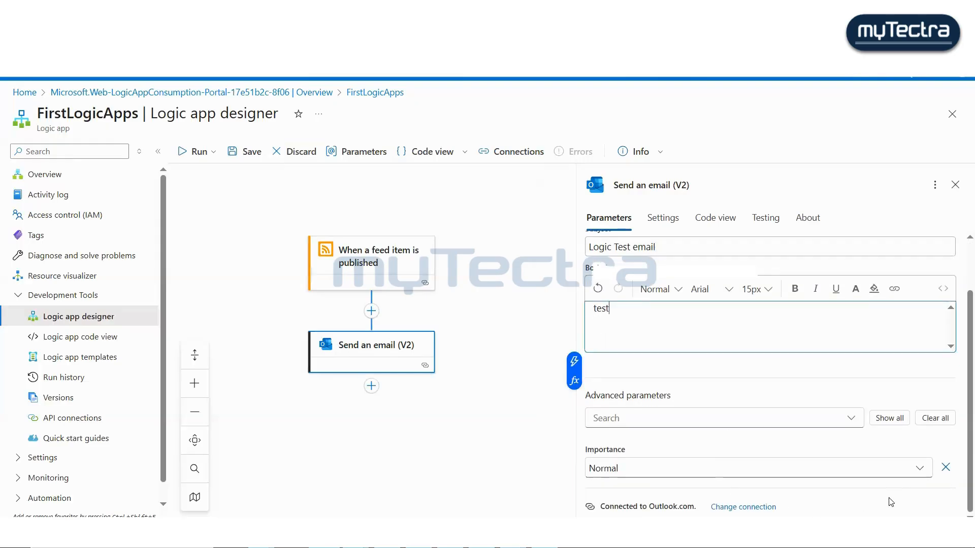
pyautogui.click(755, 372)
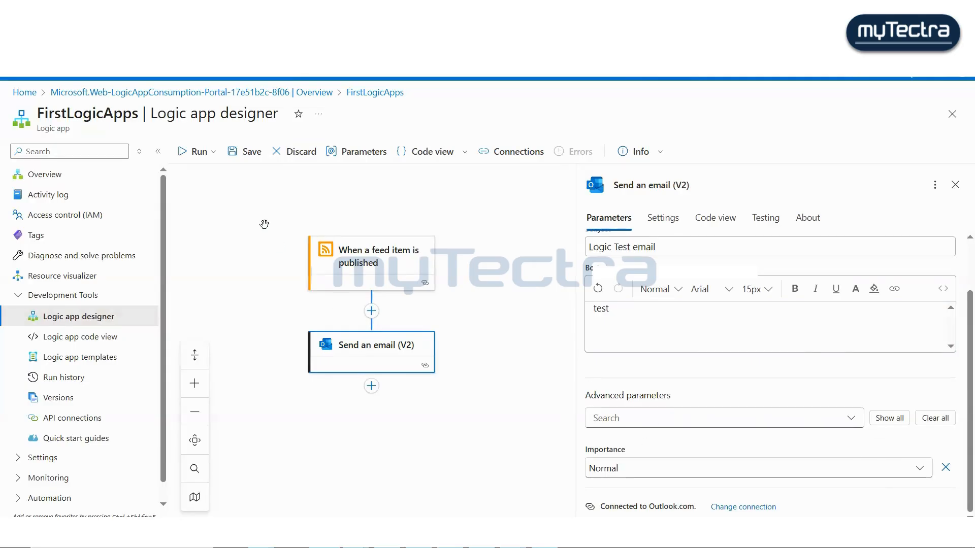
# Step: Save the workflow with its new email action and run it
pyautogui.click(251, 156)
pyautogui.click(500, 264)
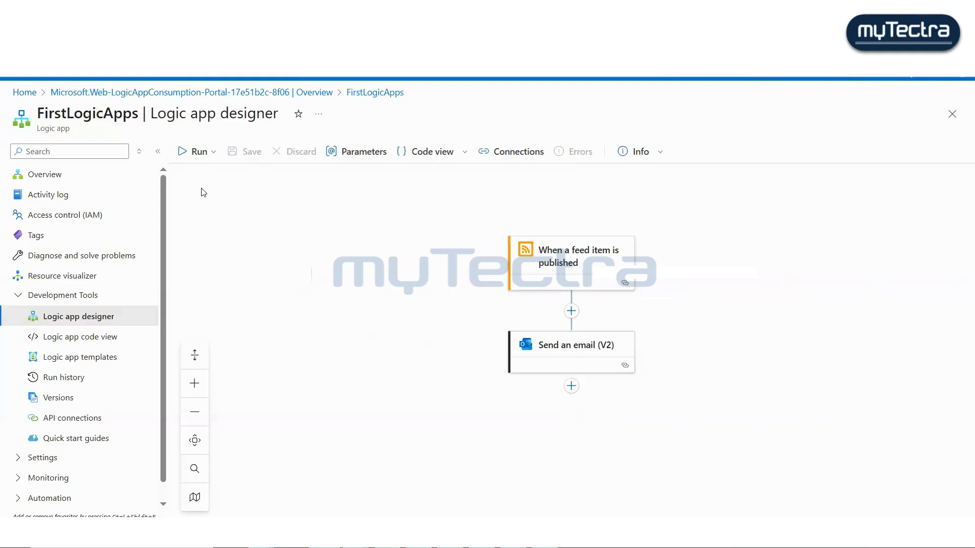
pyautogui.click(196, 152)
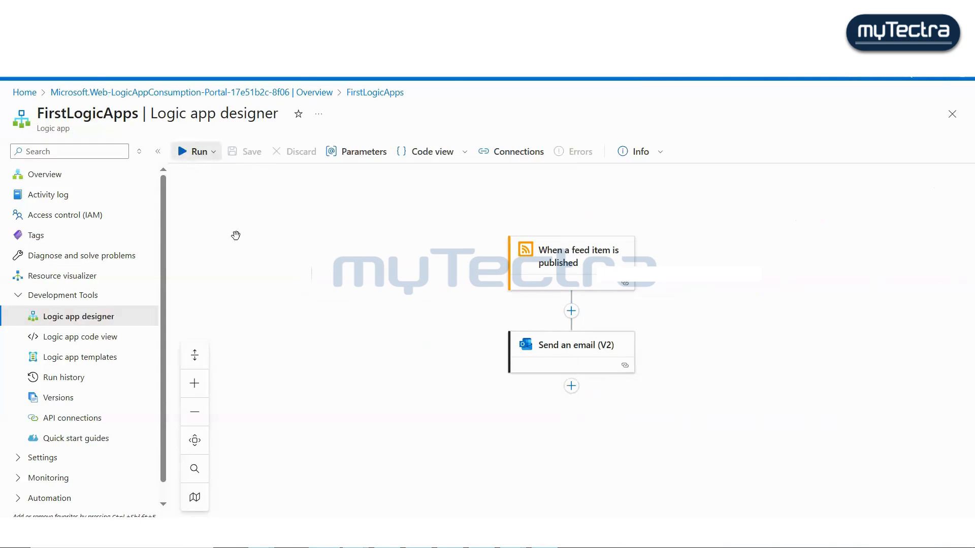
pyautogui.click(195, 175)
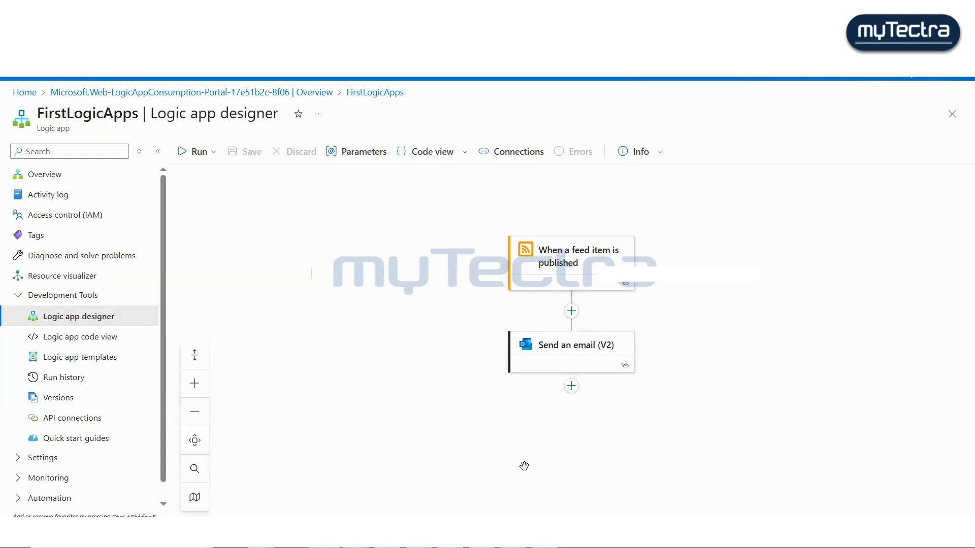
# Step: Check the Send an email (V2) parameters and run the workflow again, looking in the Gmail inbox between runs
pyautogui.click(569, 342)
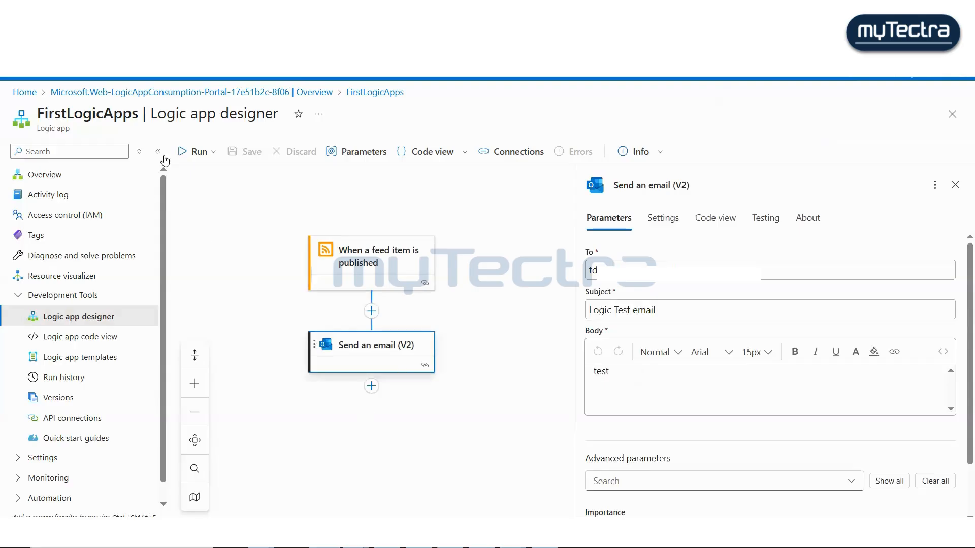
pyautogui.click(195, 152)
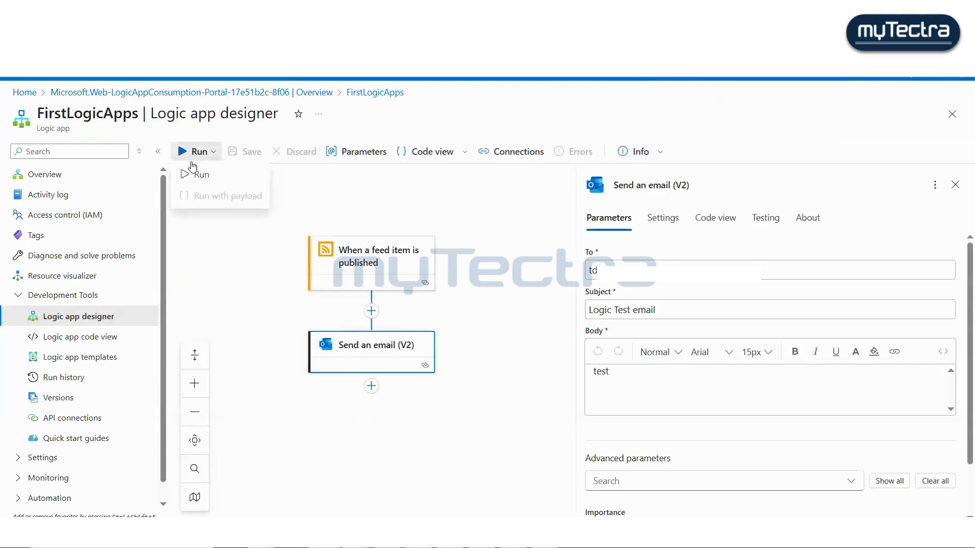
pyautogui.click(198, 174)
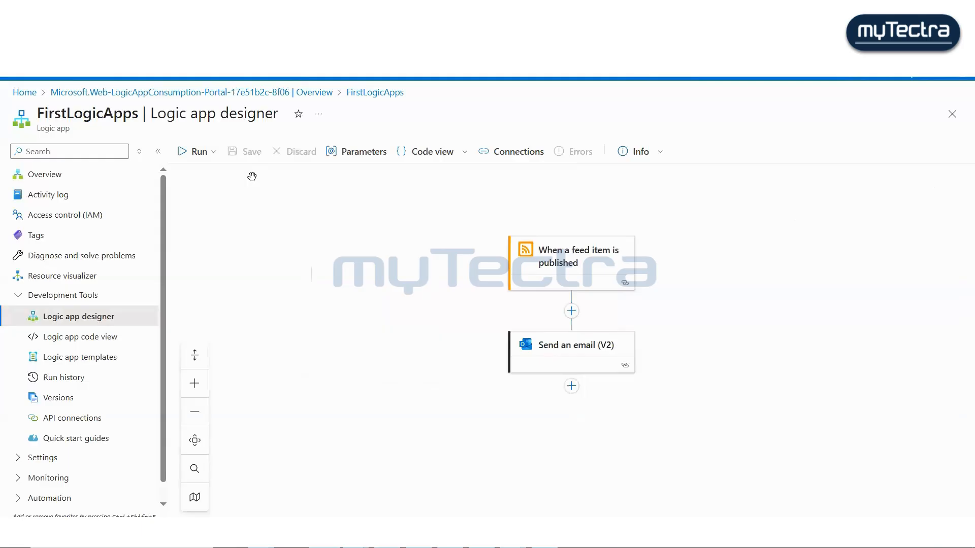
pyautogui.click(196, 152)
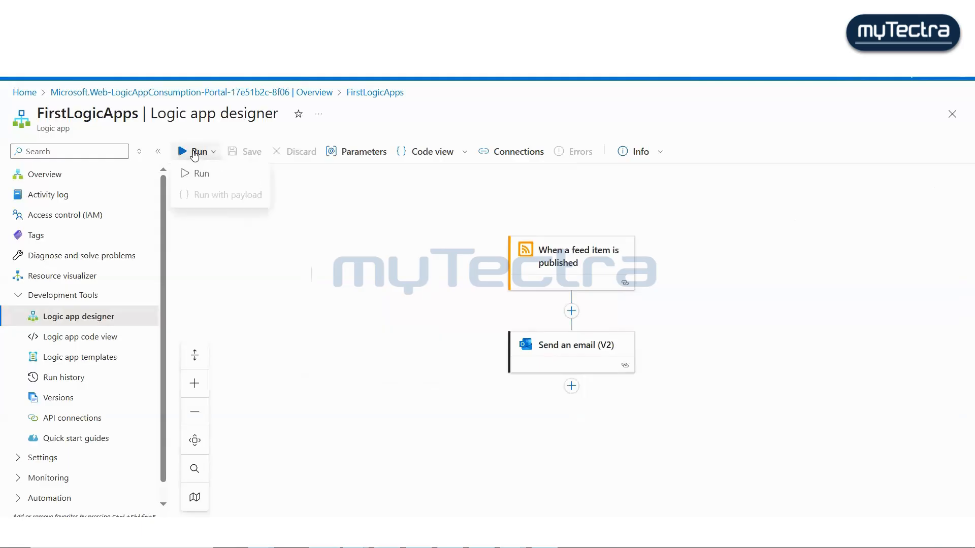
pyautogui.click(202, 175)
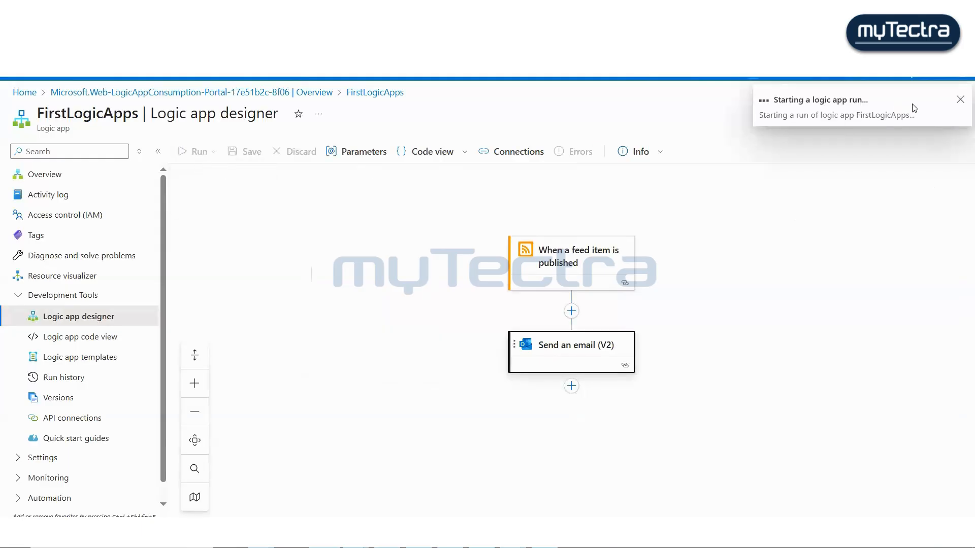
# Step: Check the runs history of FirstLogicApps, refresh its list, and return to the logic app designer
pyautogui.click(795, 150)
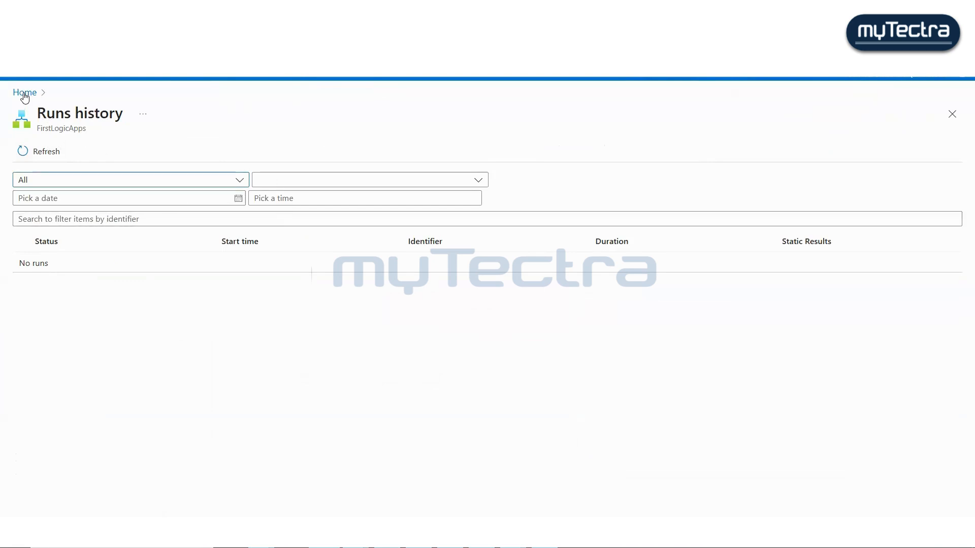
pyautogui.click(34, 154)
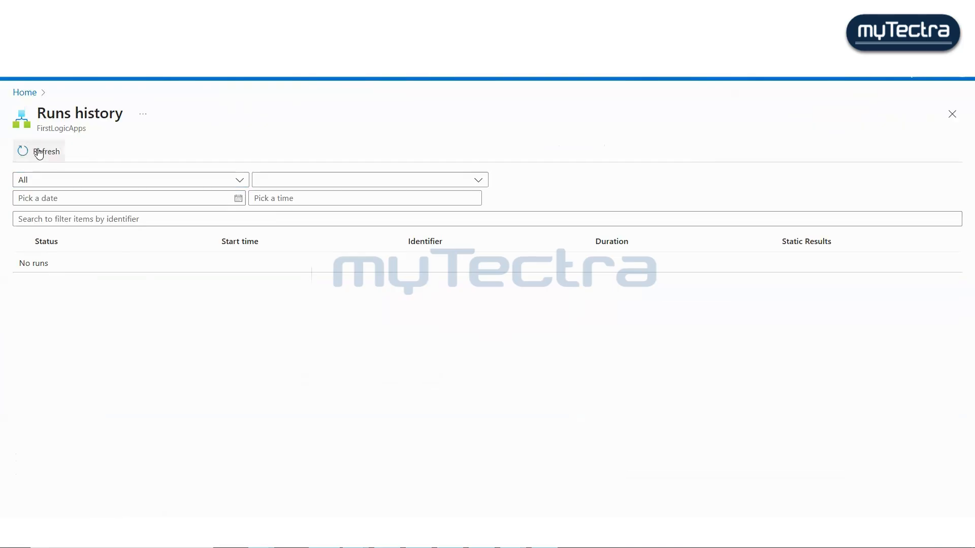
pyautogui.click(37, 152)
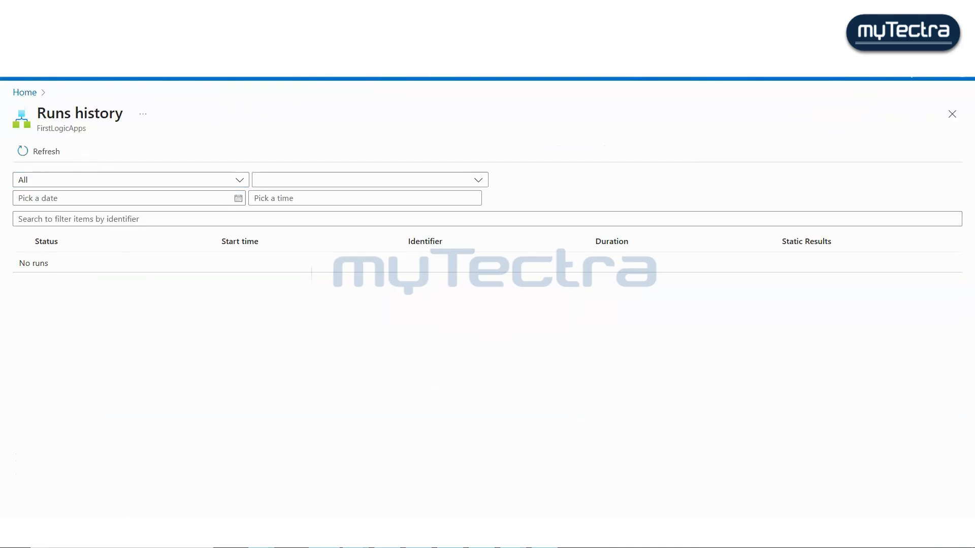
pyautogui.hotkey('alt', 'Left')
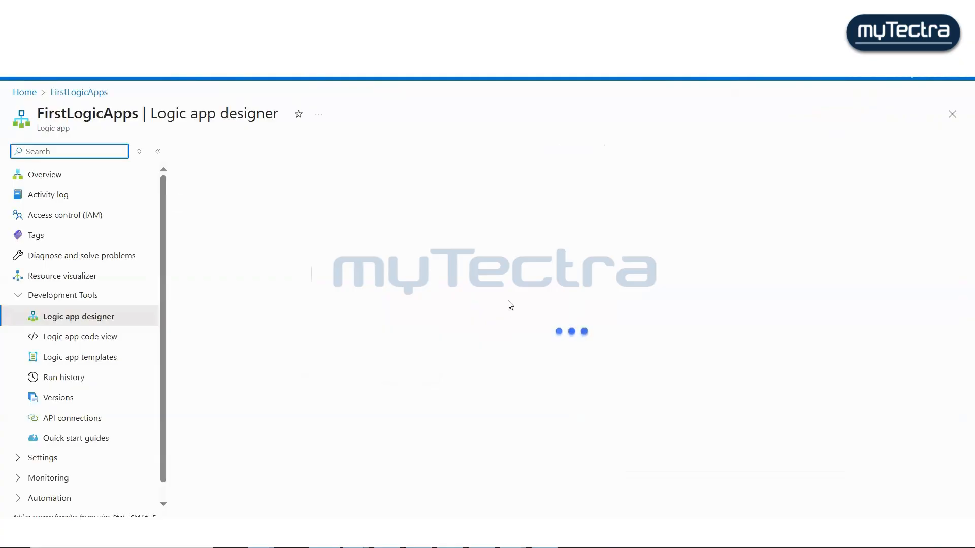
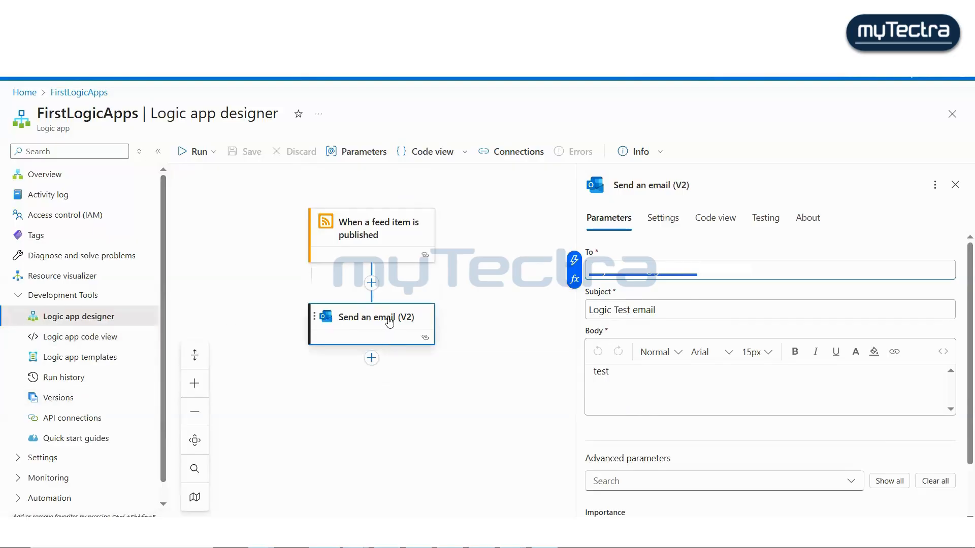
# Step: Enable the static result in the testing options of the Send an email (V2) action and run the workflow
pyautogui.click(767, 220)
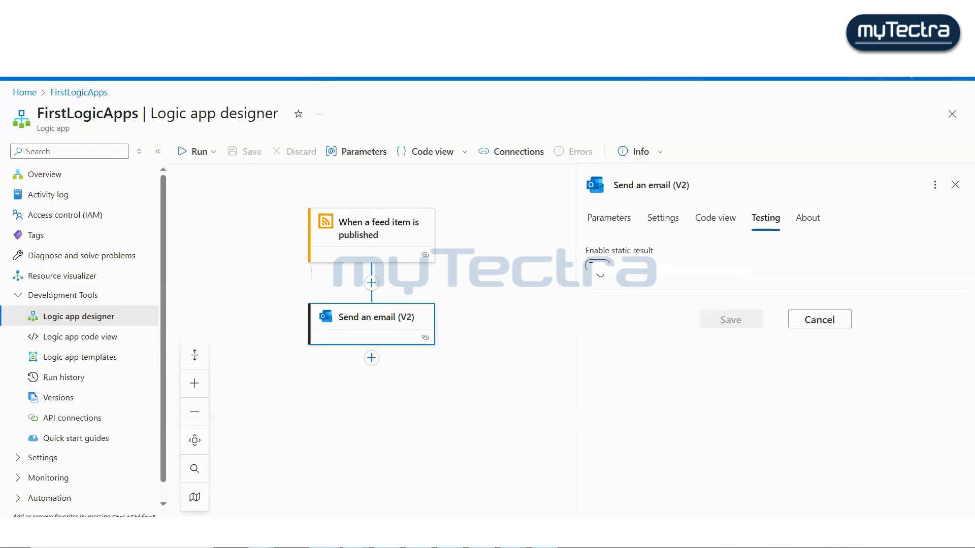
pyautogui.click(598, 265)
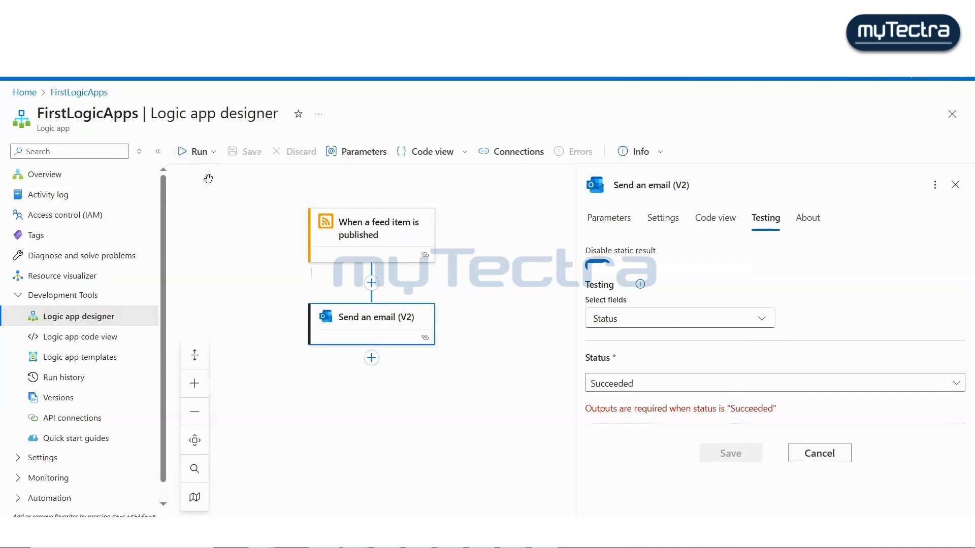
pyautogui.click(193, 151)
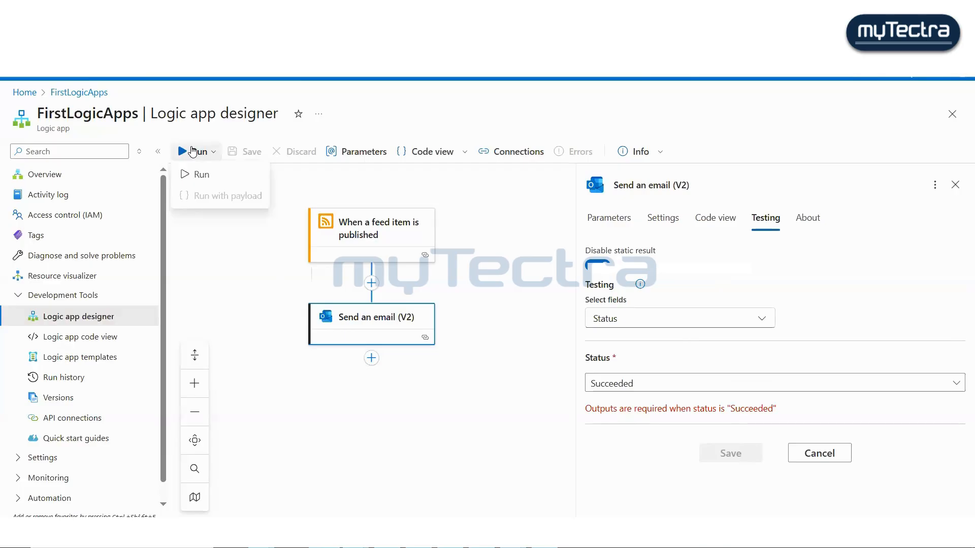
pyautogui.click(196, 174)
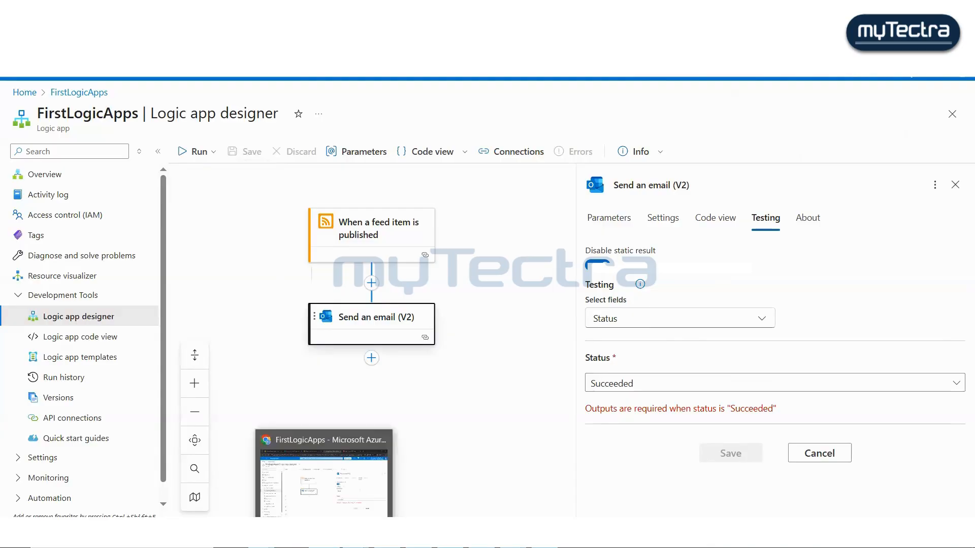
# Step: Run the workflow once more, check its runs history, and return to the logic app designer
pyautogui.click(197, 152)
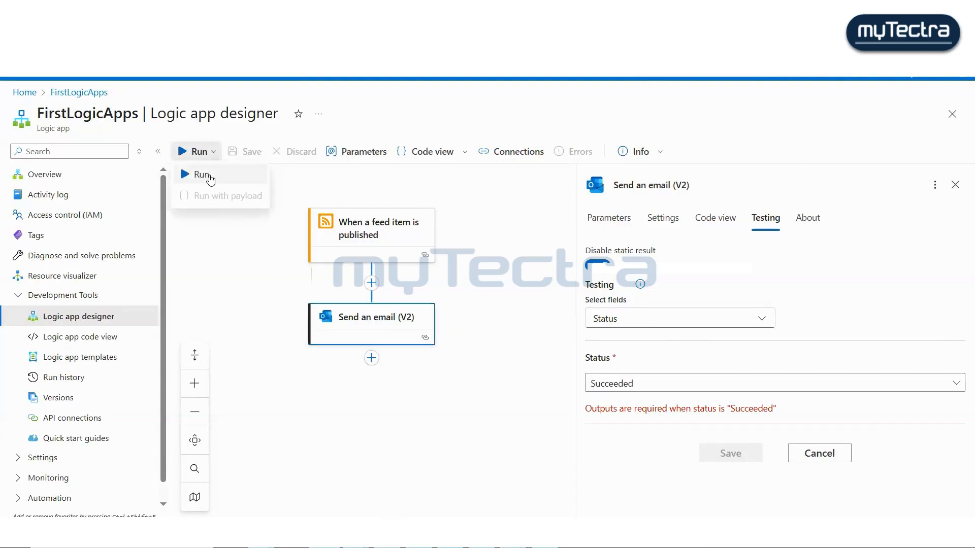
pyautogui.click(208, 174)
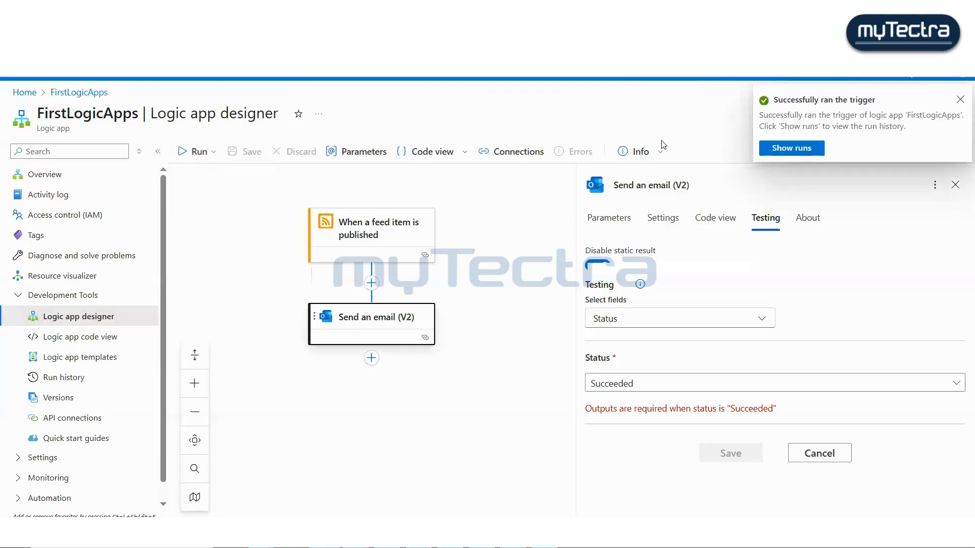
pyautogui.click(809, 151)
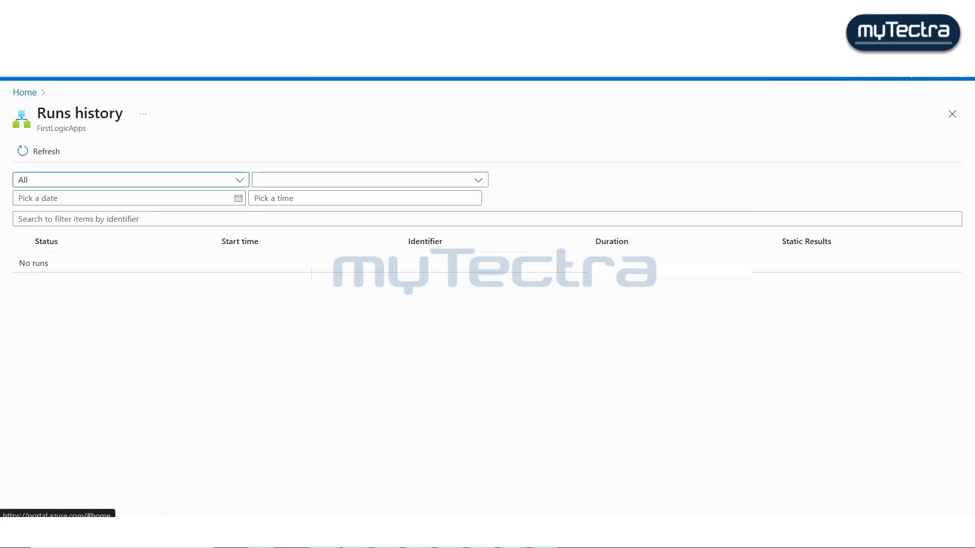
pyautogui.hotkey('alt', 'Left')
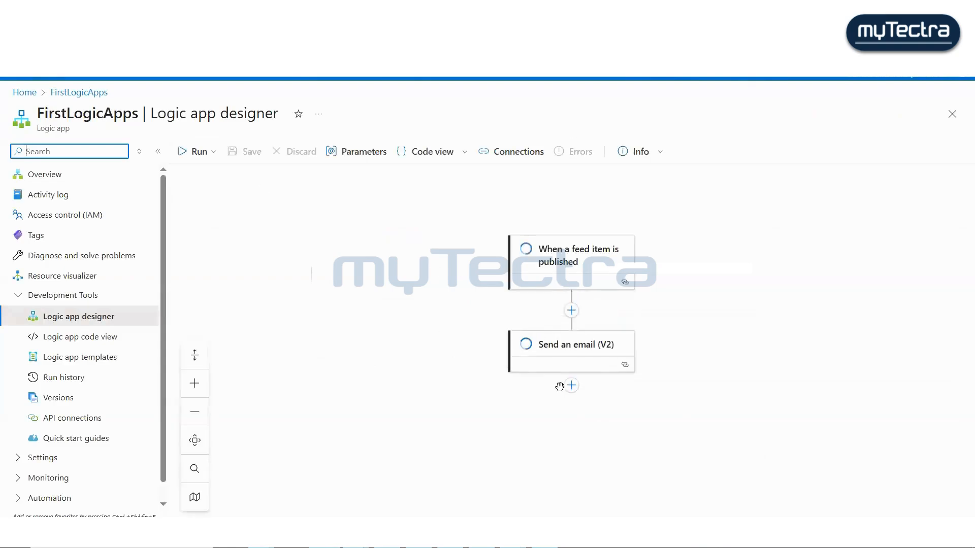
# Step: Expand the item-check recurrence settings of the When a feed item is published trigger and clear its start time
pyautogui.click(592, 255)
pyautogui.scroll(-1, 730, 399)
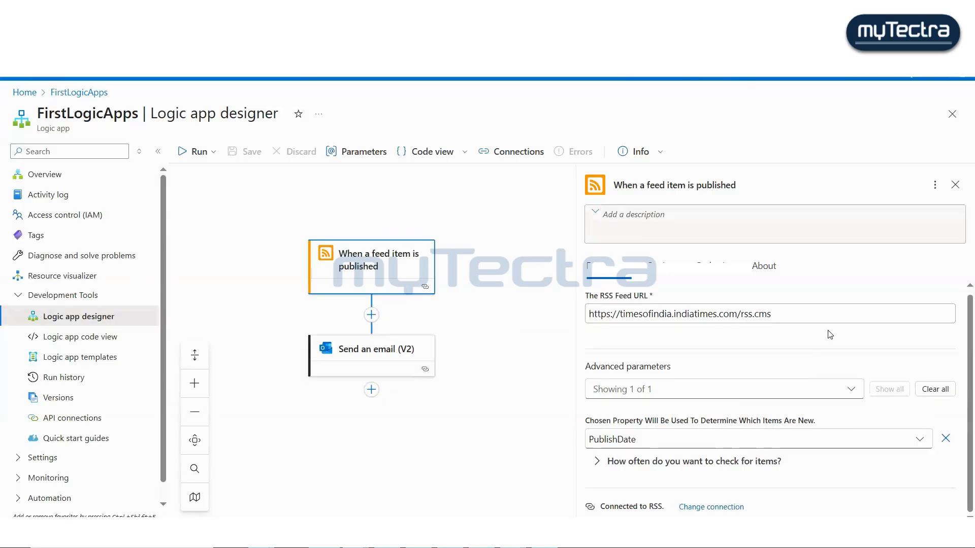
pyautogui.click(598, 461)
pyautogui.scroll(-3, 665, 445)
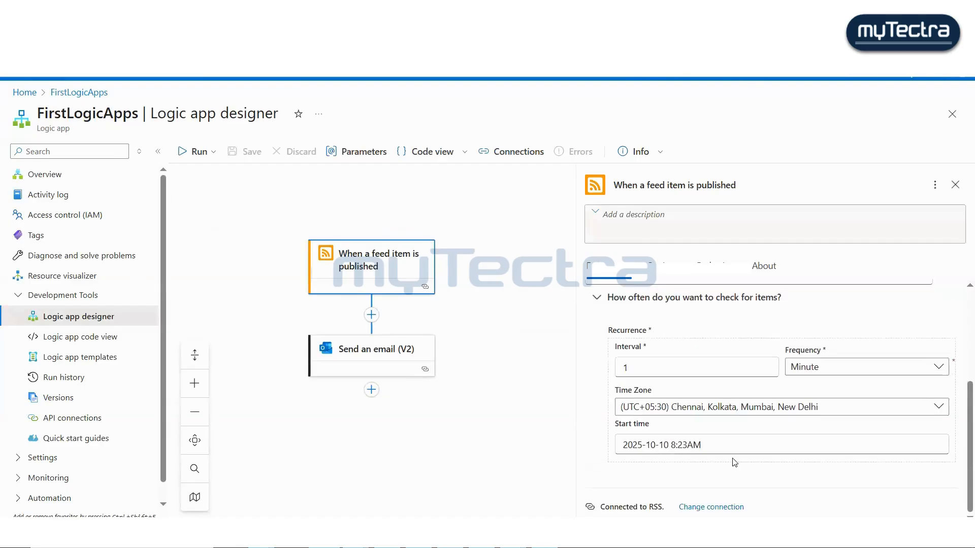
pyautogui.click(674, 445)
pyautogui.moveTo(601, 444); pyautogui.dragTo(525, 444)
pyautogui.hotkey('ctrl', 'c')
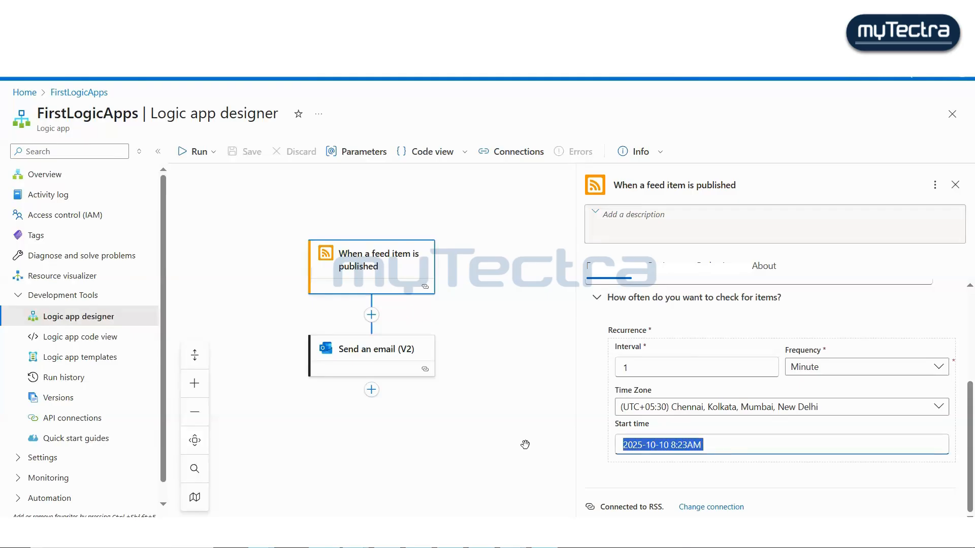
pyautogui.press('BackSpace')
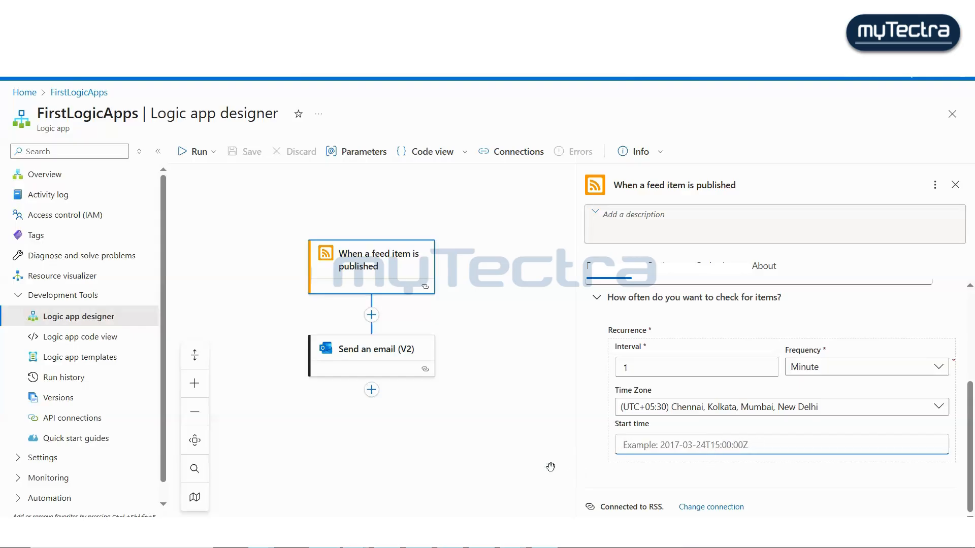
# Step: Select Minute as the trigger's recurrence frequency and paste the start time 2025-10-10 8:23AM
pyautogui.click(826, 368)
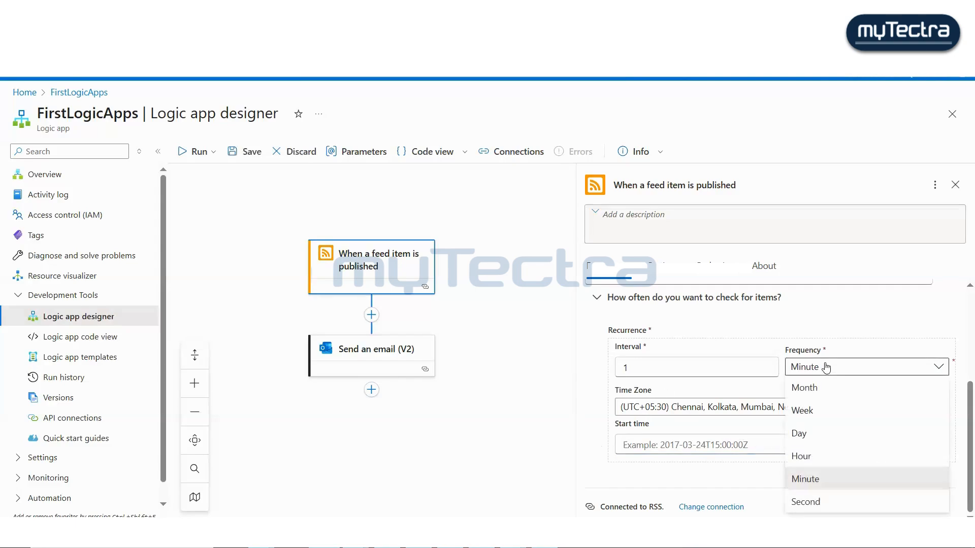
pyautogui.click(818, 482)
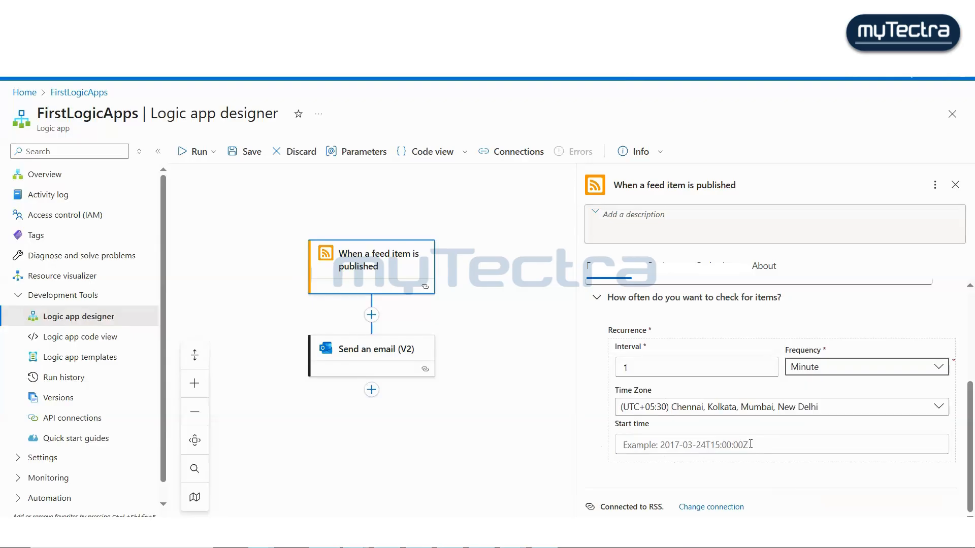
pyautogui.click(715, 445)
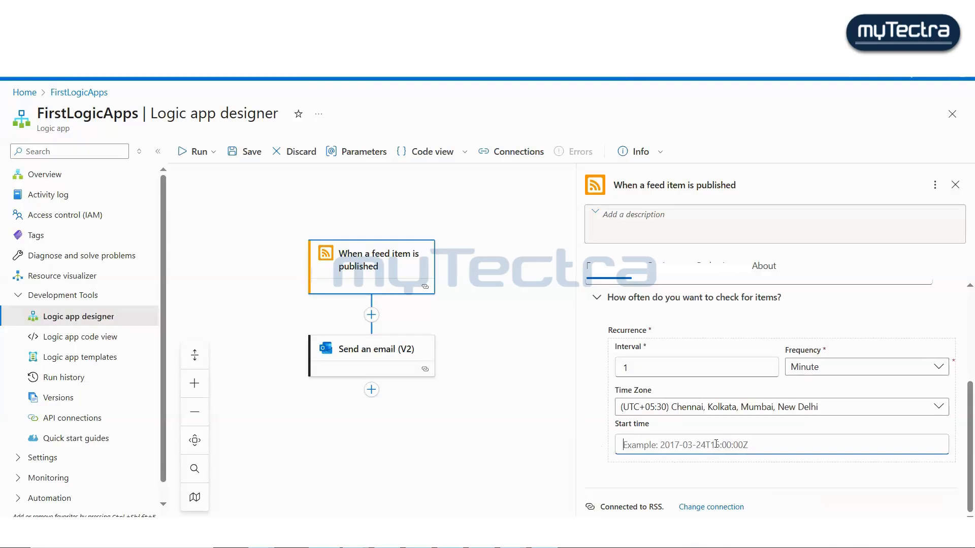
pyautogui.hotkey('ctrl', 'v')
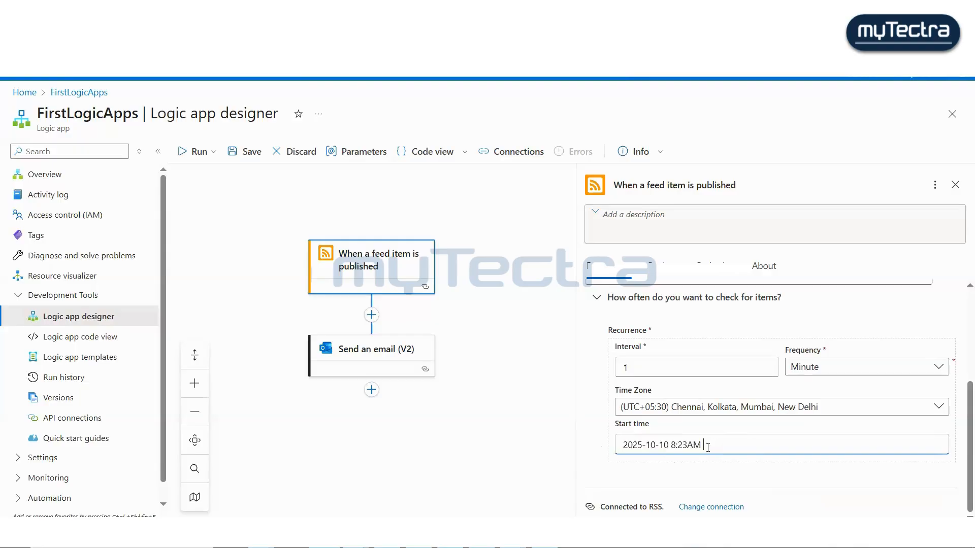
# Step: Change the trigger's start time to 2025-10-10 T 08:23 and save the workflow
pyautogui.click(688, 444)
pyautogui.moveTo(705, 442); pyautogui.dragTo(611, 453)
pyautogui.hotkey('ctrl', 'c')
pyautogui.press('BackSpace')
pyautogui.press('BackSpace')
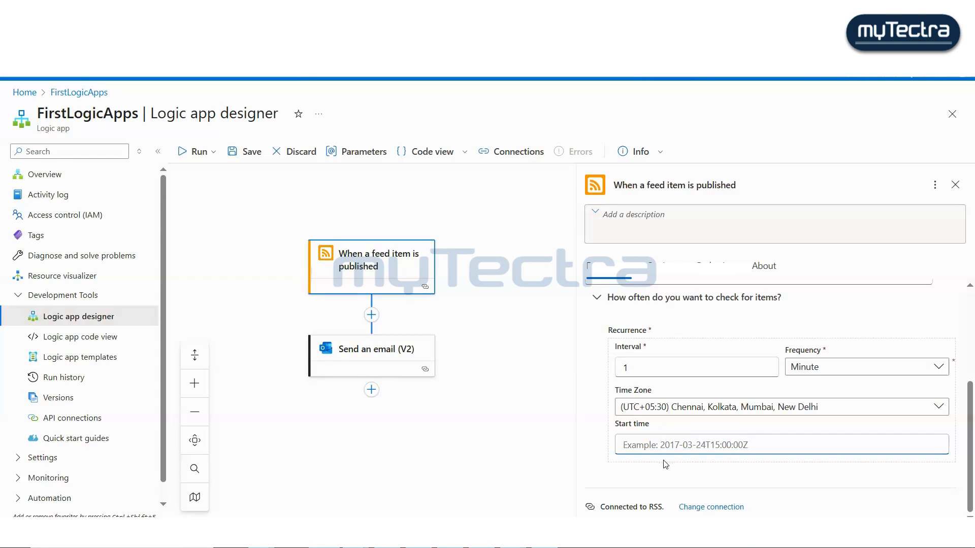
pyautogui.hotkey('ctrl', 'v')
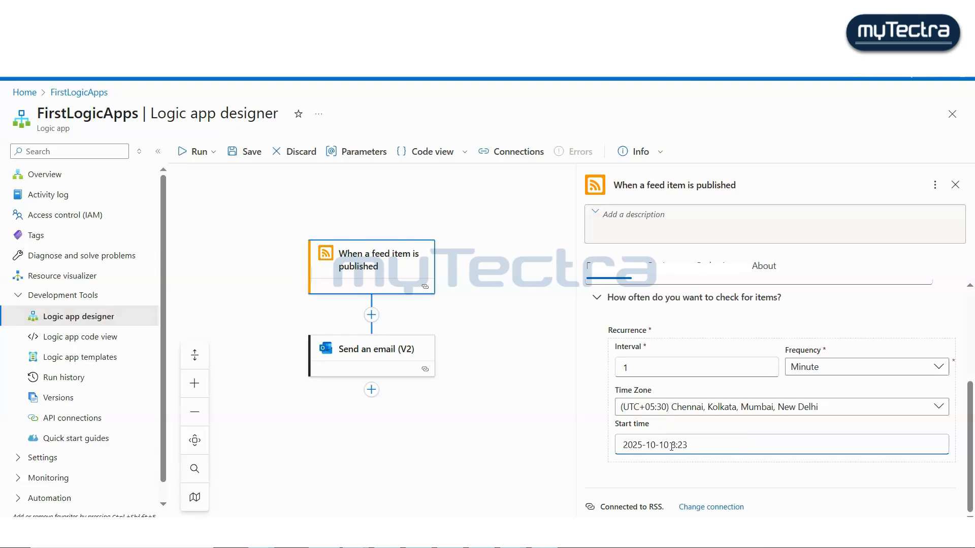
pyautogui.click(672, 445)
pyautogui.write('T 0')
pyautogui.click(250, 153)
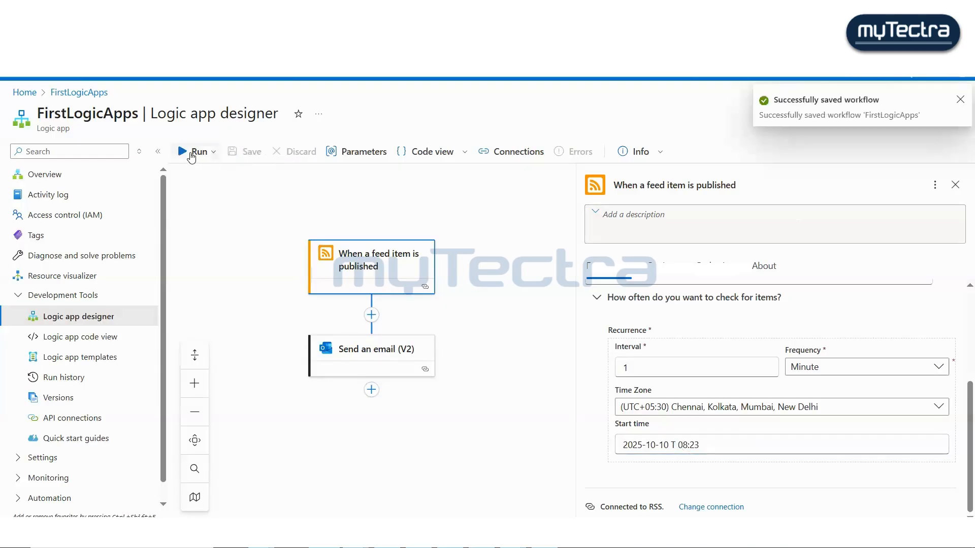
# Step: Clear the start time of the RSS trigger's recurrence, close its settings, and save the workflow
pyautogui.click(191, 153)
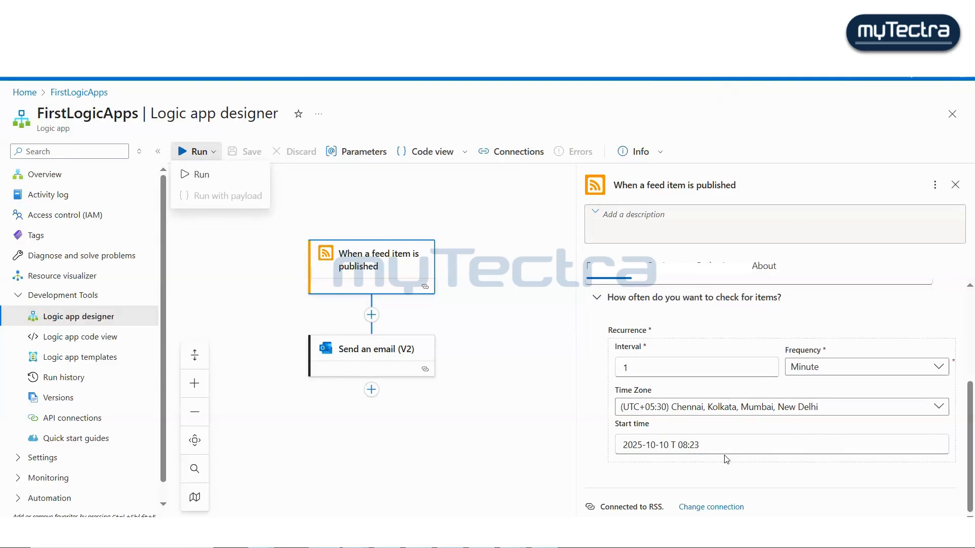
pyautogui.moveTo(723, 443); pyautogui.dragTo(622, 445)
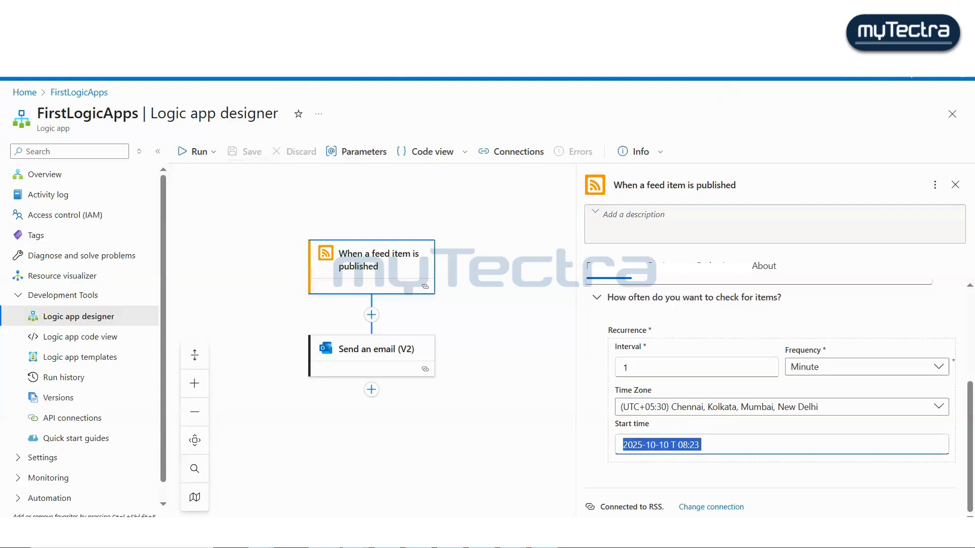
pyautogui.press('BackSpace')
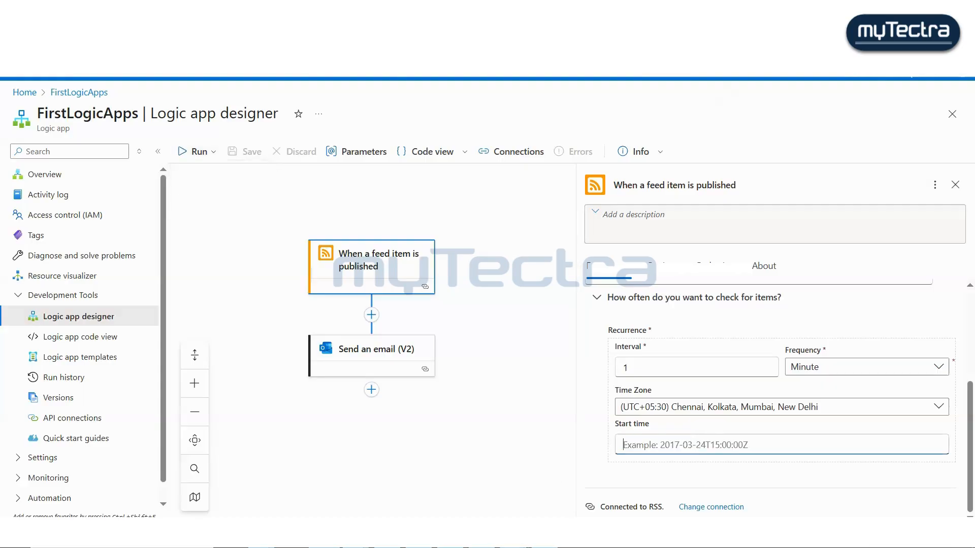
pyautogui.rightClick(889, 538)
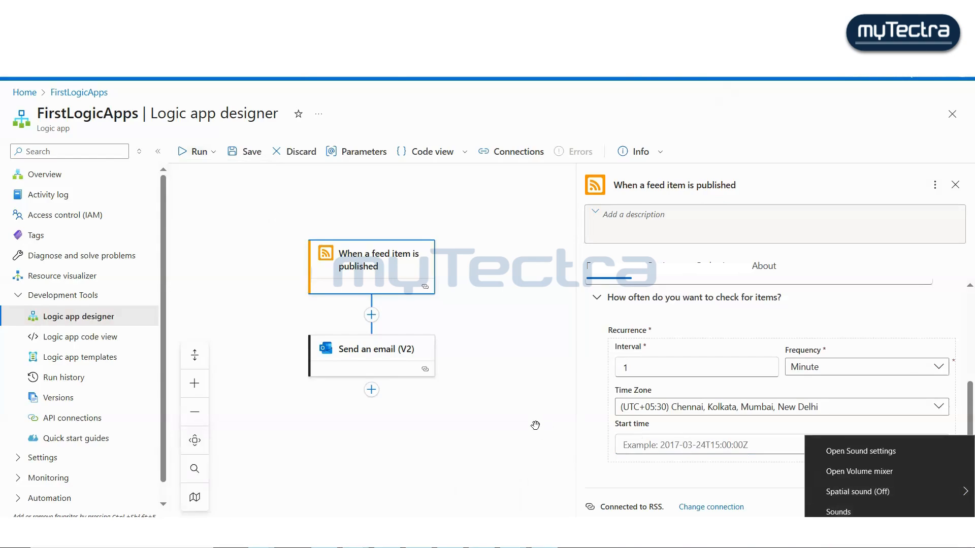
pyautogui.click(490, 315)
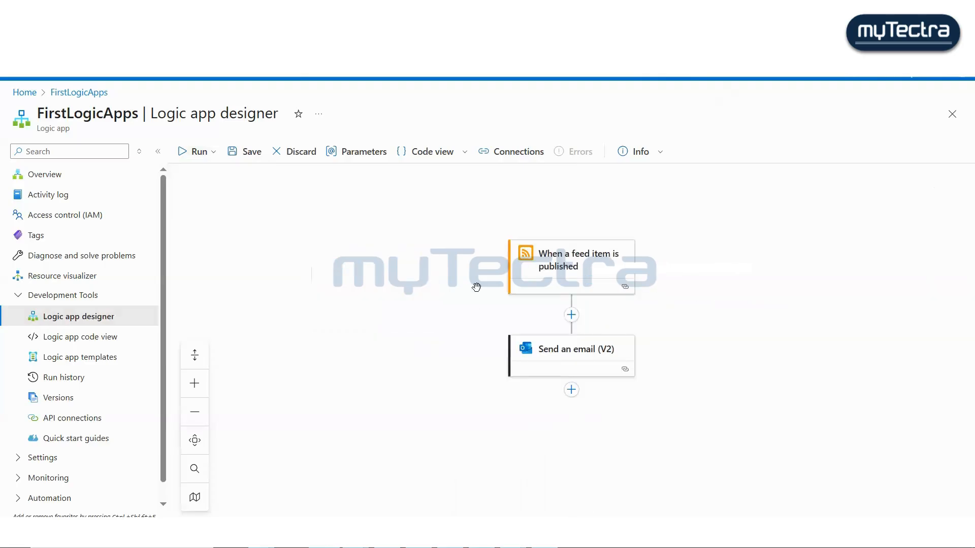
pyautogui.click(248, 151)
# Step: Run the saved workflow and check the runs history of FirstLogicApps, refreshing the list
pyautogui.click(199, 152)
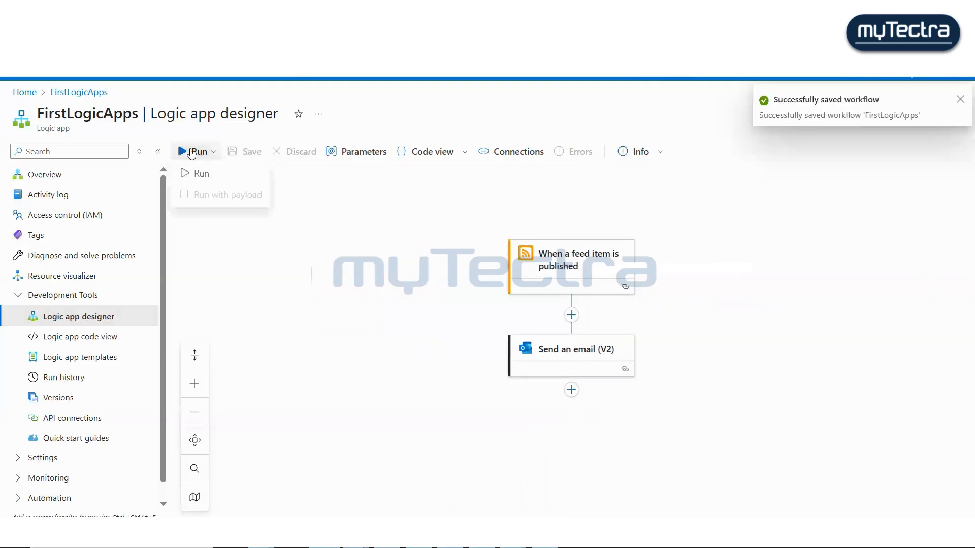
pyautogui.click(200, 174)
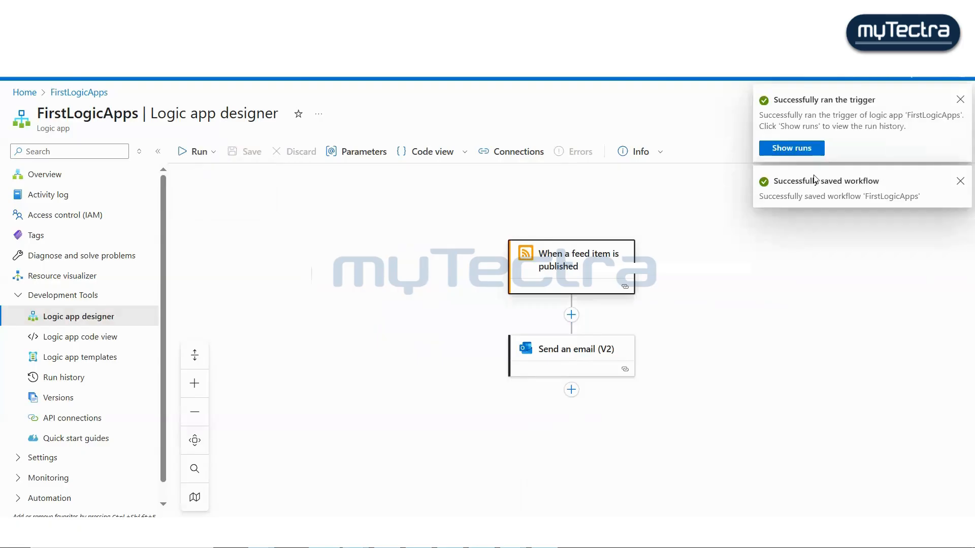
pyautogui.click(780, 150)
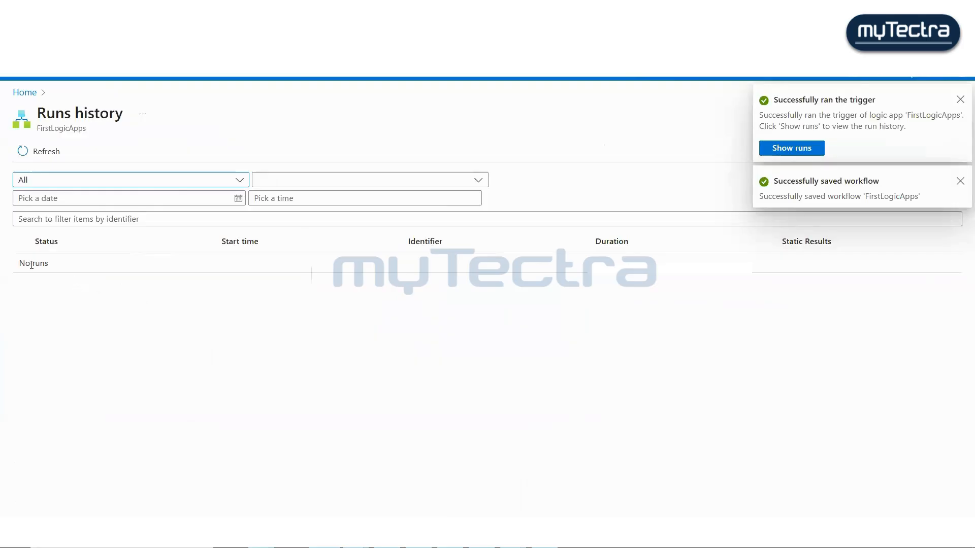
pyautogui.click(91, 199)
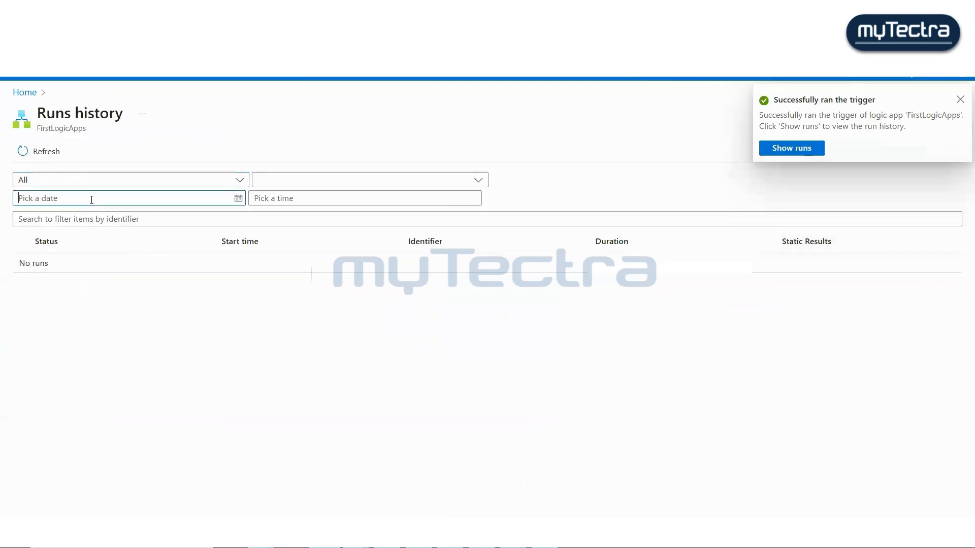
pyautogui.click(41, 155)
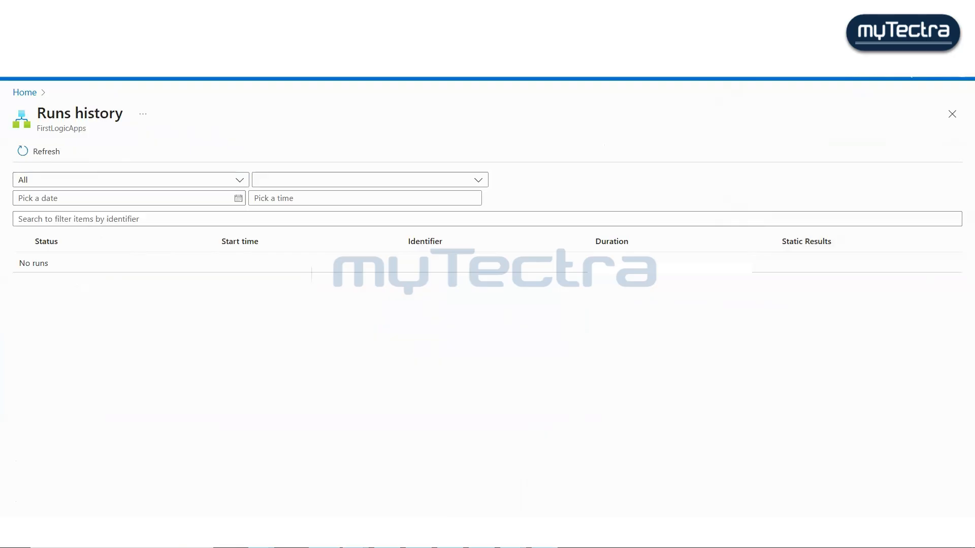
pyautogui.hotkey('alt', 'Left')
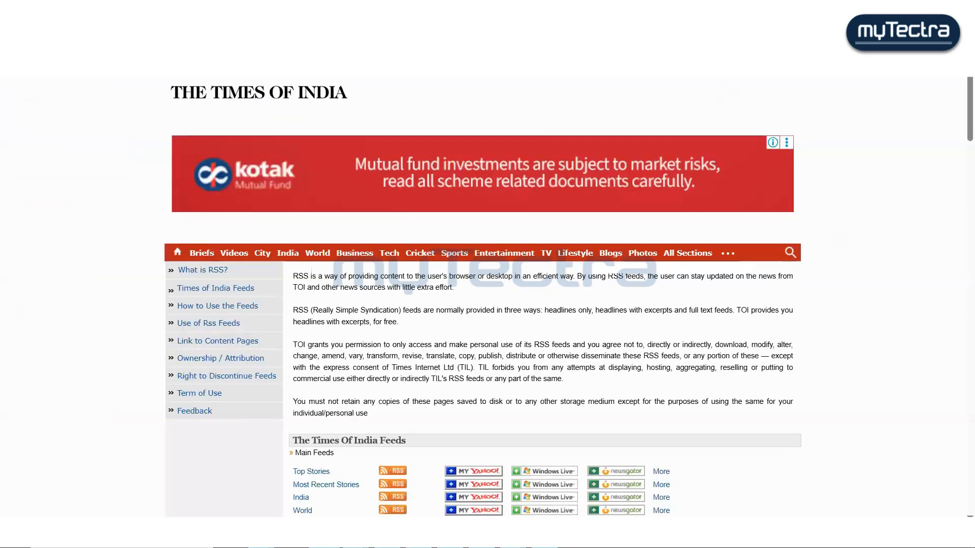
pyautogui.hotkey('alt', 'Left')
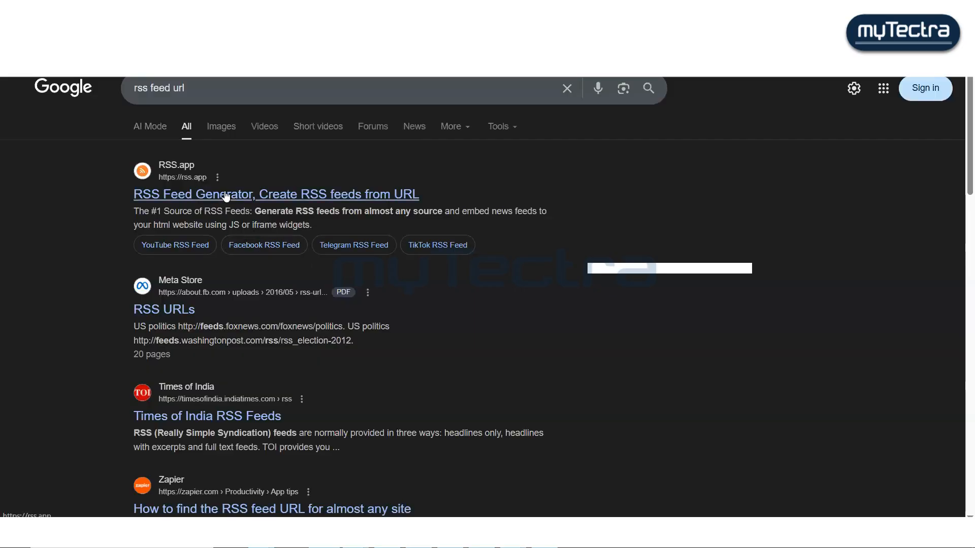
pyautogui.scroll(-3, 366, 426)
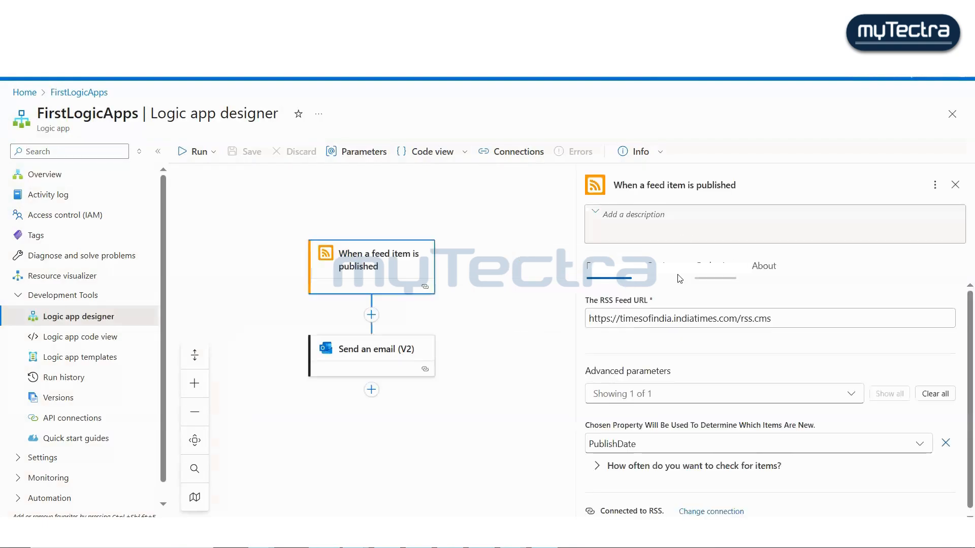
pyautogui.doubleClick(677, 313)
pyautogui.tripleClick(677, 313)
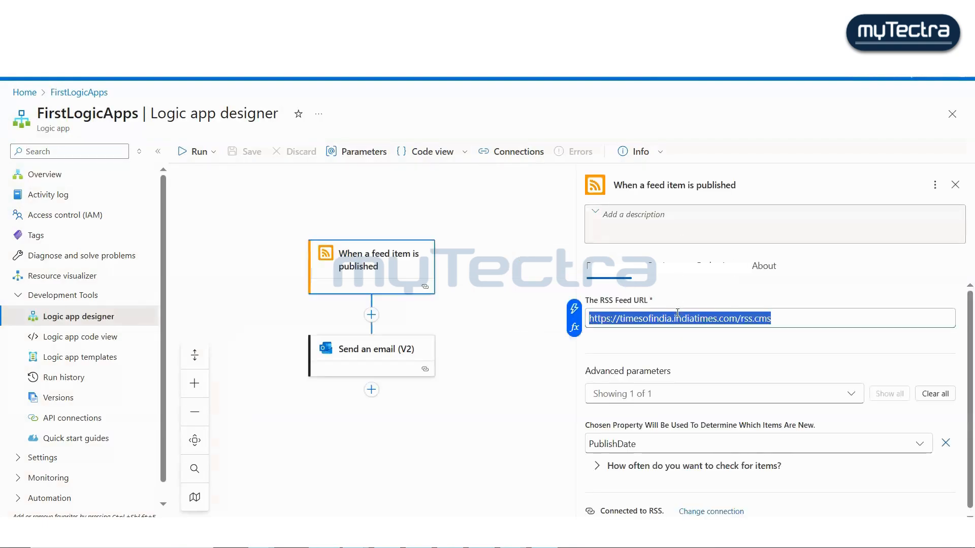
pyautogui.write('https://zapier.com/blog/how-to-find-rss-feed-url/')
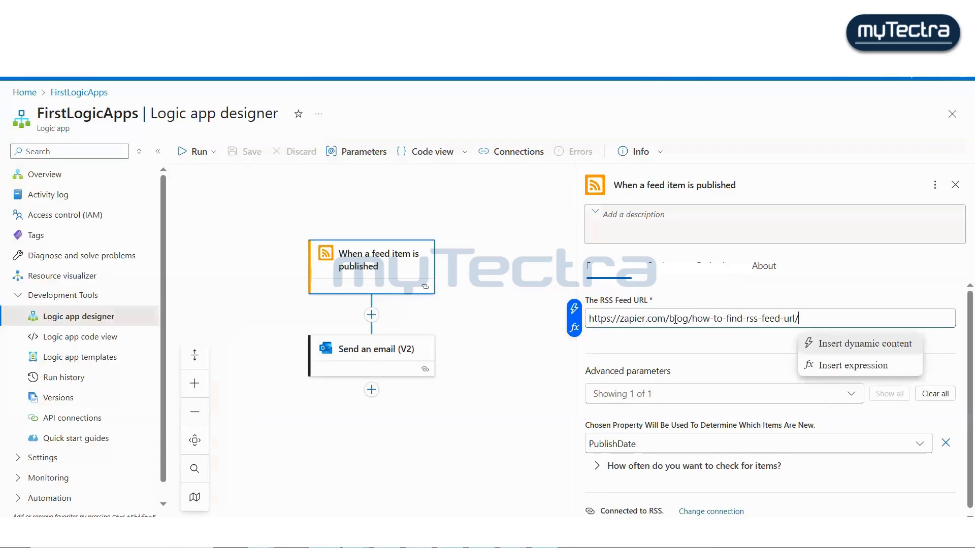
pyautogui.click(533, 361)
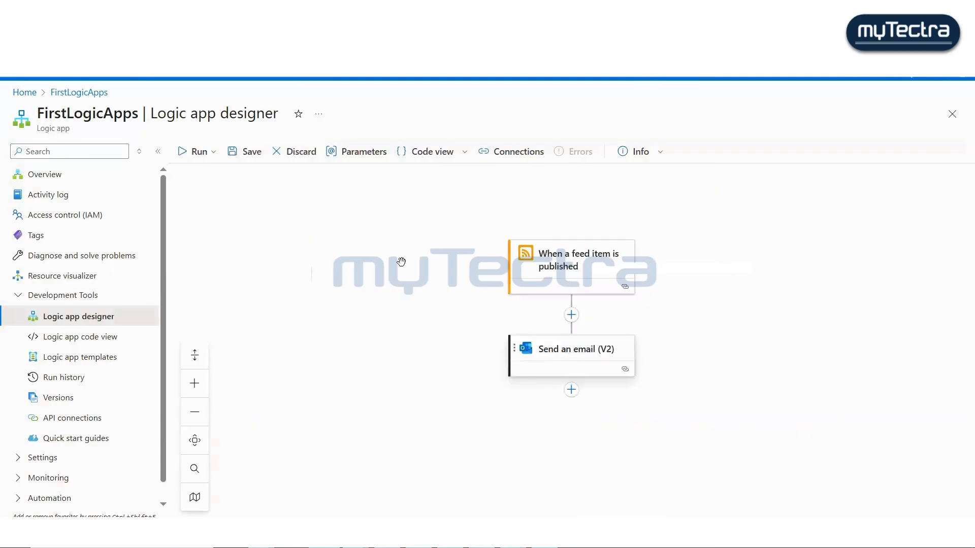
# Step: Save and run the workflow, and check the runs history of FirstLogicApps before returning to the designer
pyautogui.click(252, 155)
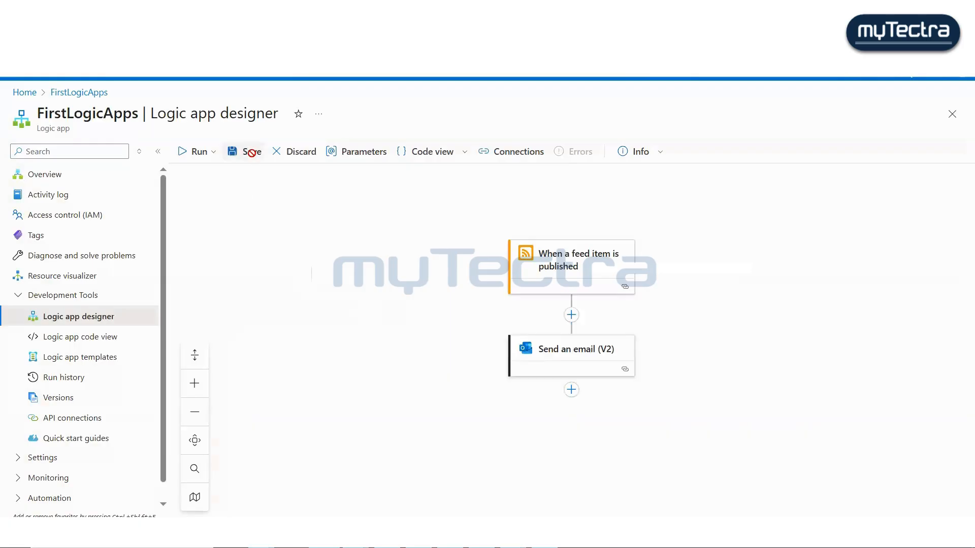
pyautogui.click(187, 154)
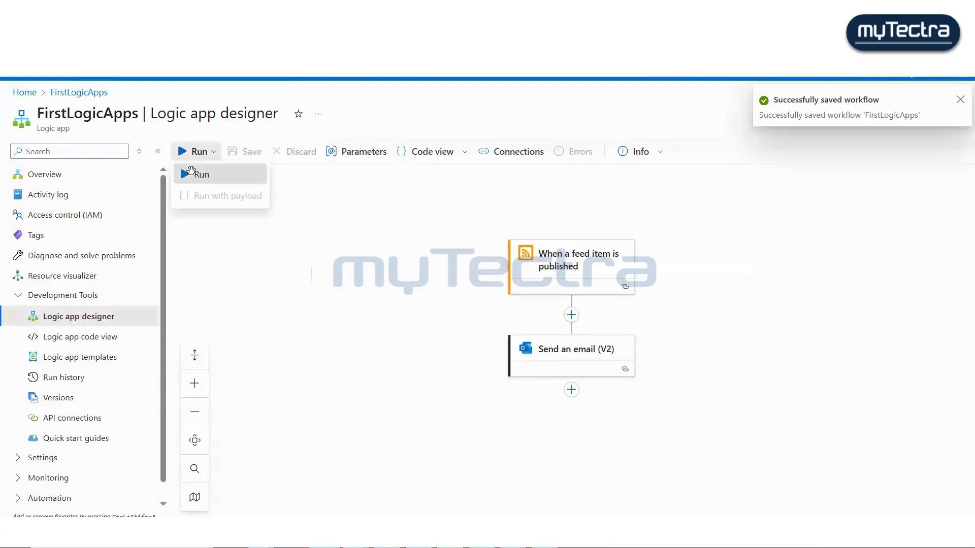
pyautogui.click(195, 174)
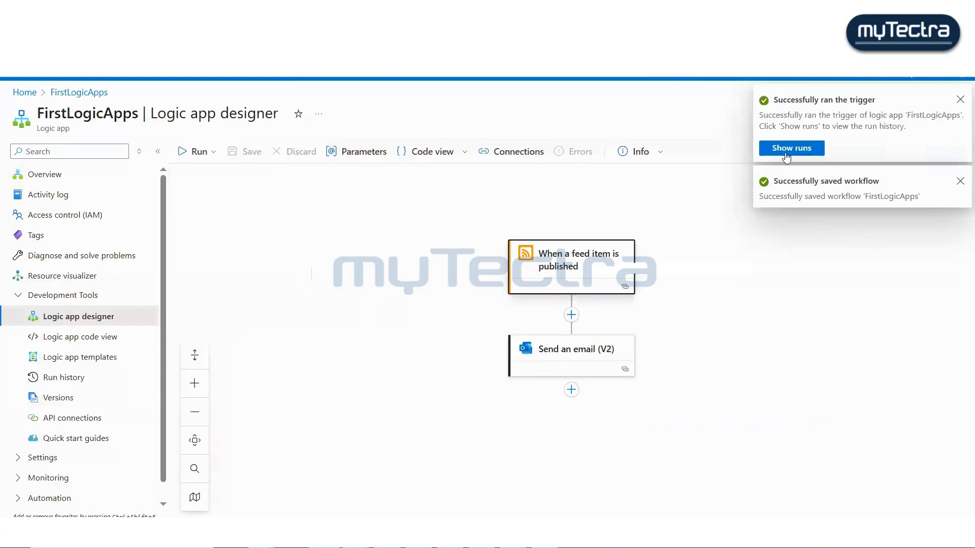
pyautogui.click(786, 147)
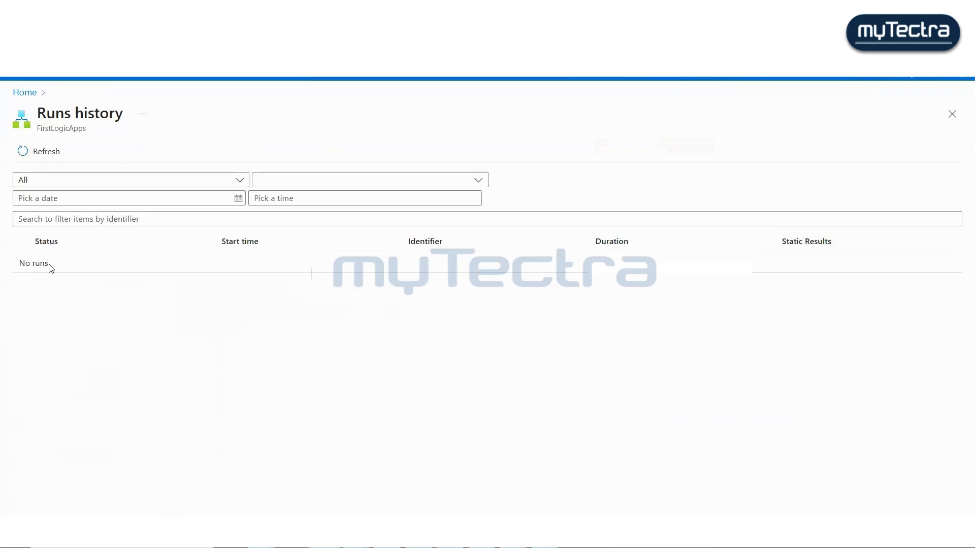
pyautogui.tripleClick(24, 264)
pyautogui.click(14, 40)
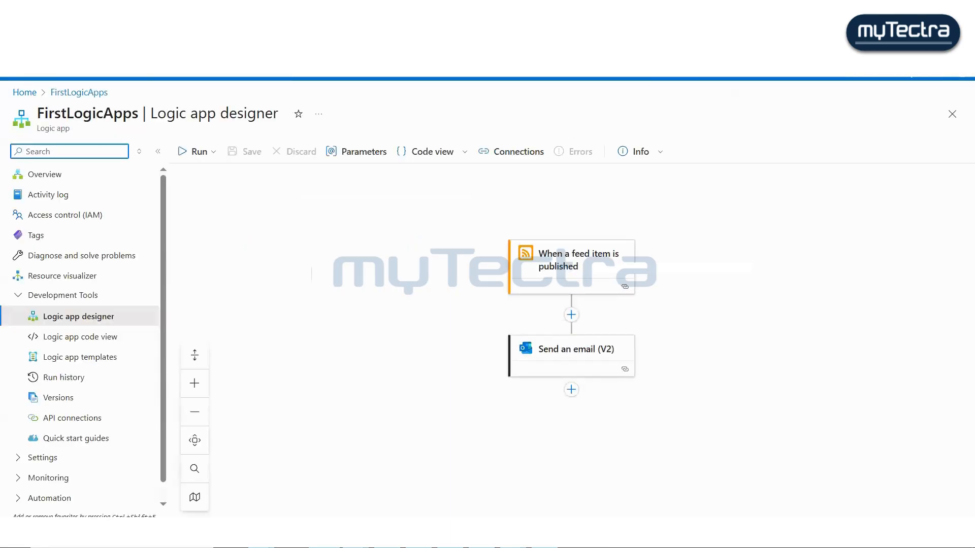
pyautogui.click(664, 14)
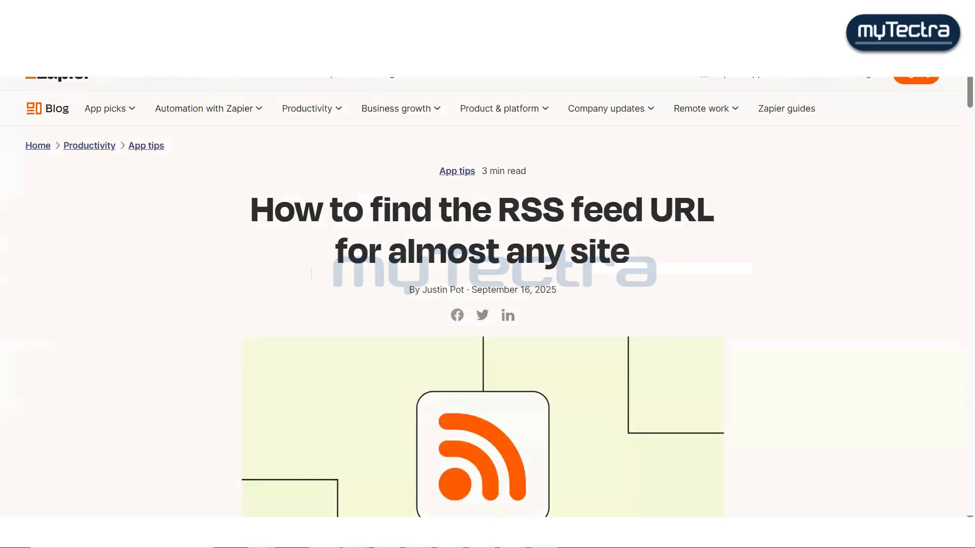
pyautogui.click(14, 37)
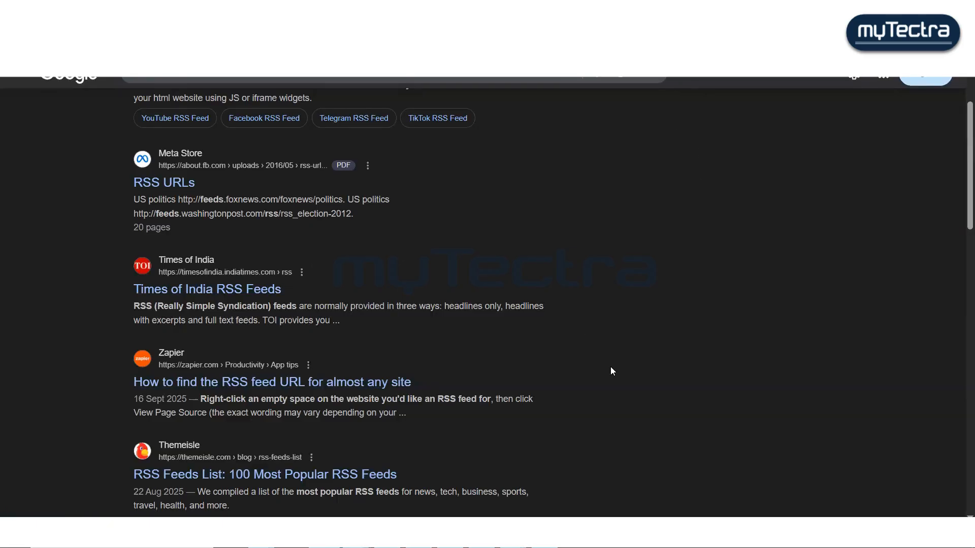
pyautogui.scroll(-4, 610, 368)
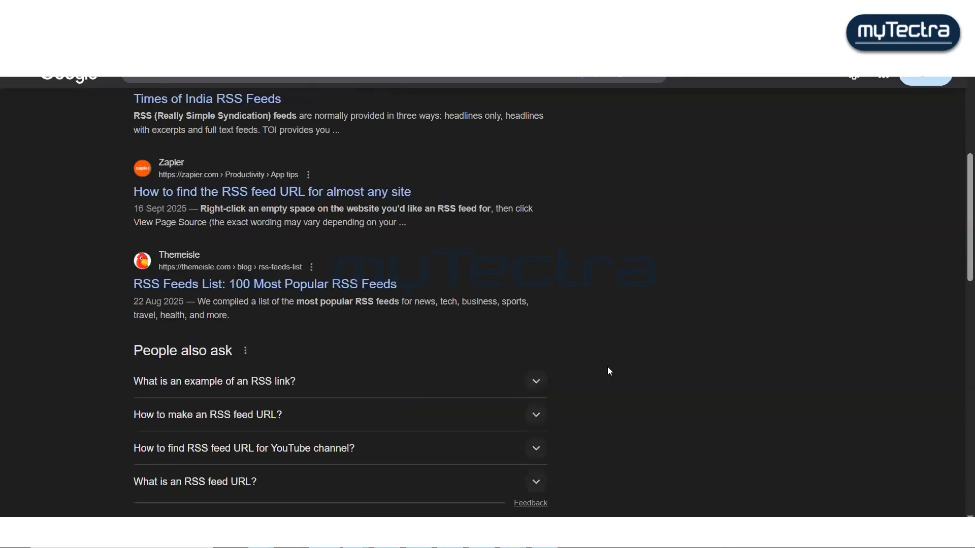
pyautogui.click(271, 289)
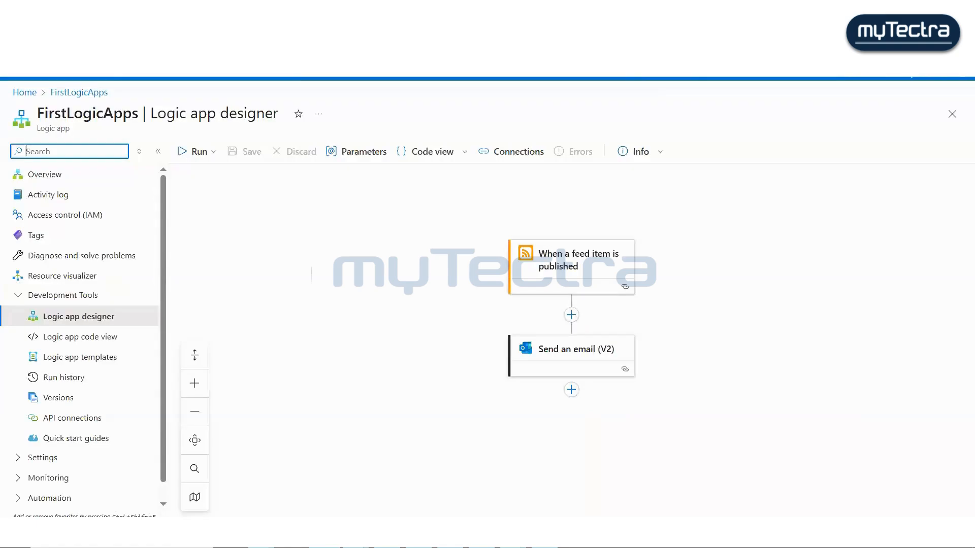
pyautogui.click(587, 265)
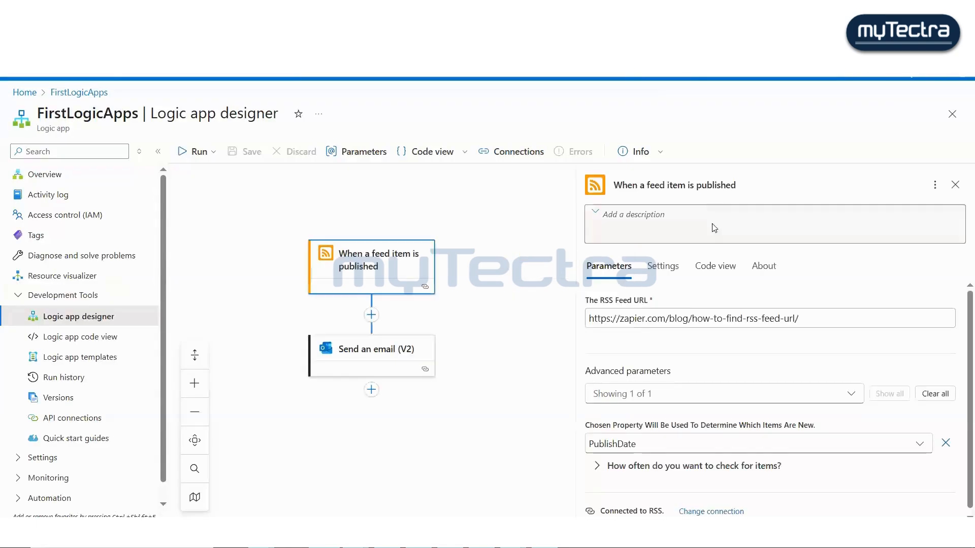
pyautogui.click(687, 318)
pyautogui.hotkey('ctrl', 'a')
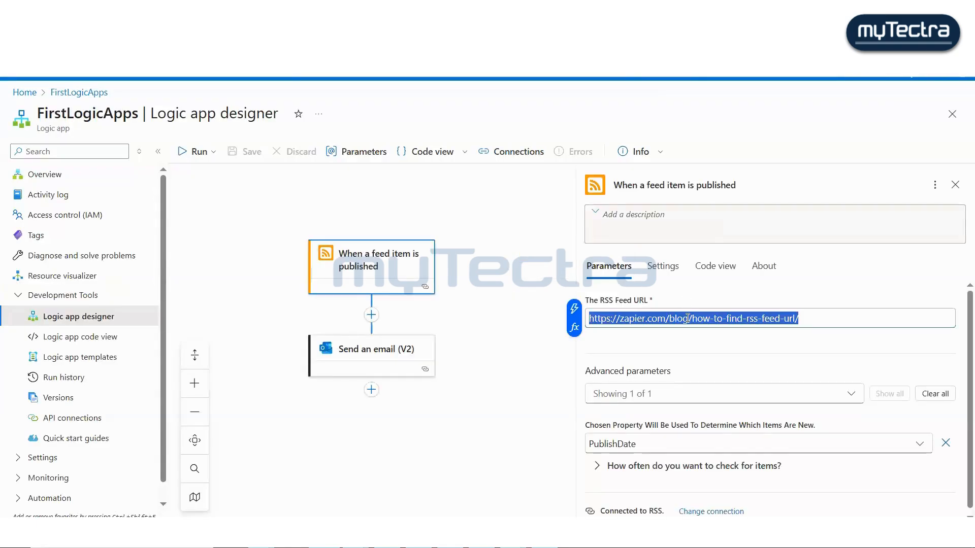
pyautogui.write('https://themeisle.com/blog/rss-feeds-list/#gref')
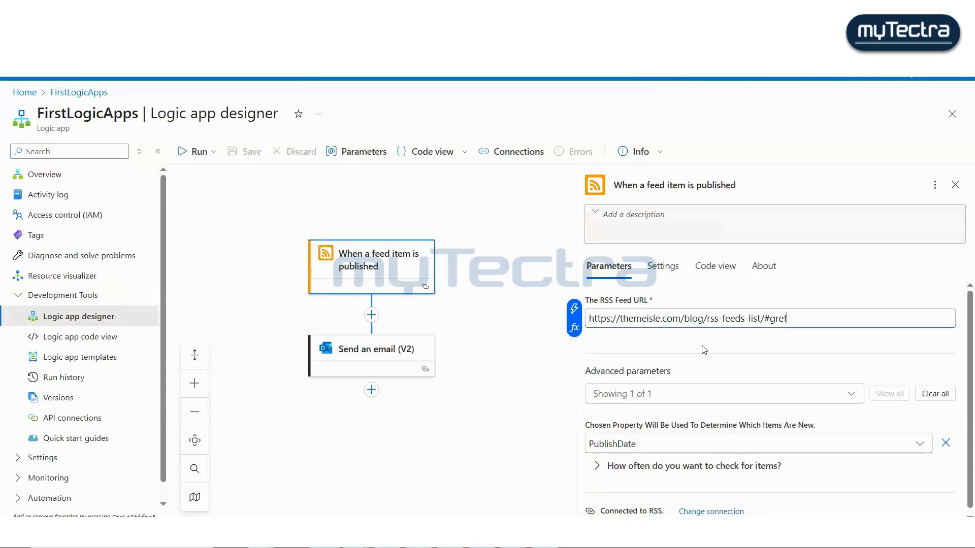
# Step: Try a custom value for the property that determines new feed items, reselect PublishDate, and save the workflow
pyautogui.click(677, 451)
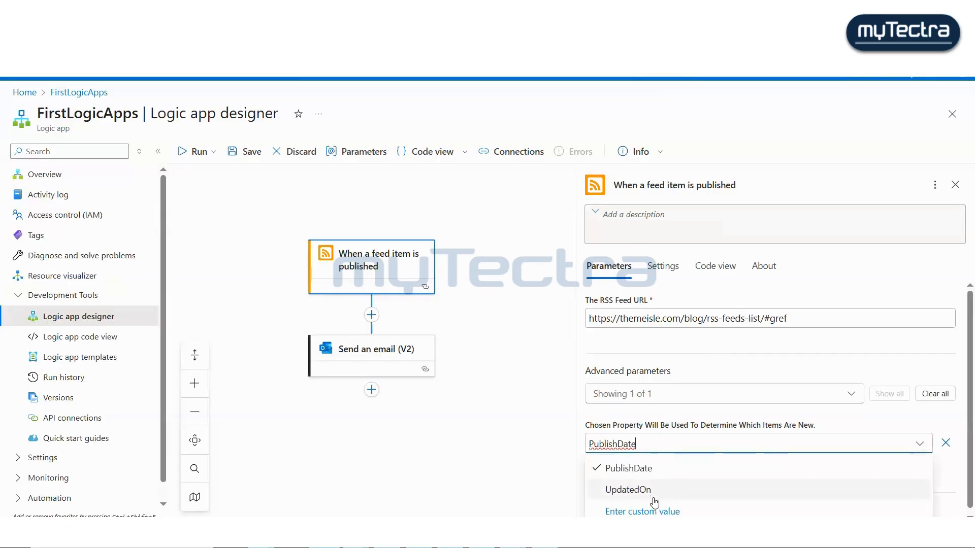
pyautogui.click(654, 511)
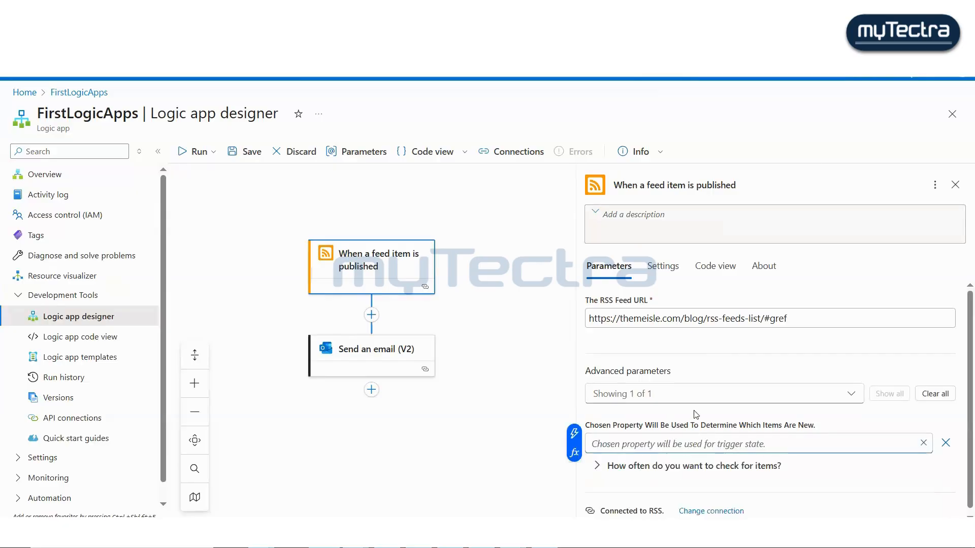
pyautogui.scroll(-1, 696, 414)
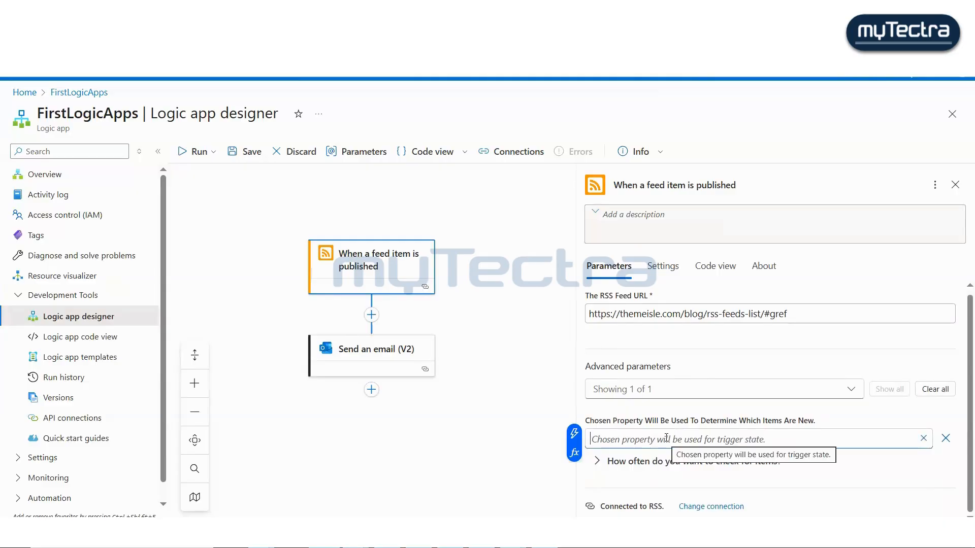
pyautogui.click(923, 438)
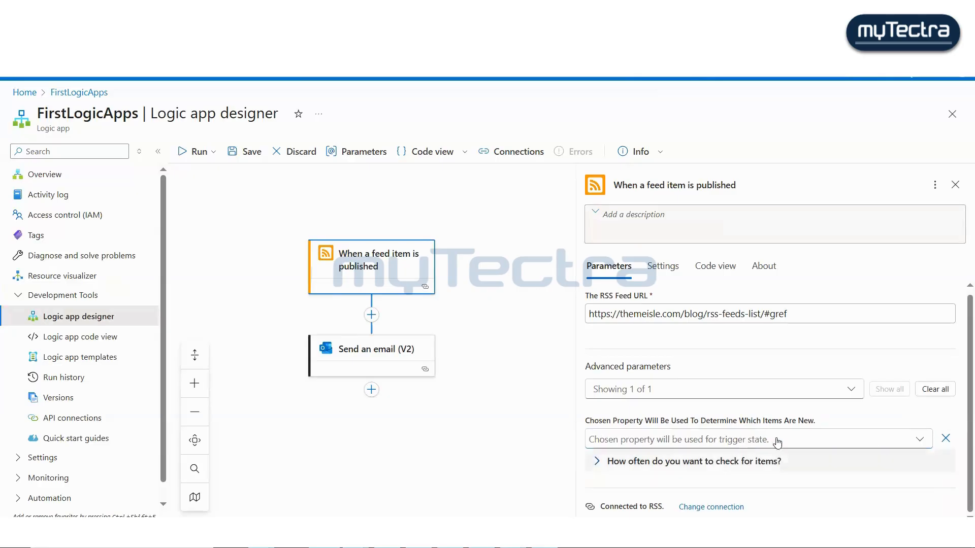
pyautogui.click(761, 440)
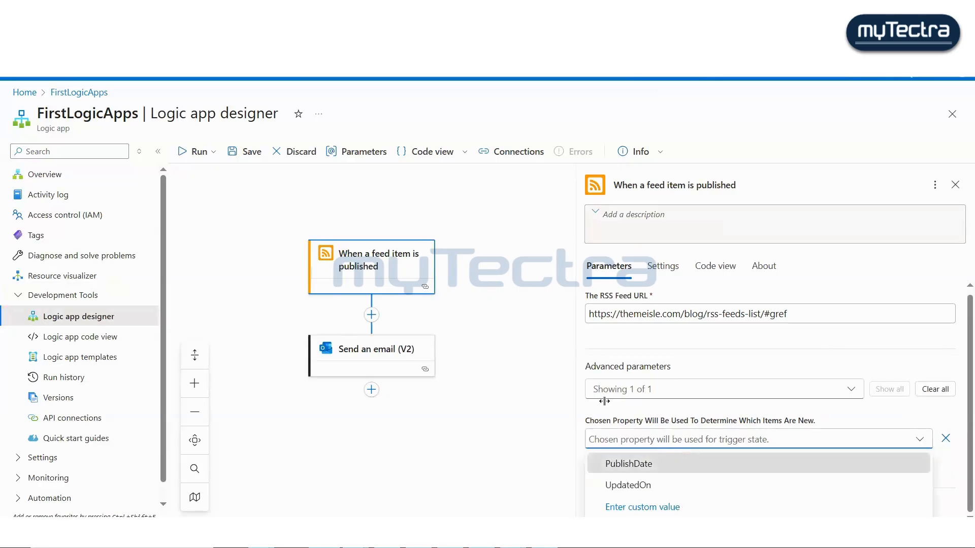
pyautogui.click(660, 464)
pyautogui.click(208, 158)
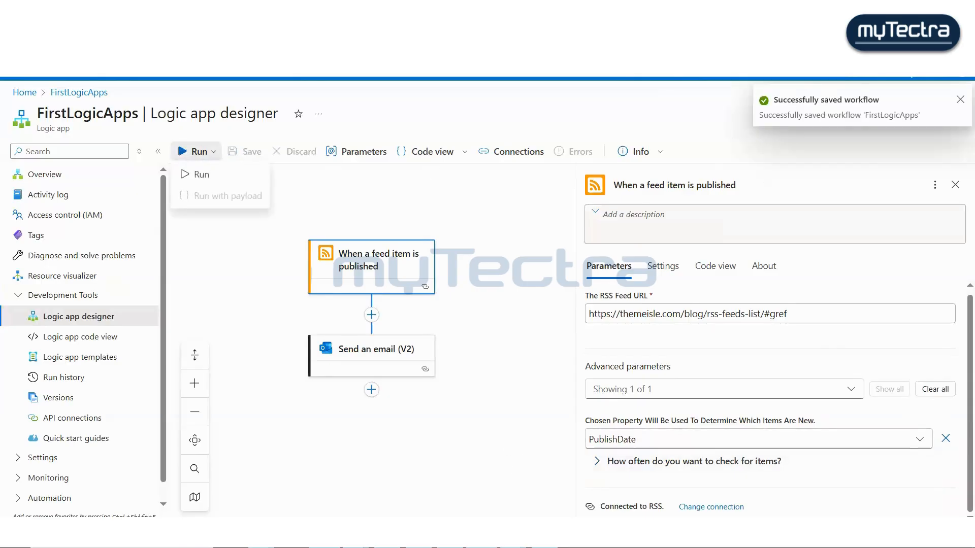
pyautogui.click(513, 537)
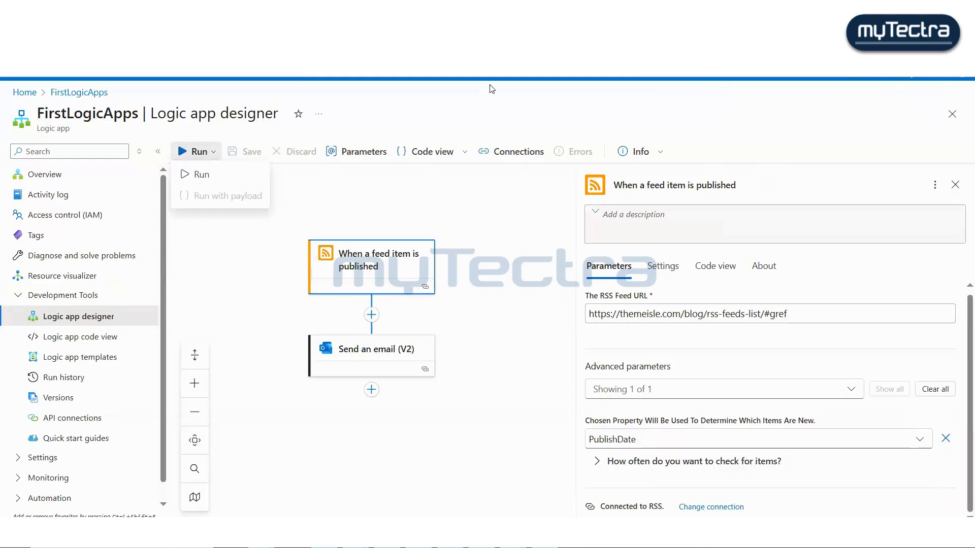
pyautogui.click(699, 315)
pyautogui.hotkey('ctrl', 'a')
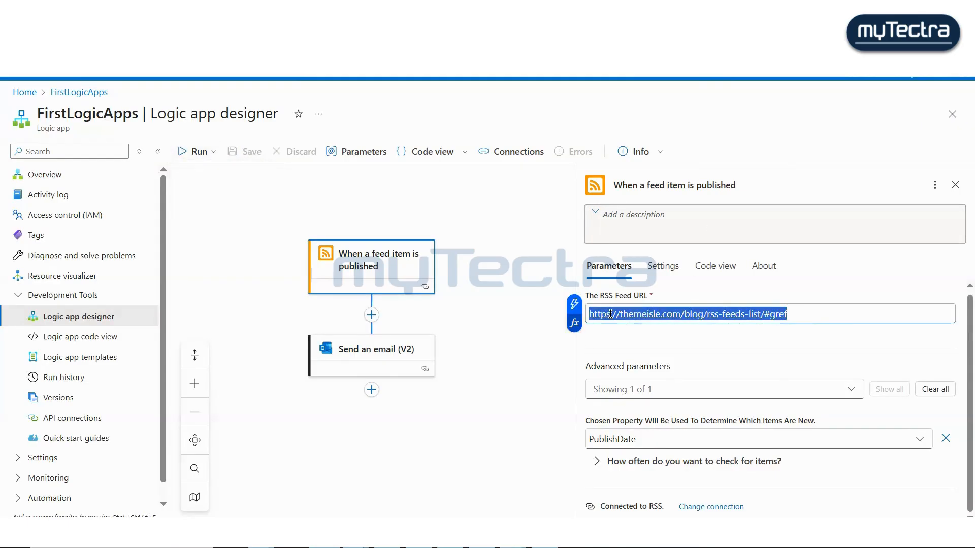
pyautogui.write('https://feeds.content.dowjones.io/public/rss/RSSMarketsMain')
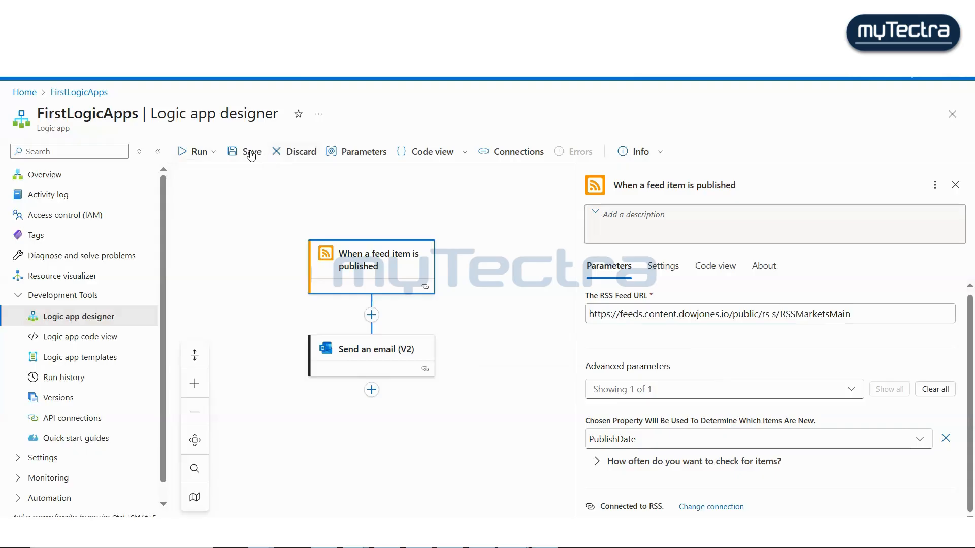
pyautogui.click(245, 152)
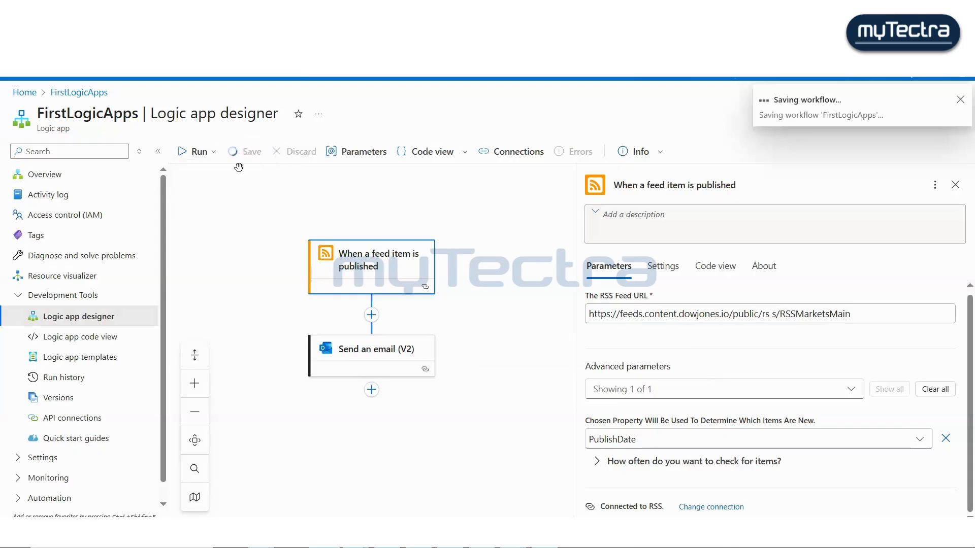
# Step: Run the workflow with the Dow Jones feed, check its runs history, and return to the designer
pyautogui.click(193, 152)
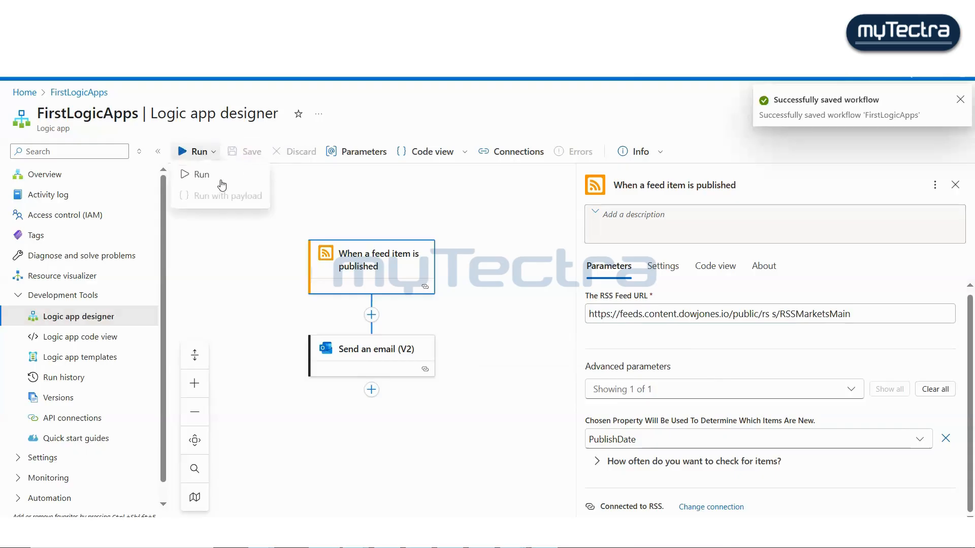
pyautogui.click(198, 174)
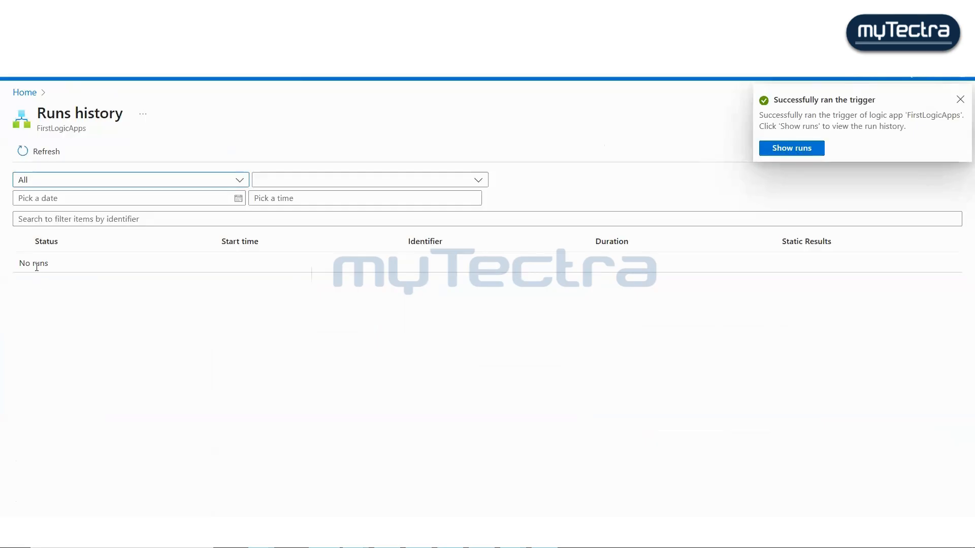
pyautogui.click(807, 155)
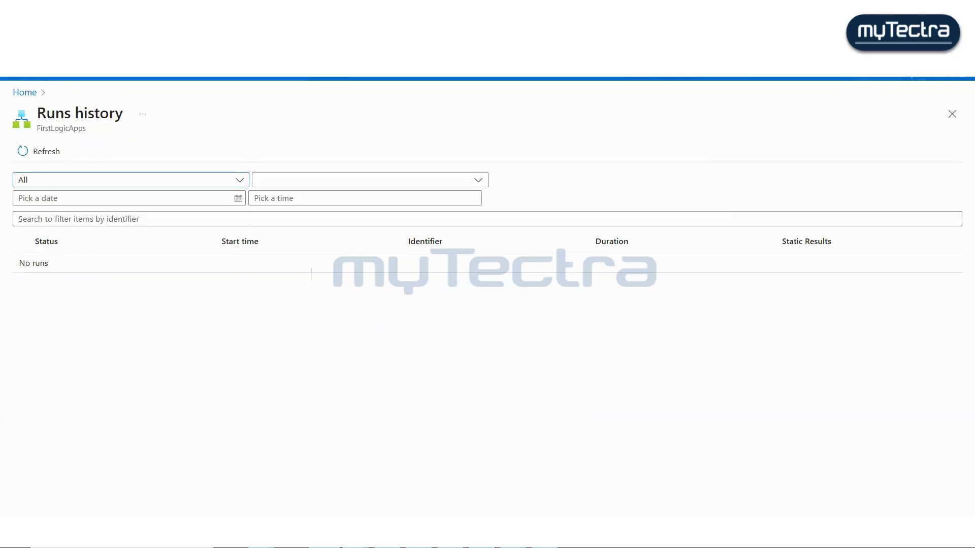
pyautogui.click(13, 35)
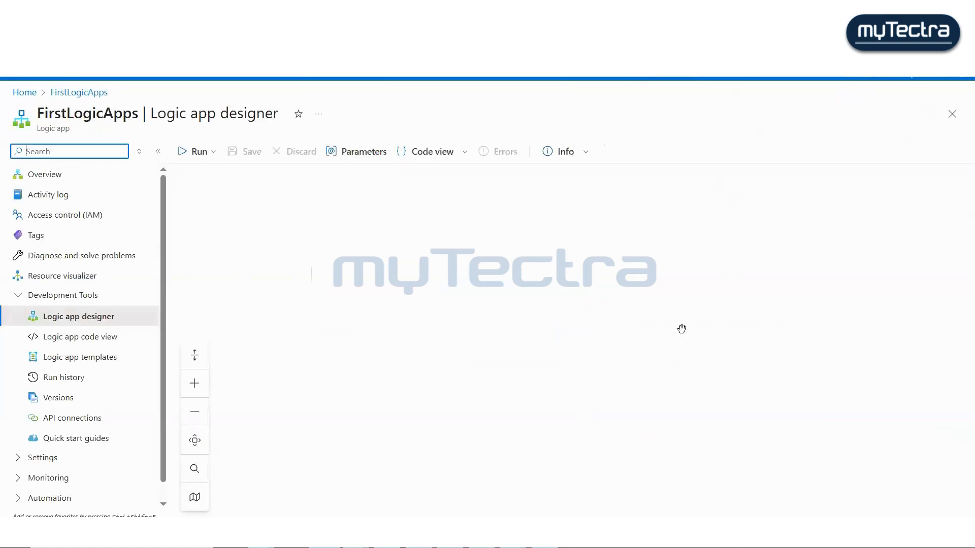
# Step: Review the RSS trigger's feed URL and the options for the property that determines new items, and close its settings
pyautogui.click(601, 274)
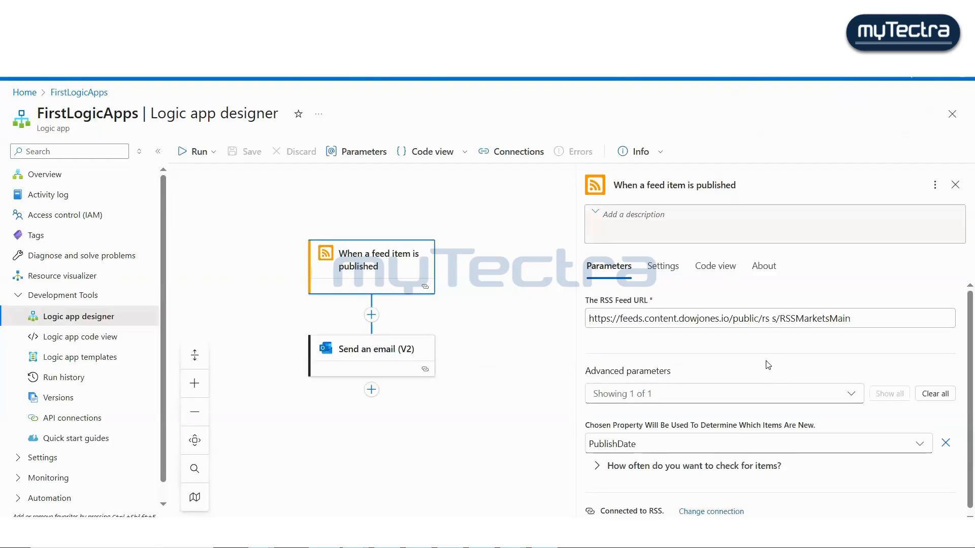
pyautogui.click(862, 319)
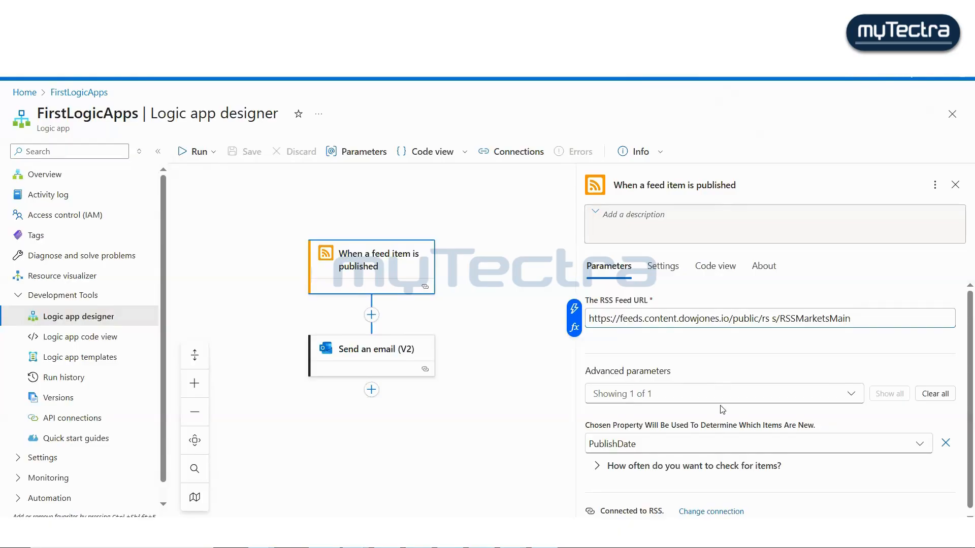
pyautogui.scroll(-1, 660, 432)
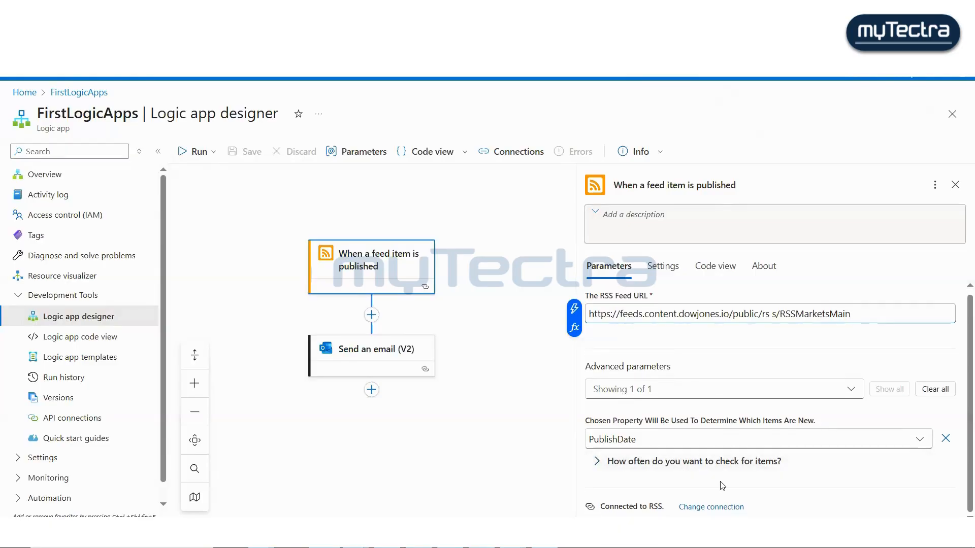
pyautogui.click(629, 440)
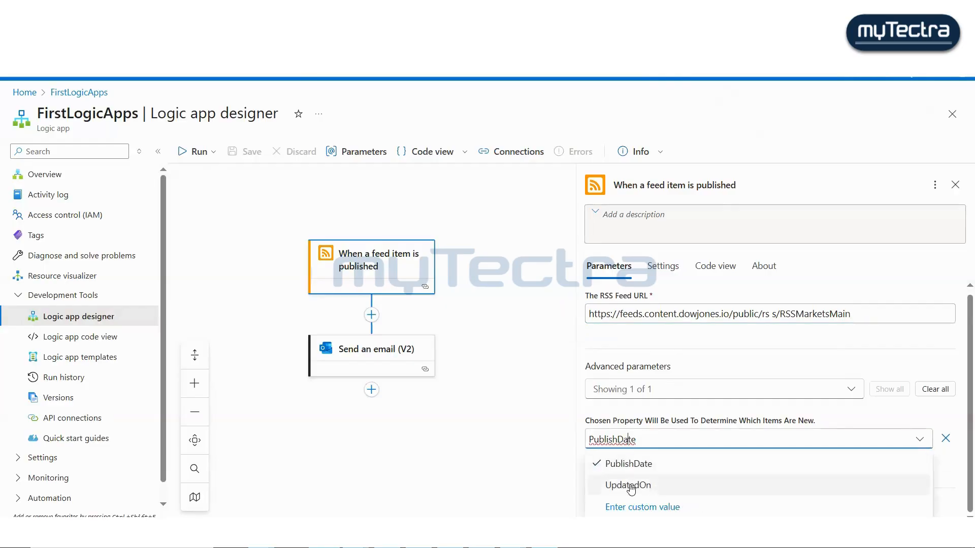
pyautogui.click(525, 447)
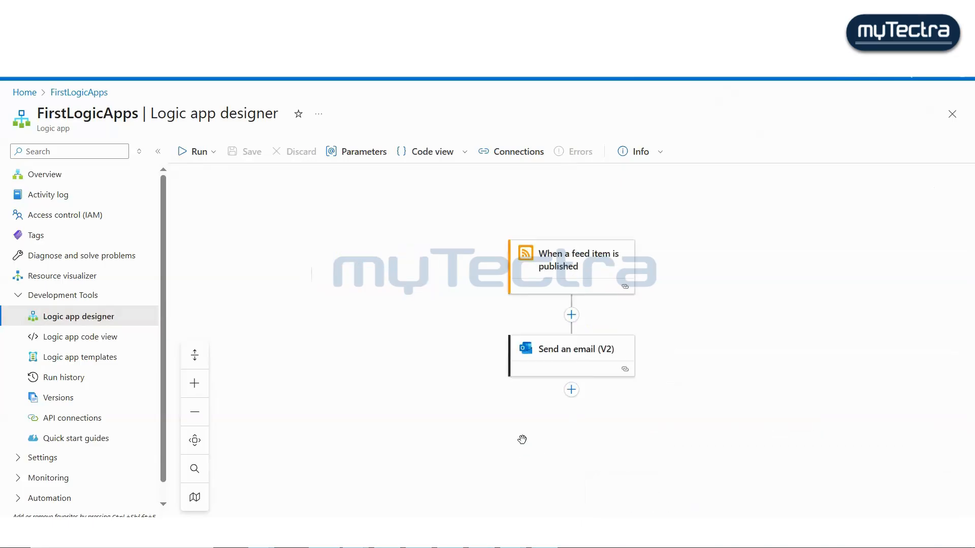
# Step: Run the unchanged workflow once more and check the runs history again
pyautogui.click(194, 152)
pyautogui.click(267, 175)
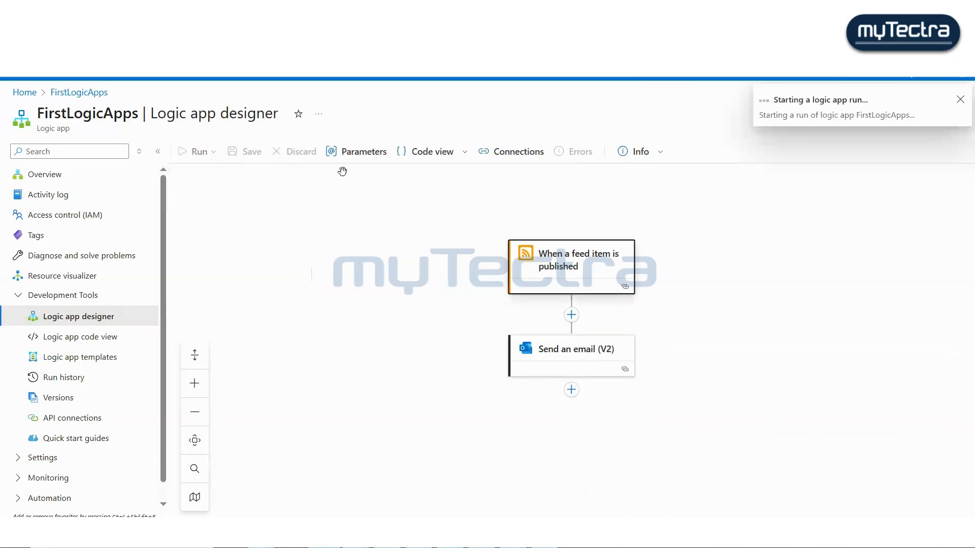
pyautogui.click(778, 150)
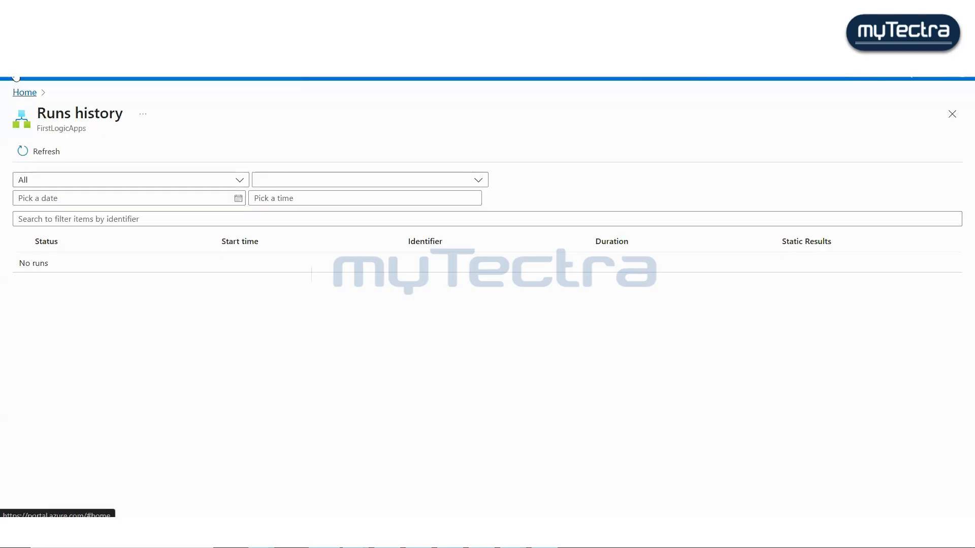
pyautogui.hotkey('alt', 'Left')
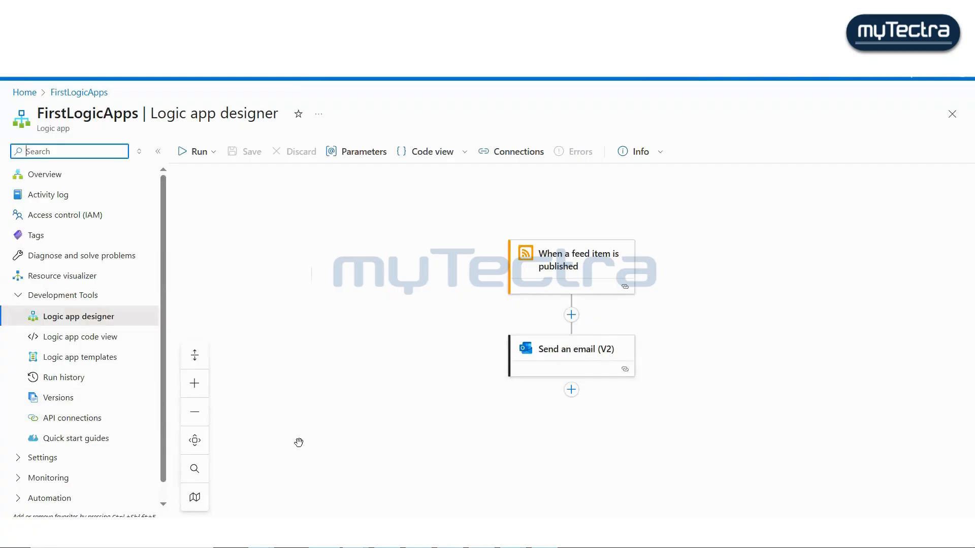
# Step: Open the logic app's code view to examine the trigger definition
pyautogui.click(101, 340)
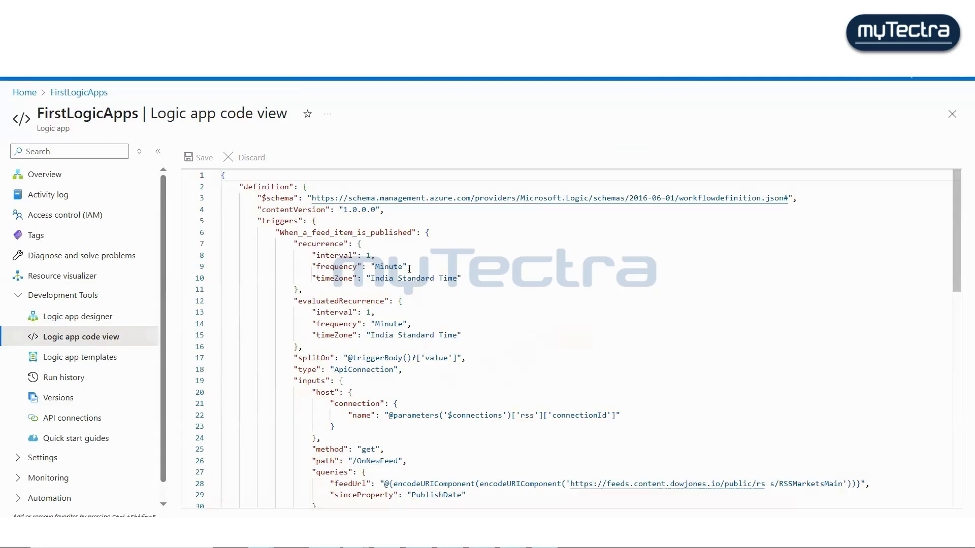
# Step: Remove the stray space from the trigger's feedUrl in the code so it ends in public/rss/RSSMarketsMain, and save the workflow
pyautogui.scroll(-3, 584, 367)
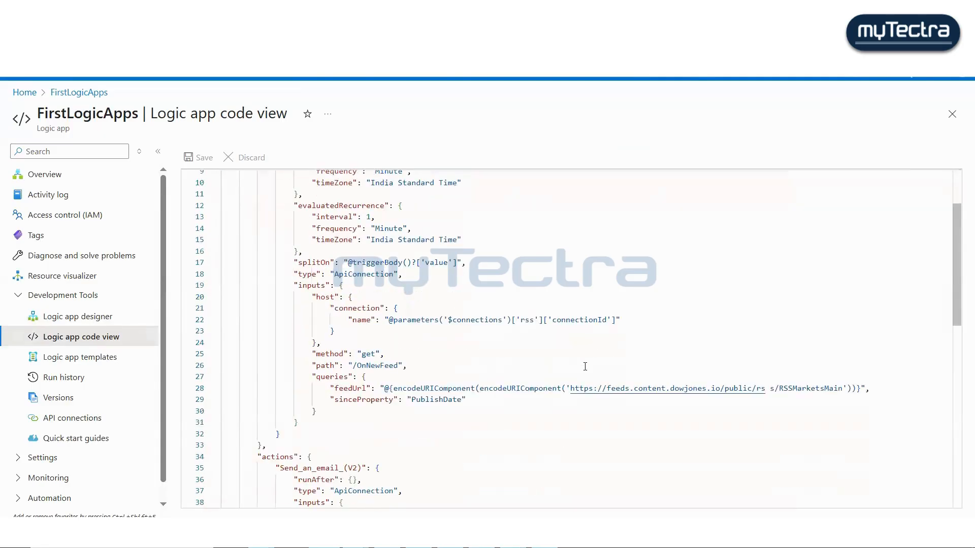
pyautogui.scroll(-1, 585, 366)
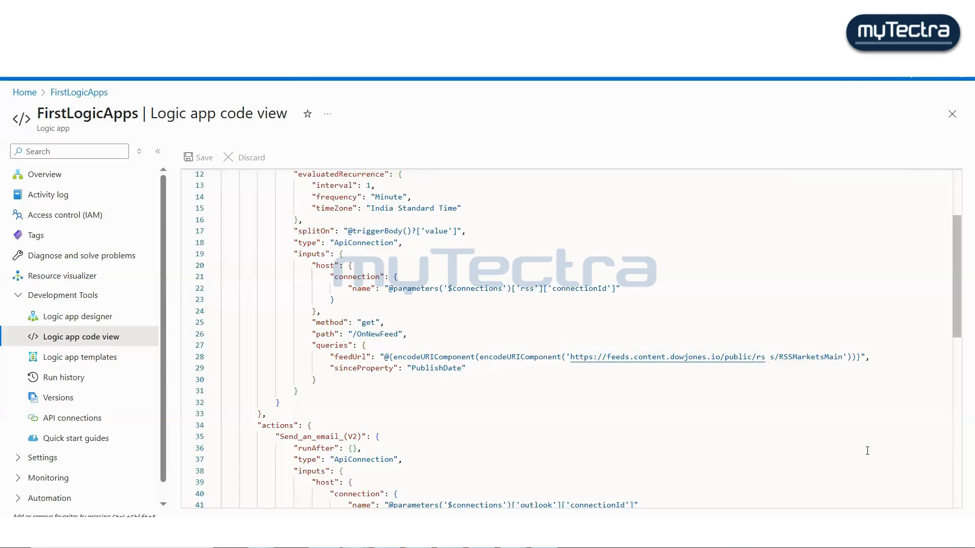
pyautogui.doubleClick(780, 358)
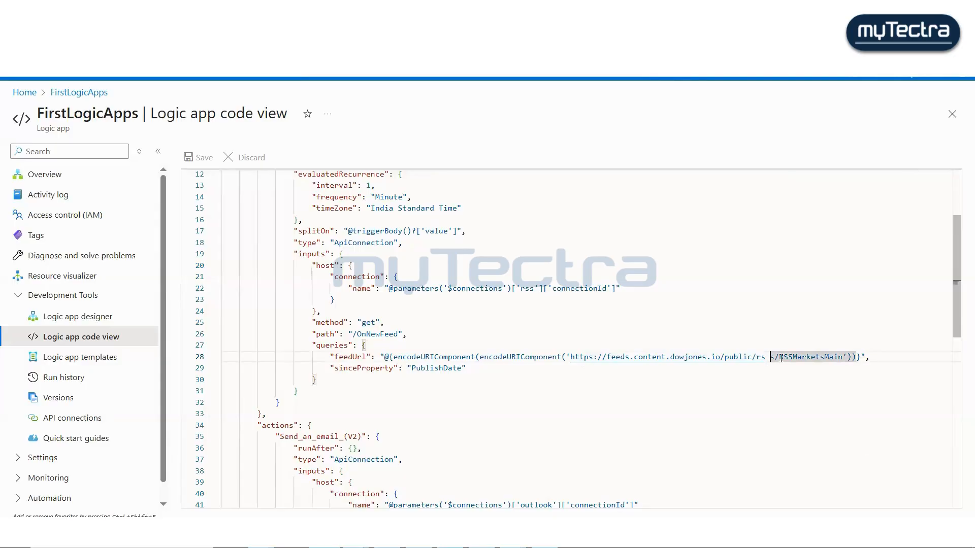
pyautogui.press('Left')
pyautogui.press('BackSpace')
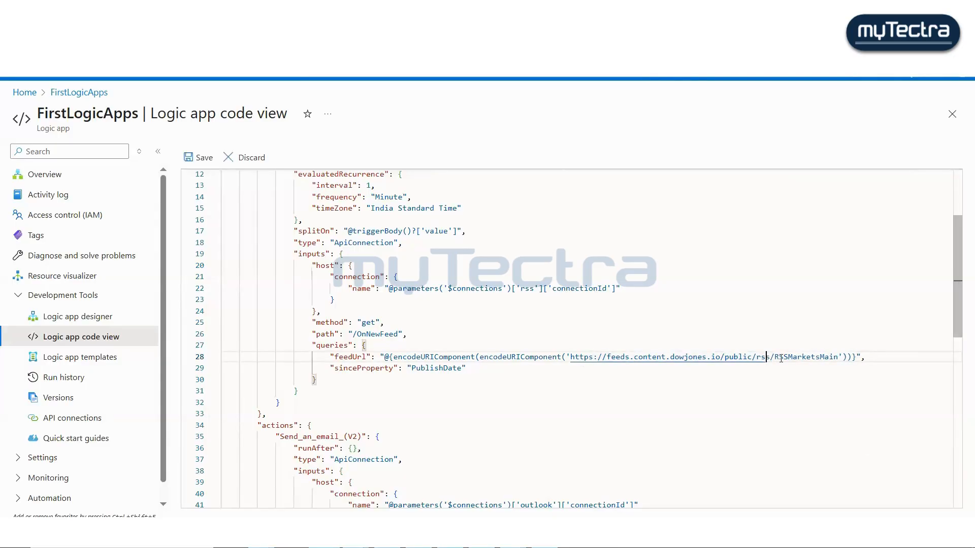
pyautogui.click(797, 393)
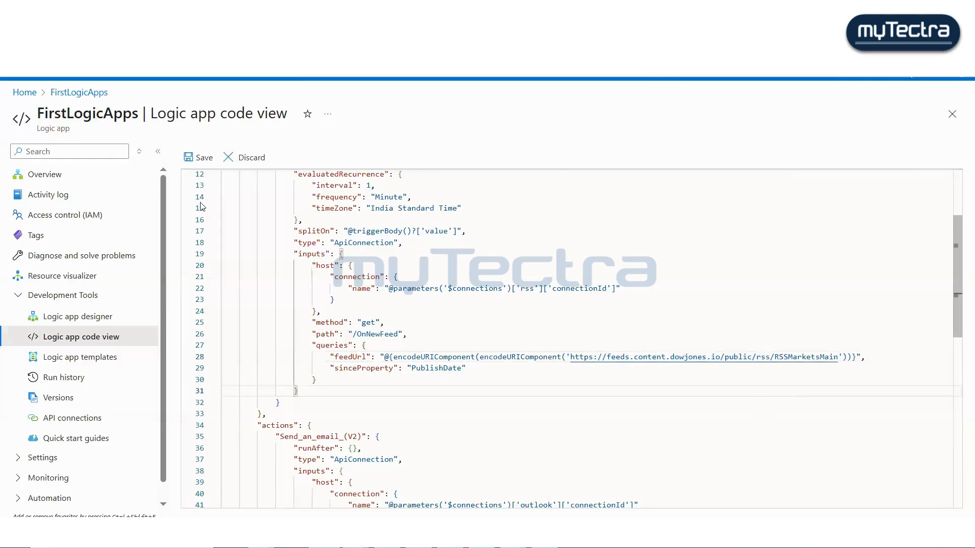
pyautogui.click(200, 157)
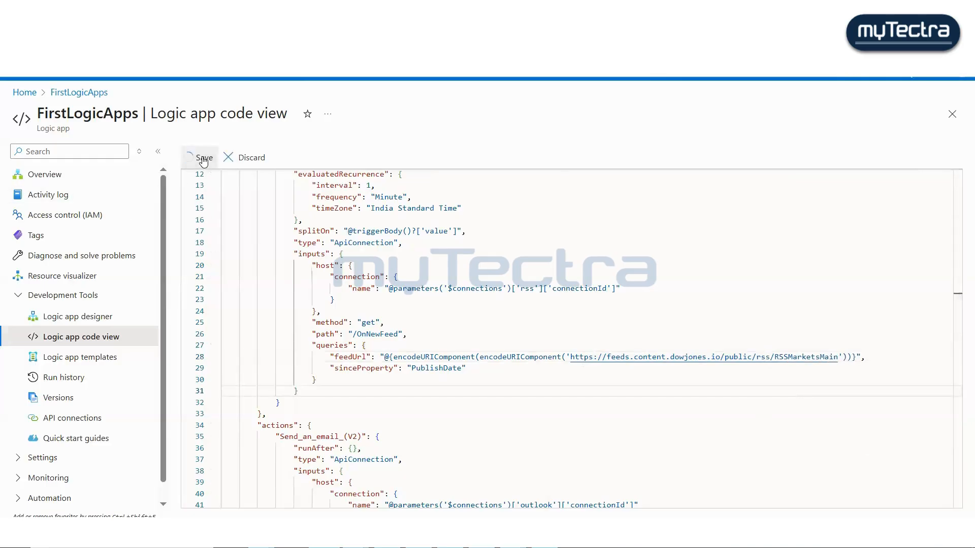
# Step: Run the workflow with the corrected feed URL from the designer, check its runs history, and return to the designer
pyautogui.click(81, 316)
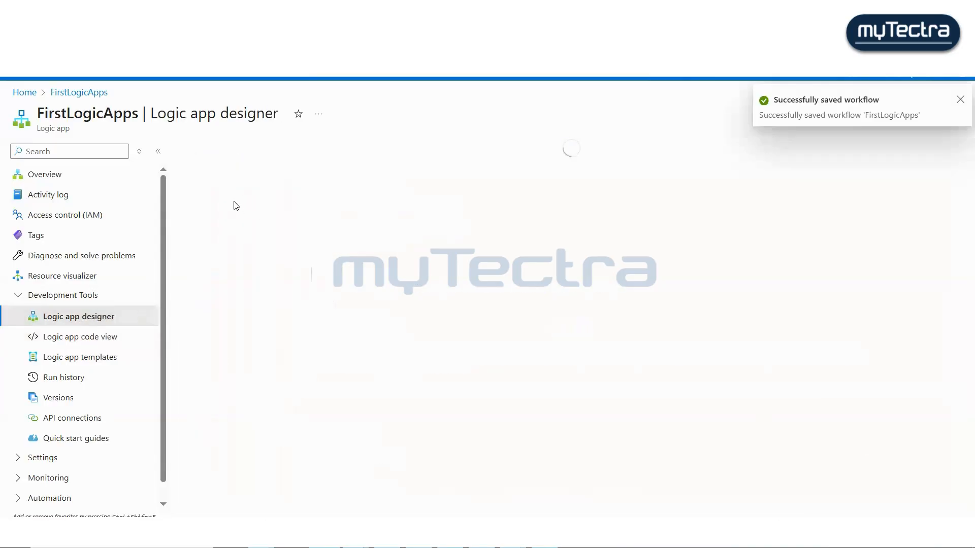
pyautogui.click(192, 155)
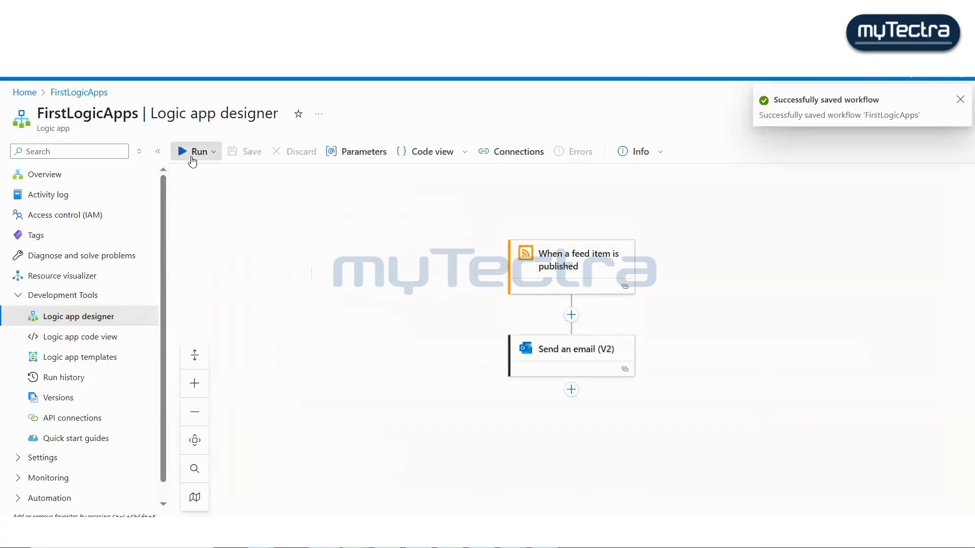
pyautogui.click(192, 173)
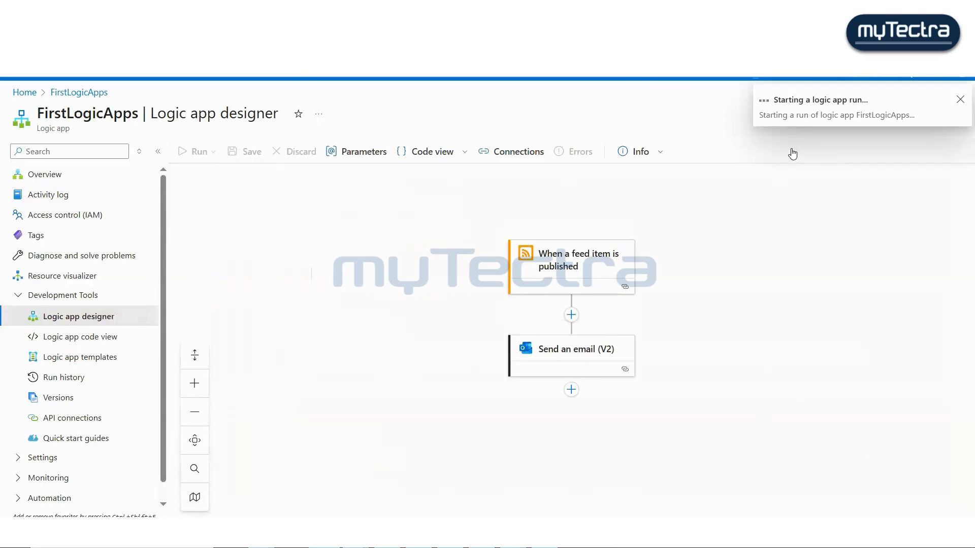
pyautogui.click(779, 151)
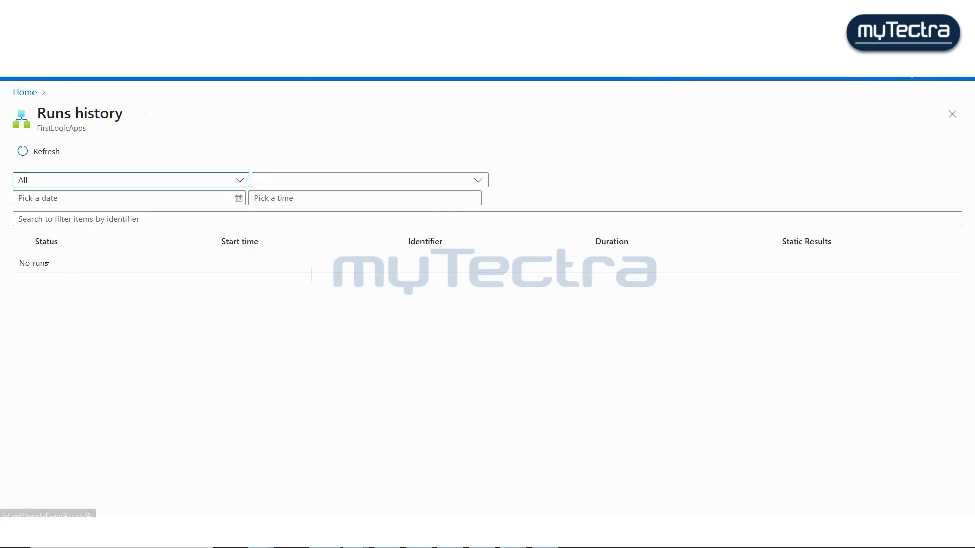
pyautogui.click(40, 265)
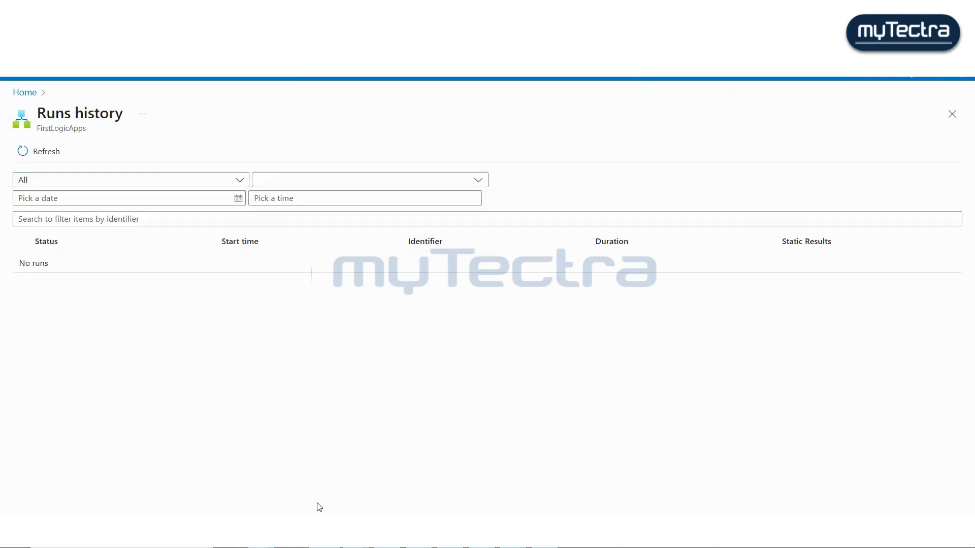
pyautogui.hotkey('alt', 'Left')
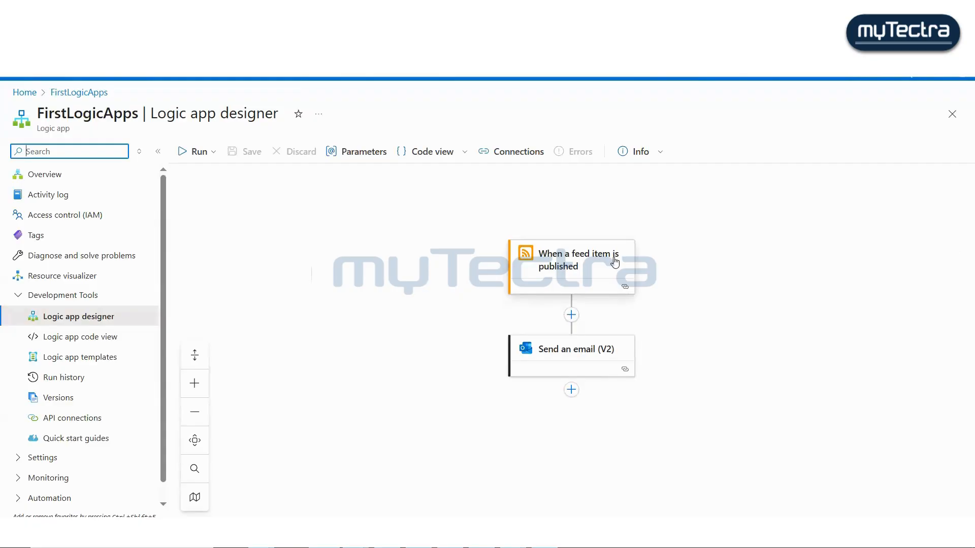
# Step: Review the RSS trigger's feed URL and the choices for the property that determines which items are new
pyautogui.click(580, 263)
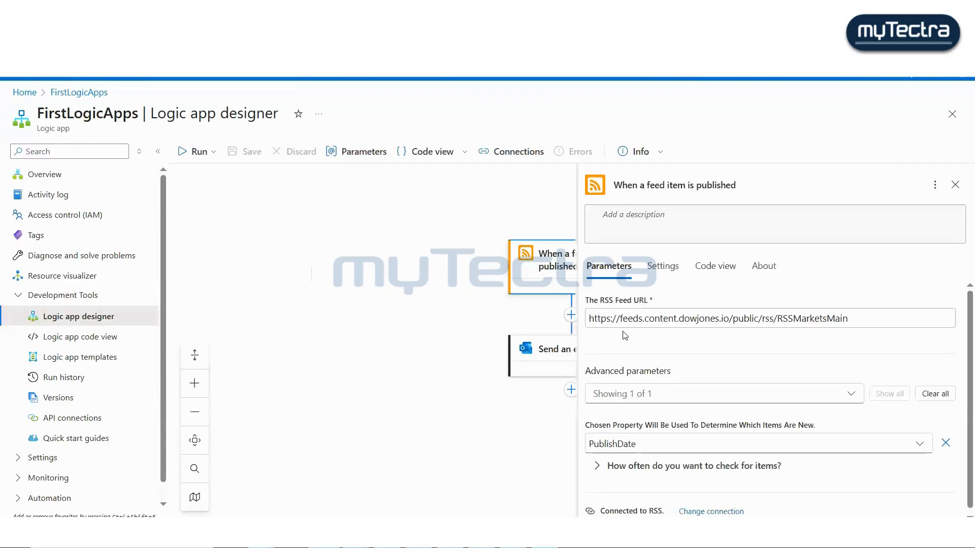
pyautogui.click(701, 446)
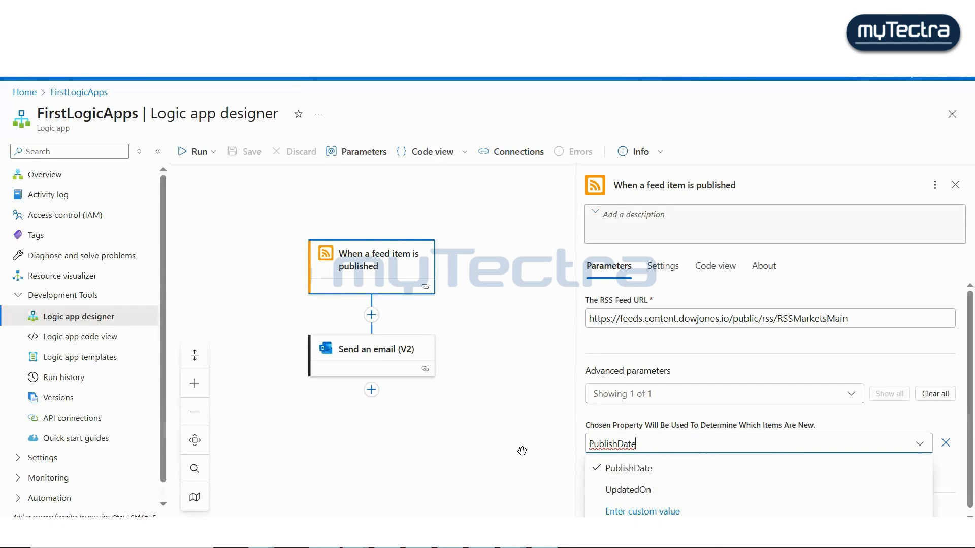
pyautogui.scroll(-2, 521, 449)
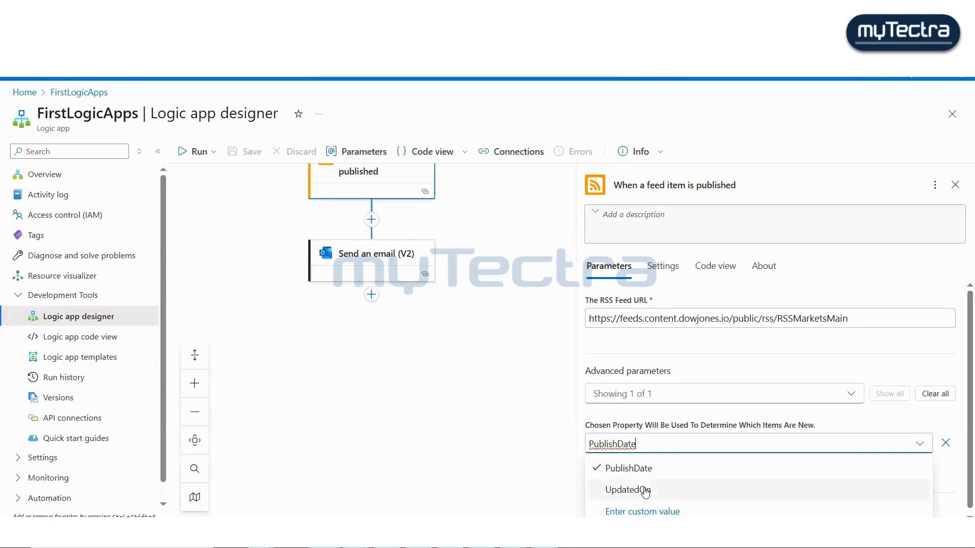
pyautogui.click(458, 397)
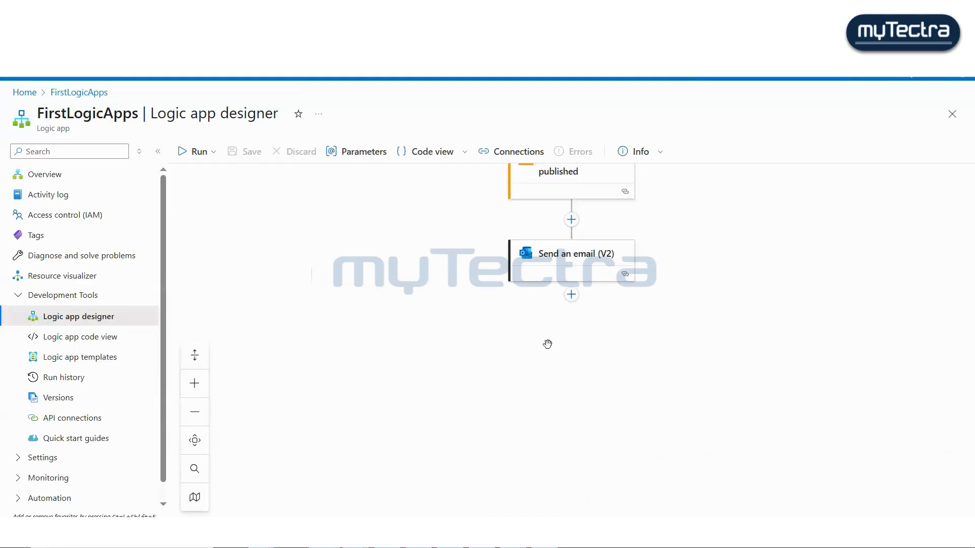
# Step: Set the start time in the RSS trigger's recurrence settings to 07:54:03 GMT and save the workflow
pyautogui.scroll(2, 569, 304)
pyautogui.click(572, 279)
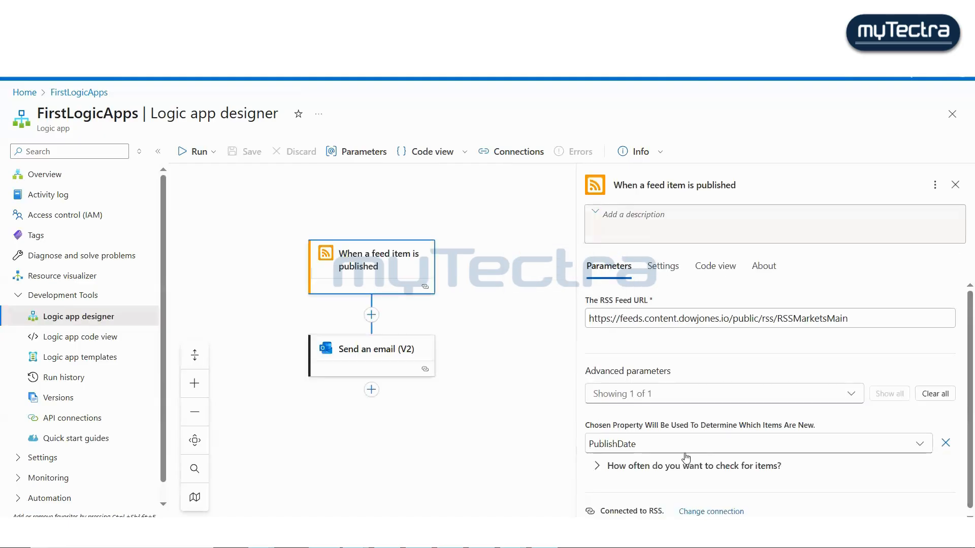
pyautogui.click(598, 468)
pyautogui.scroll(-3, 644, 464)
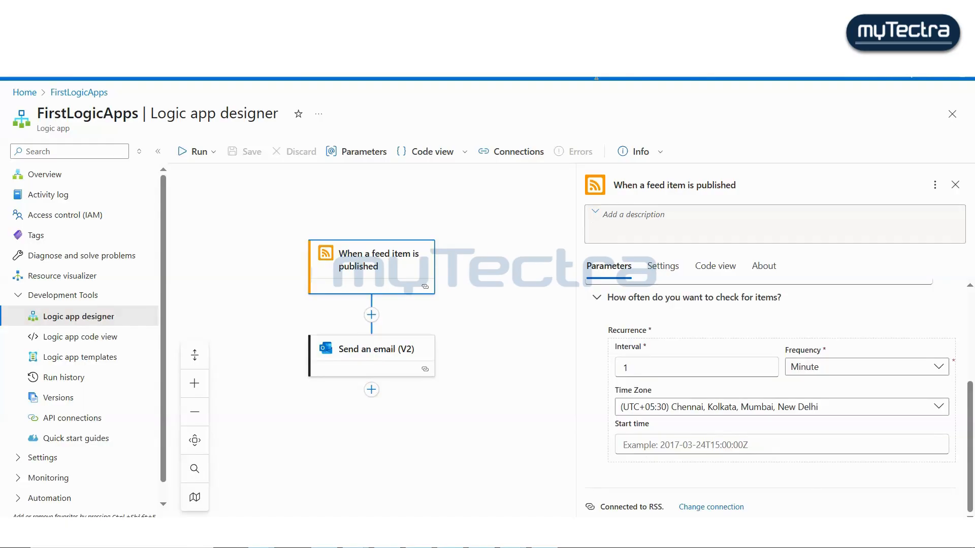
pyautogui.click(647, 445)
pyautogui.write('07:54:03 GMT')
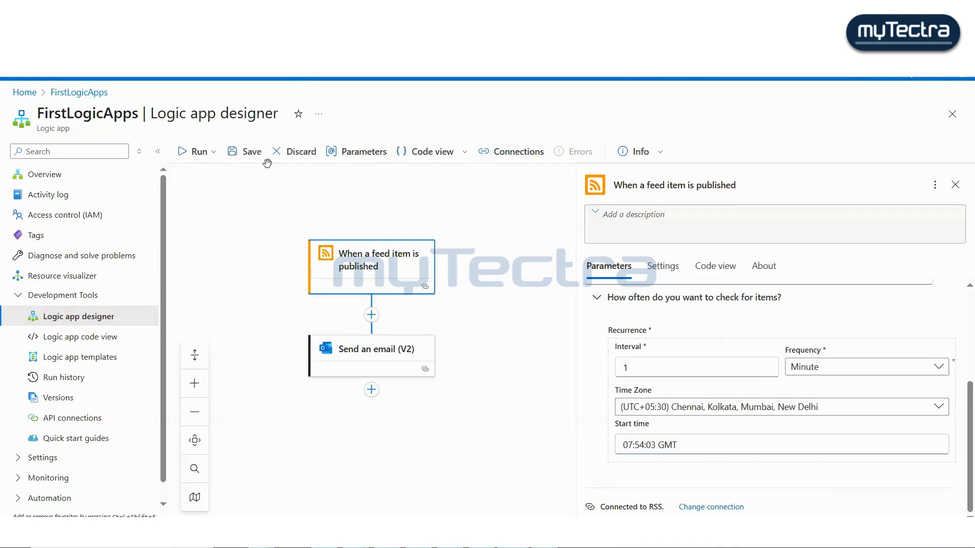
pyautogui.click(250, 153)
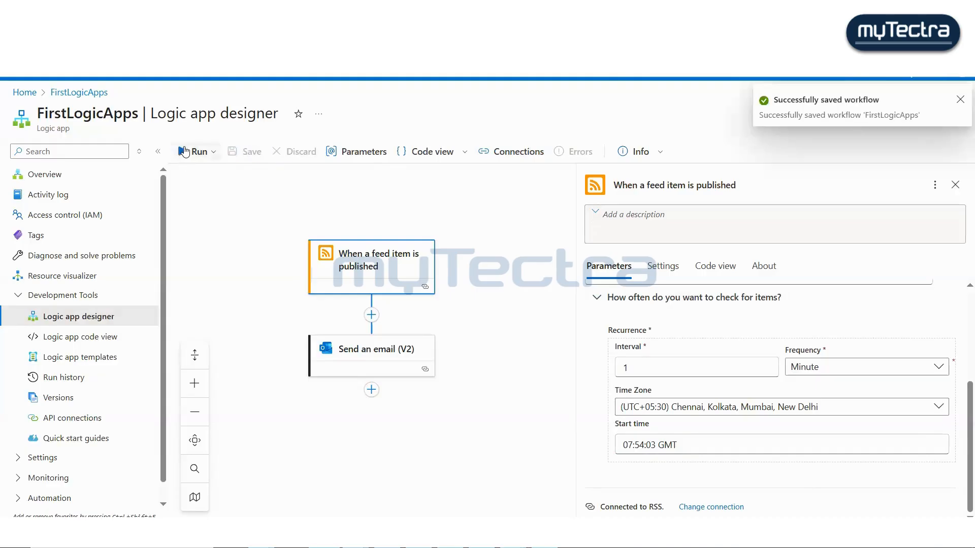
# Step: Run the workflow with the new start time and check the logic app's run history
pyautogui.click(196, 153)
pyautogui.click(201, 173)
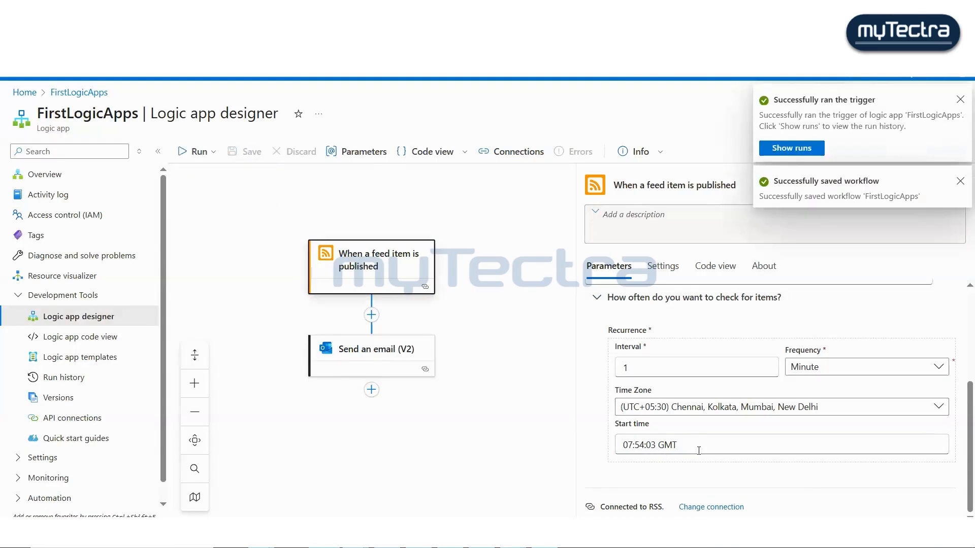
pyautogui.click(791, 148)
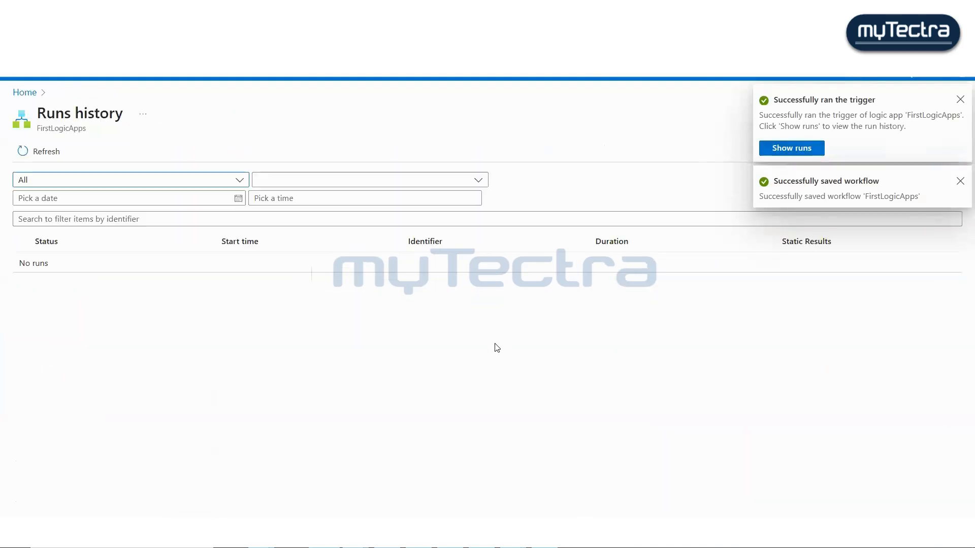
pyautogui.click(791, 148)
pyautogui.hotkey('alt', 'Left')
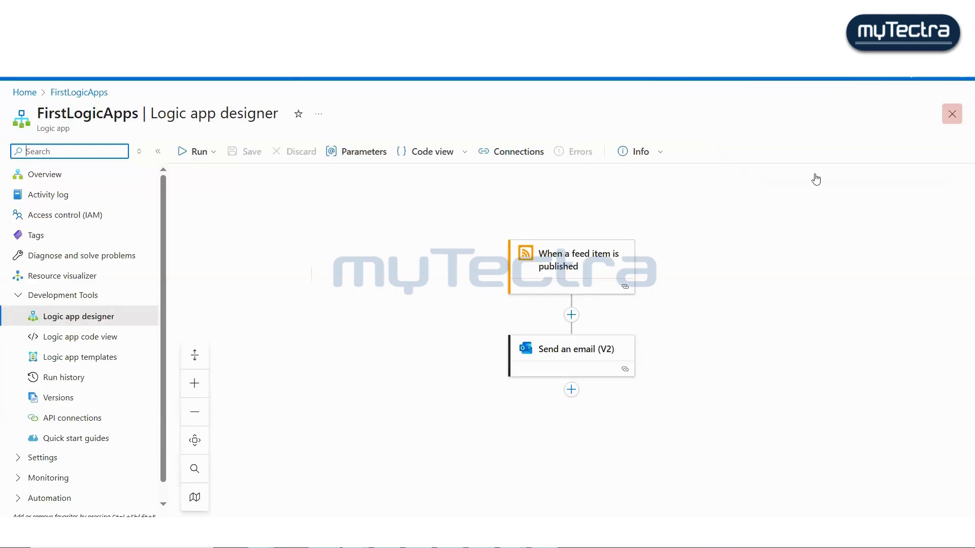
pyautogui.click(64, 378)
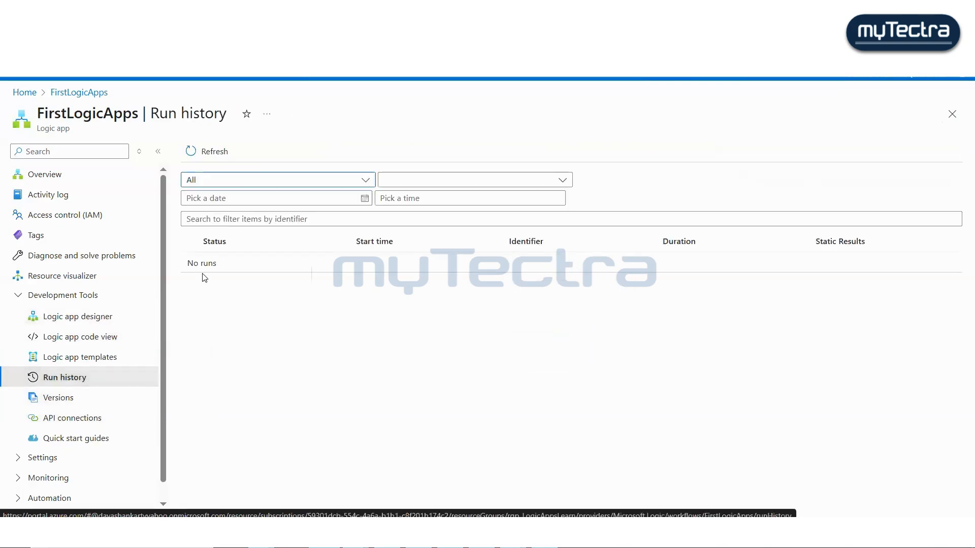
pyautogui.moveTo(210, 263); pyautogui.dragTo(187, 266)
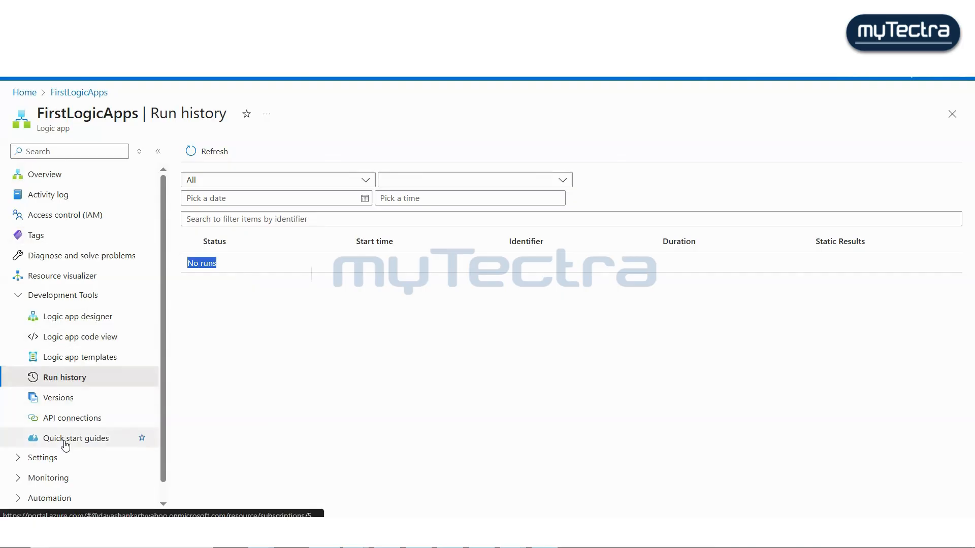
# Step: Reopen the RSS trigger's recurrence settings in the designer and look through the available time zones for one matching the GMT start time
pyautogui.click(72, 317)
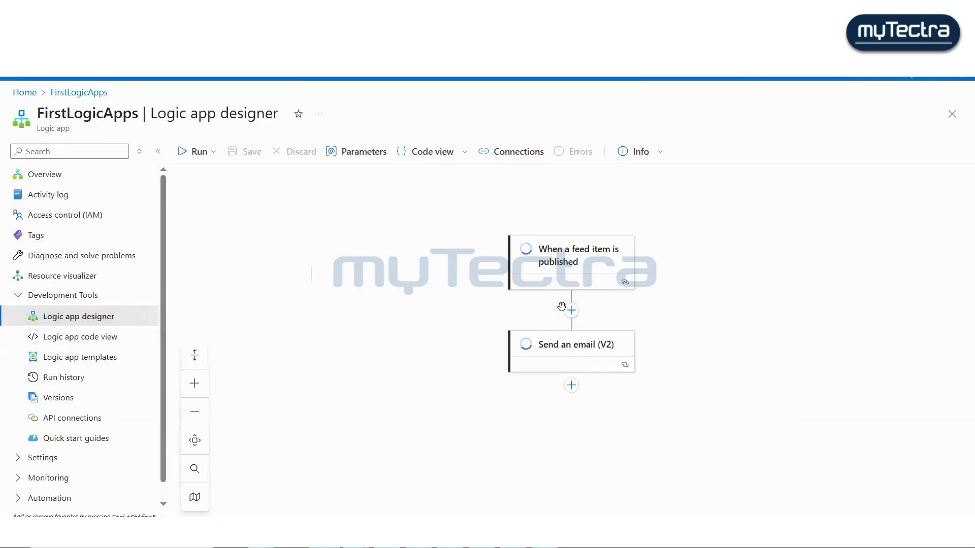
pyautogui.click(584, 264)
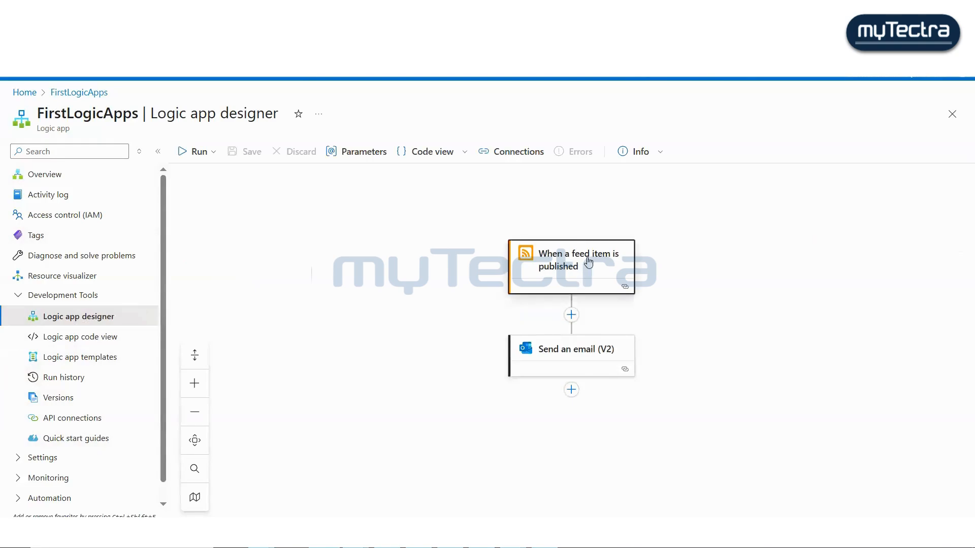
pyautogui.scroll(-1, 688, 450)
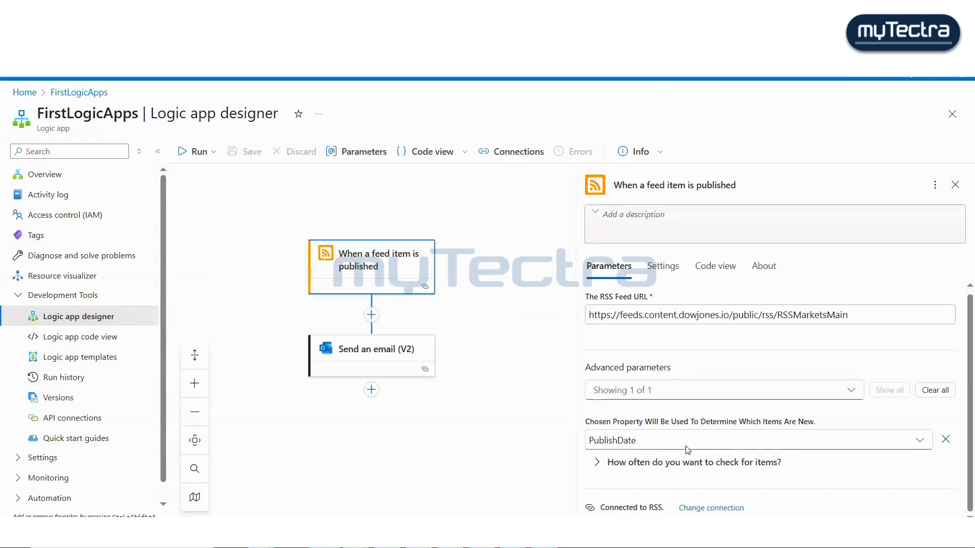
pyautogui.click(668, 461)
pyautogui.scroll(-3, 682, 460)
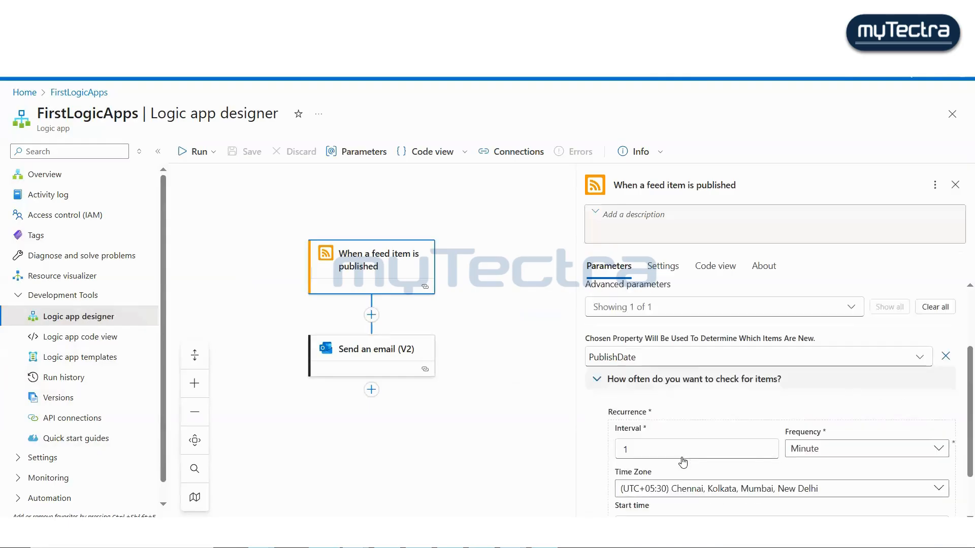
pyautogui.click(698, 445)
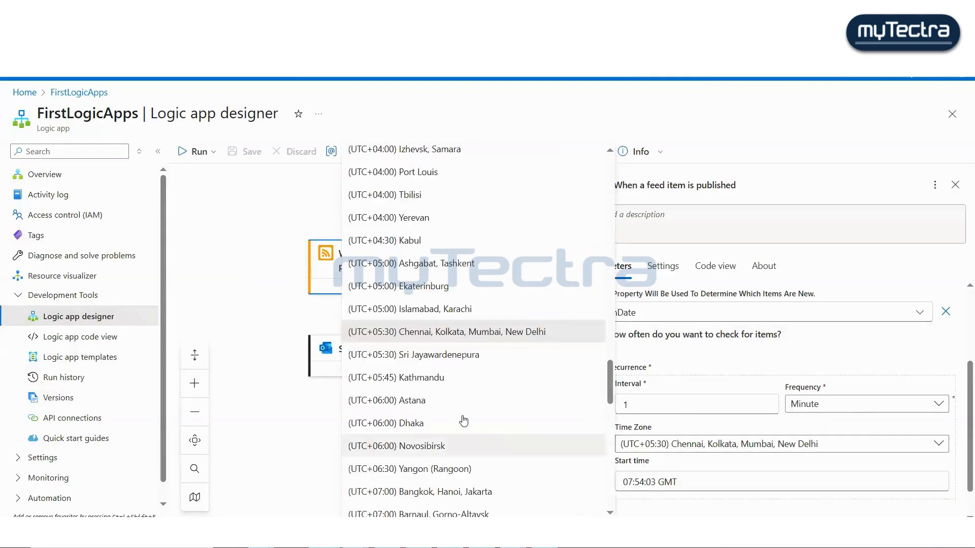
pyautogui.scroll(3, 460, 410)
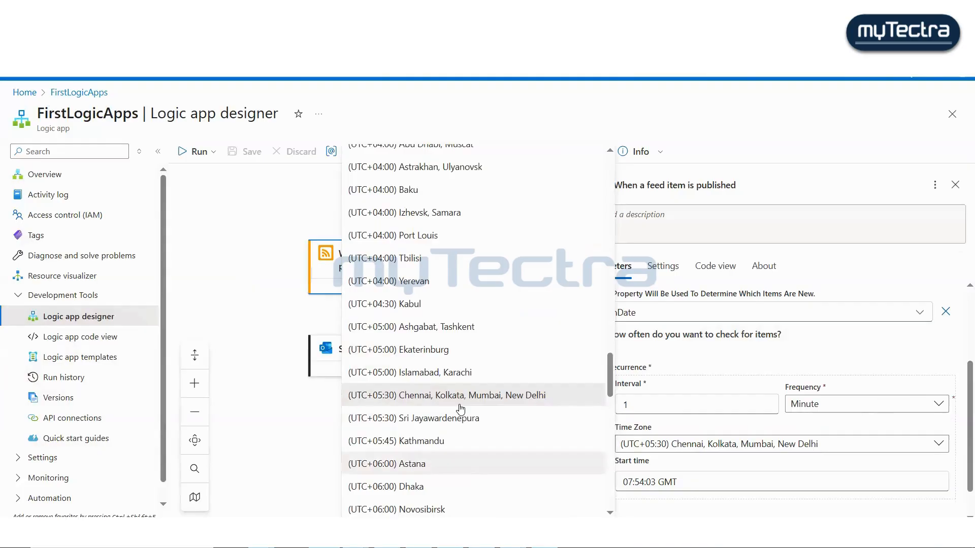
pyautogui.scroll(3, 460, 409)
pyautogui.scroll(8, 461, 409)
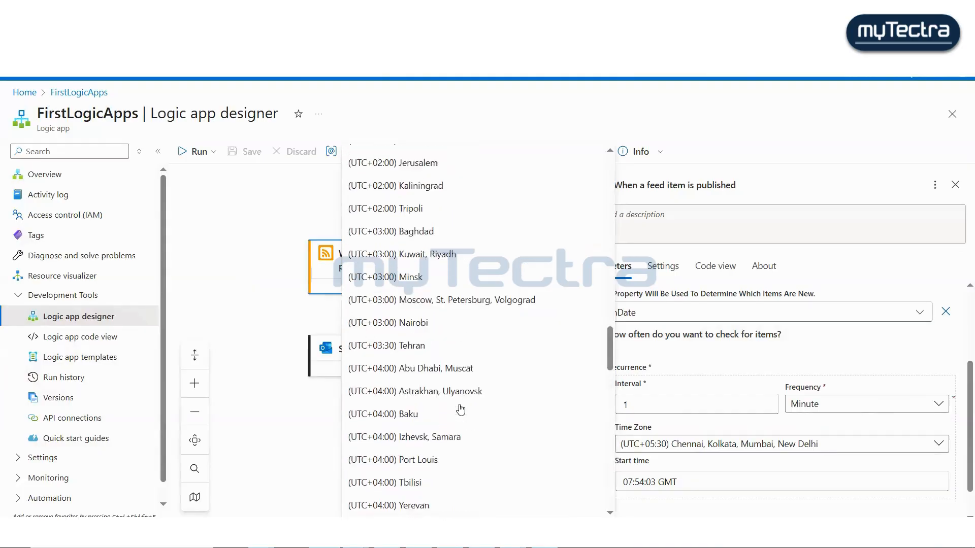
pyautogui.scroll(3, 460, 409)
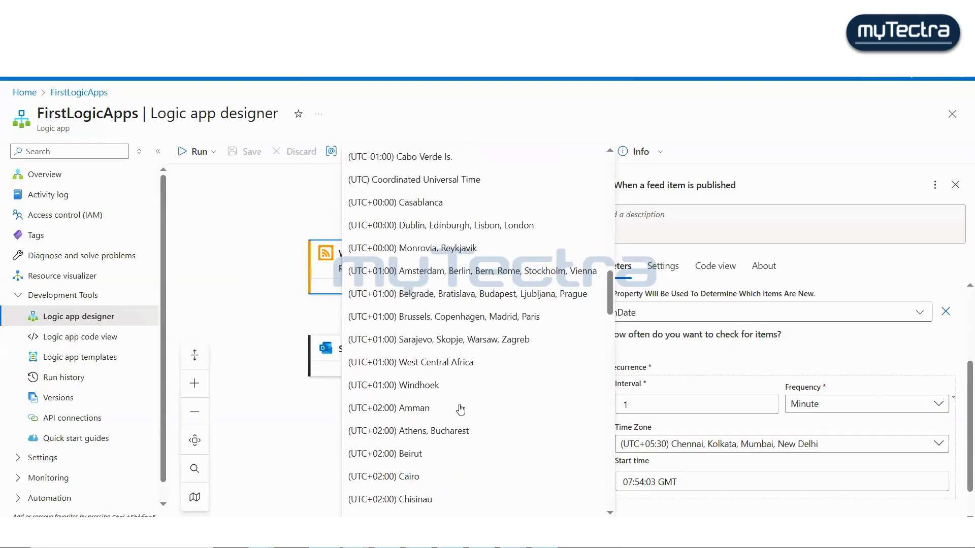
pyautogui.scroll(7, 460, 409)
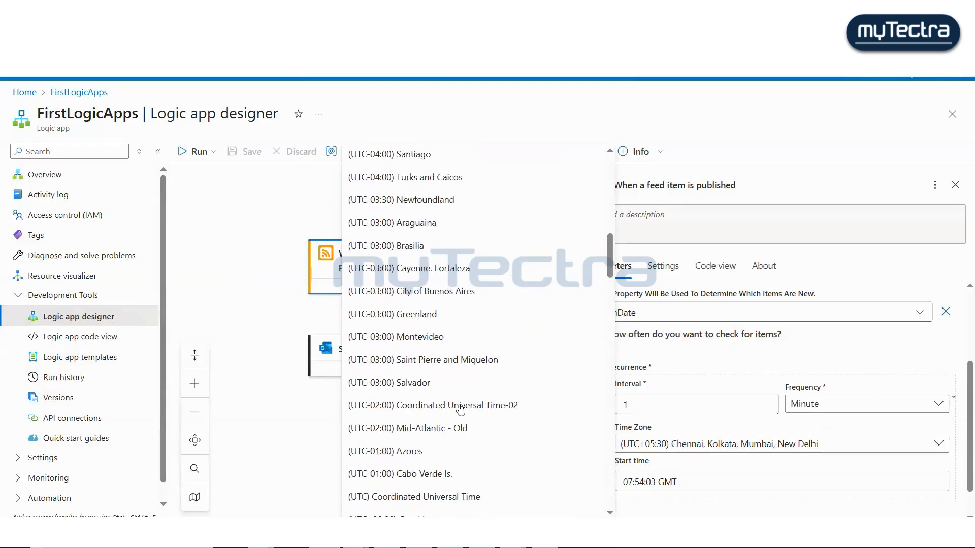
pyautogui.scroll(5, 460, 410)
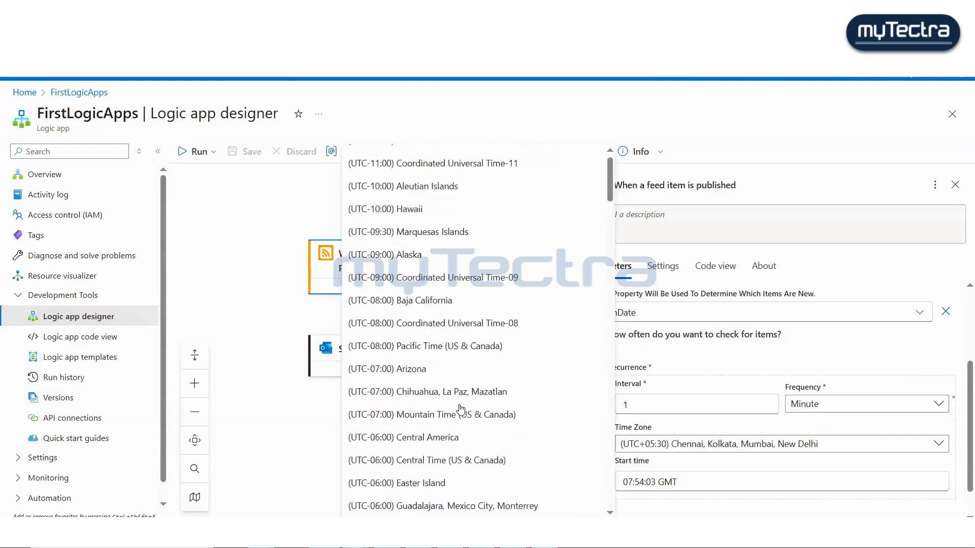
pyautogui.scroll(-20, 461, 409)
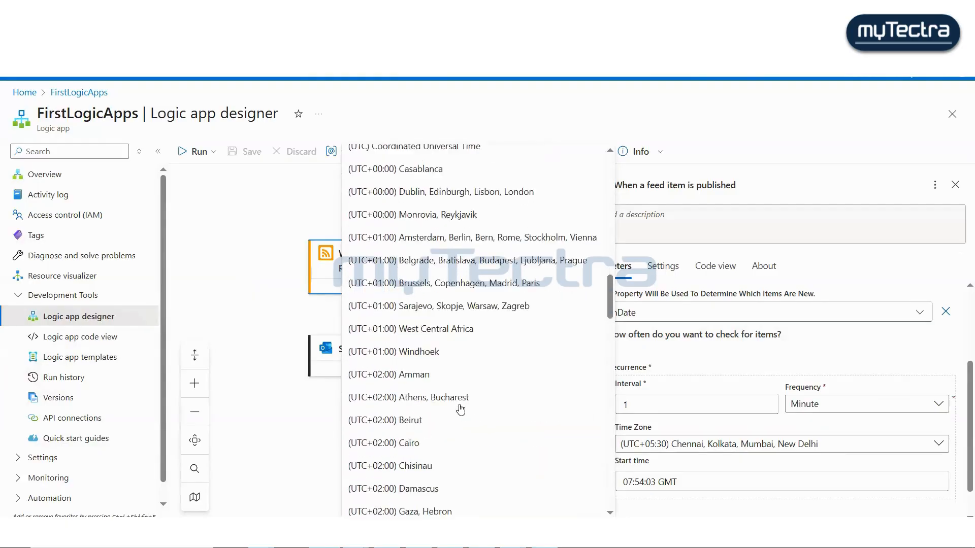
pyautogui.scroll(-13, 460, 409)
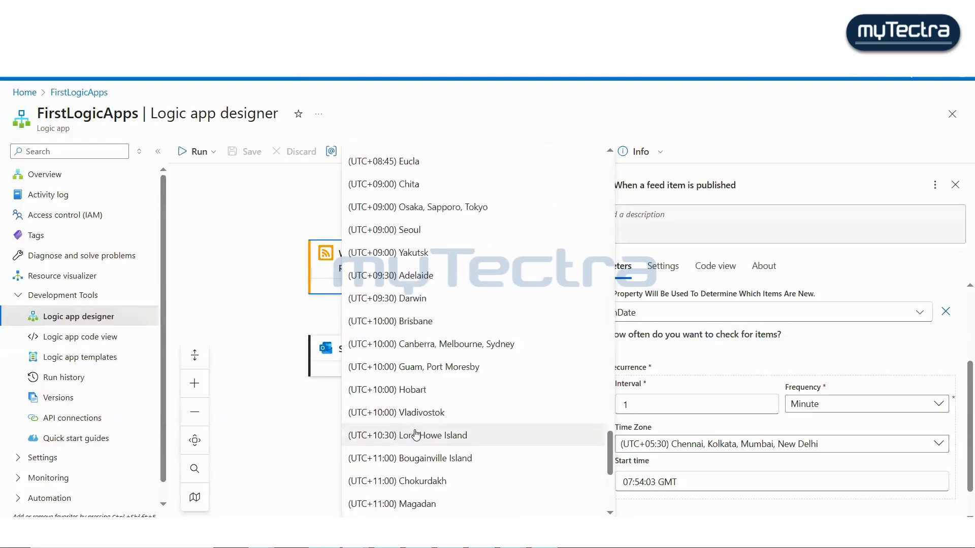
pyautogui.scroll(-6, 415, 434)
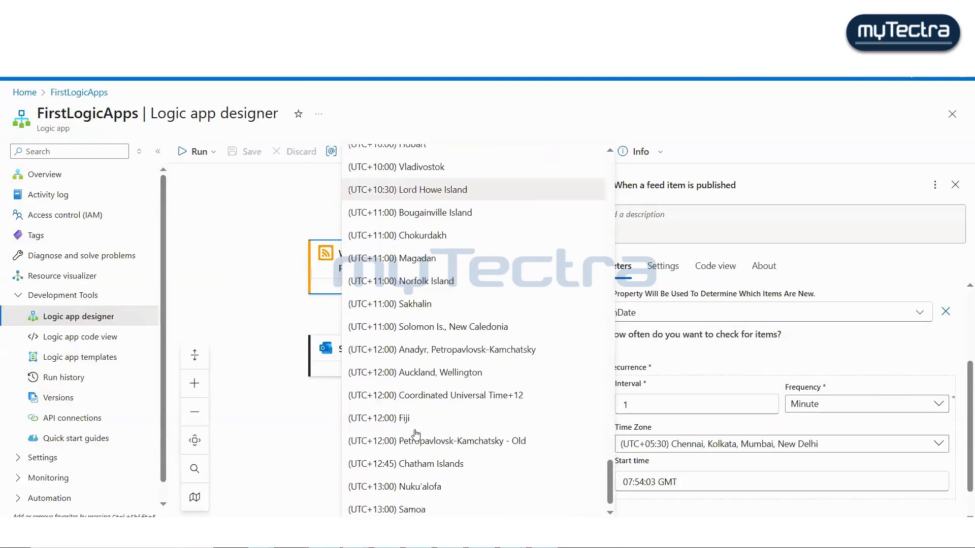